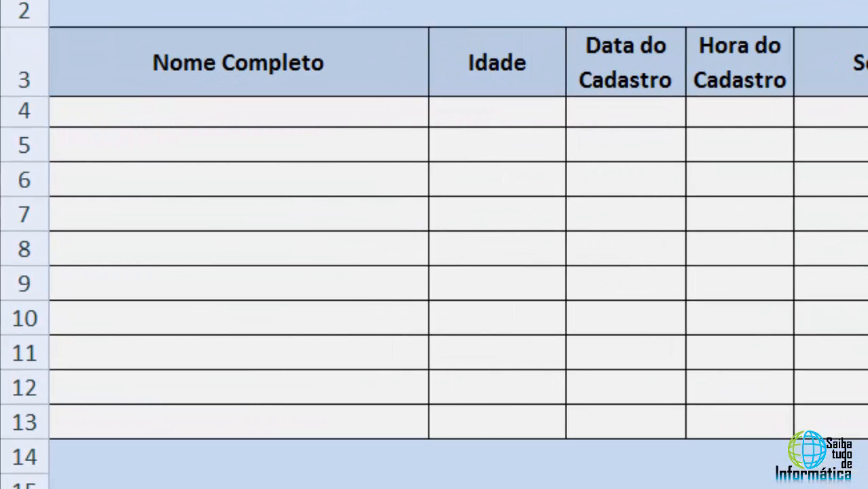
click(332, 109)
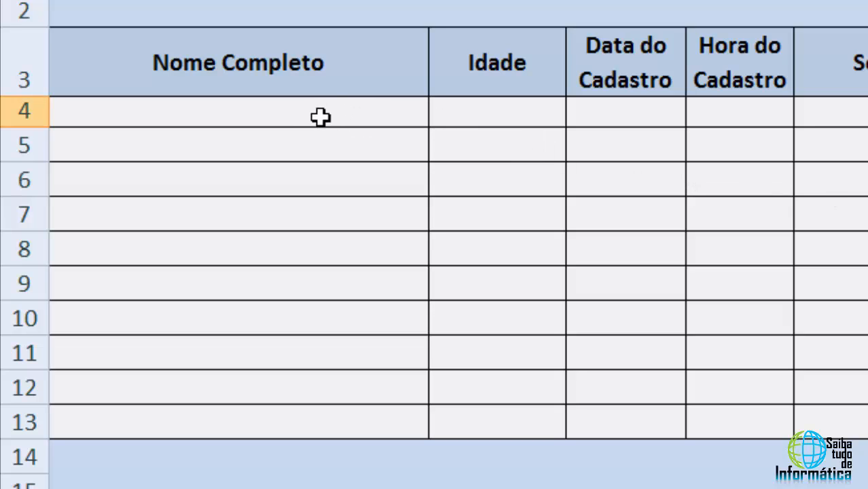
drag(332, 115, 335, 423)
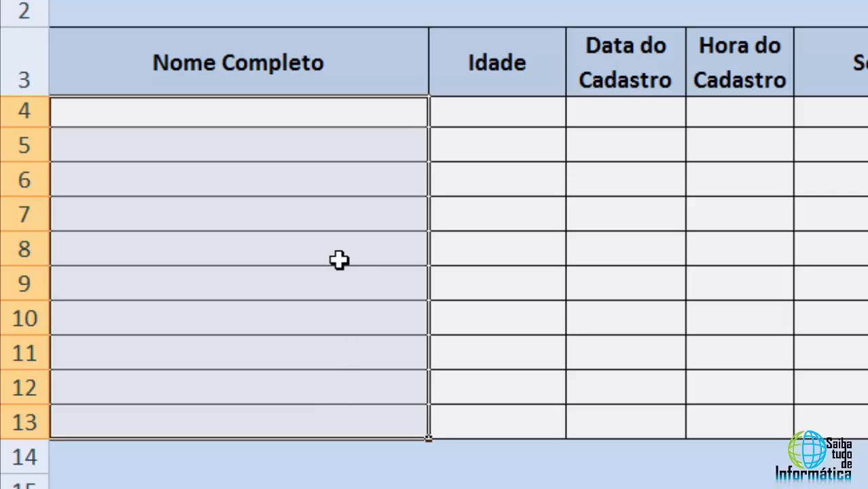
click(330, 116)
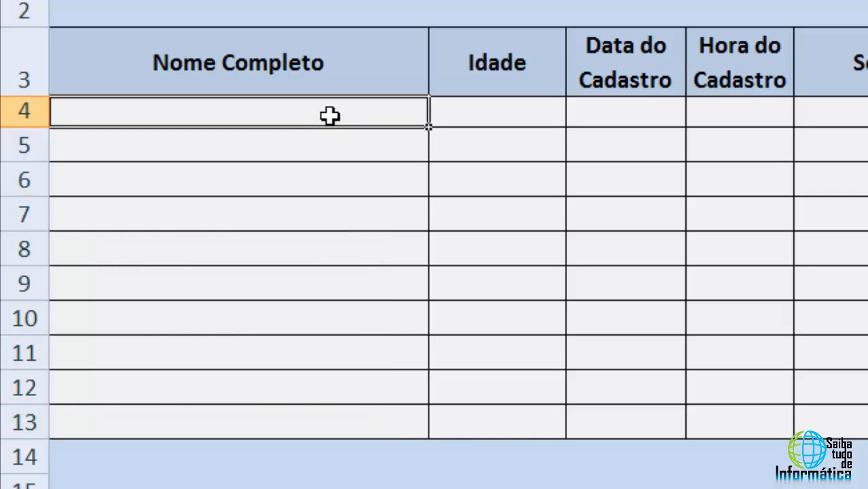
text(Ana)
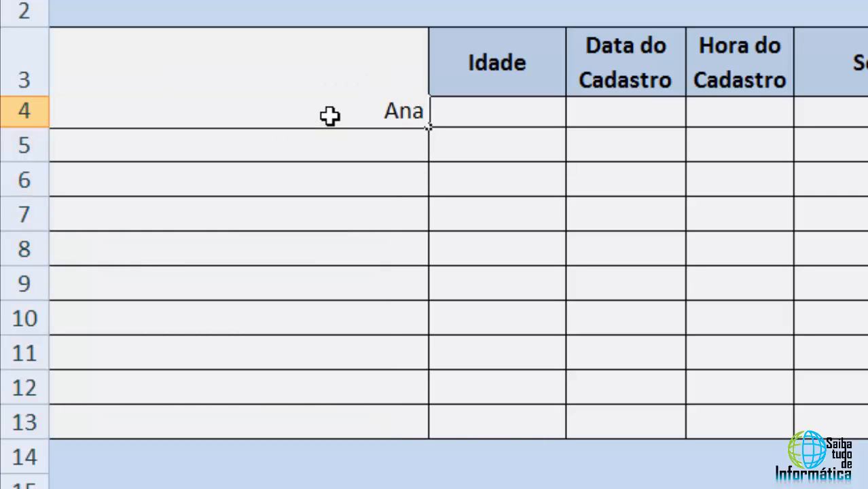
key(Return)
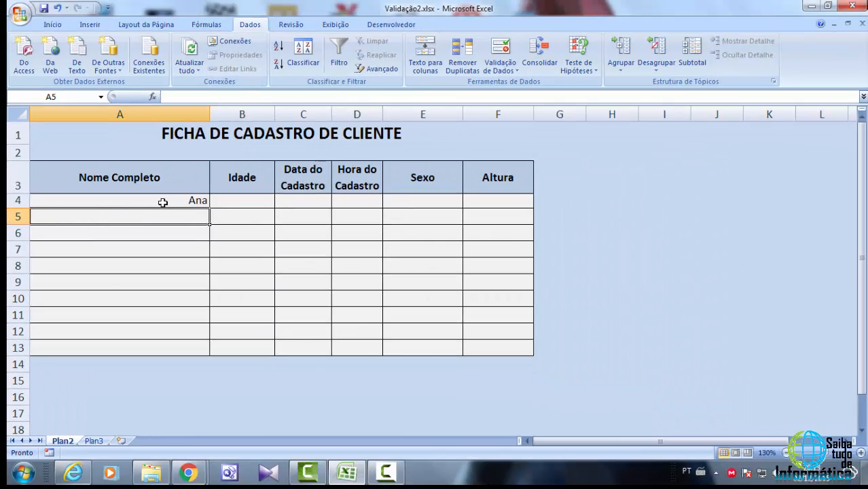
click(163, 202)
key(Delete)
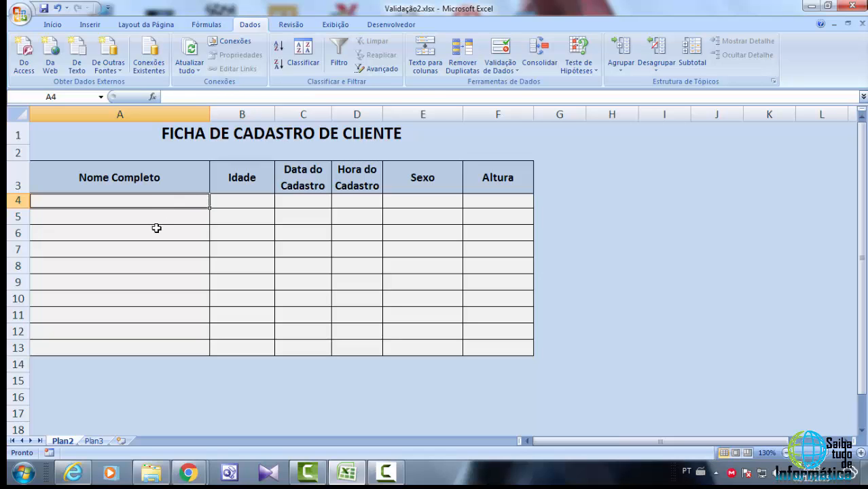
Restrict the Nome Completo cells A4:A13 with data validation allowing only text length greater than 3
click(153, 216)
drag(153, 200, 133, 348)
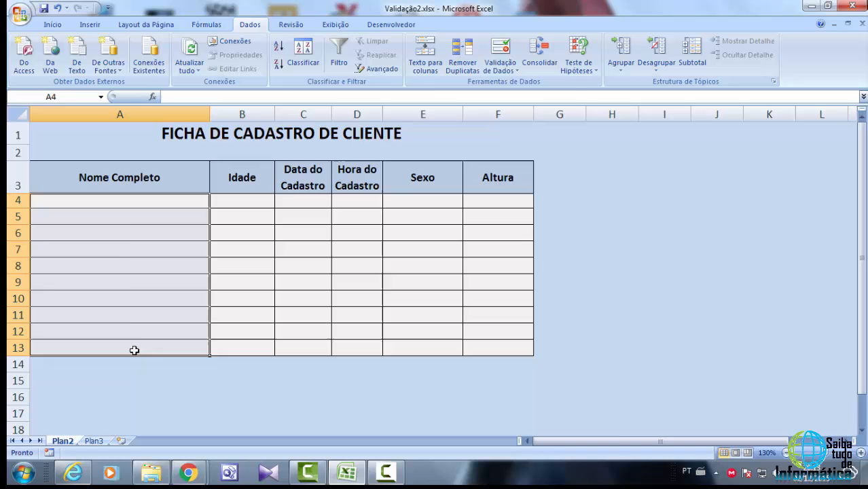
click(130, 234)
drag(139, 200, 129, 349)
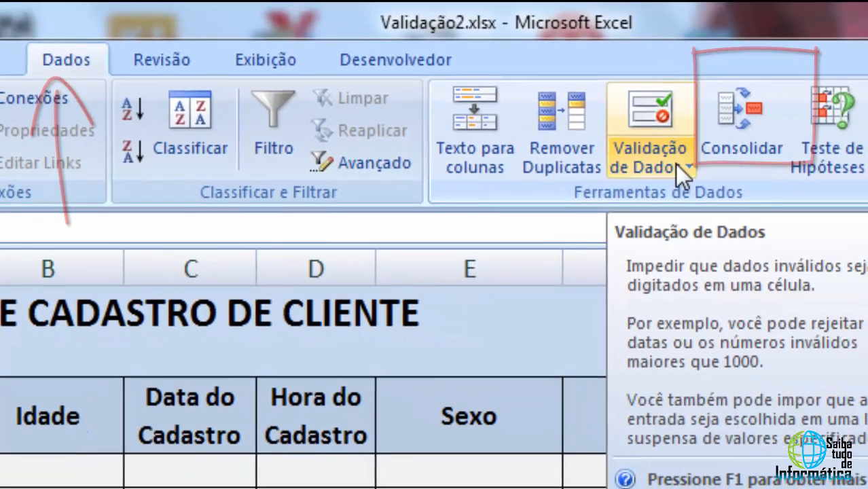
click(676, 165)
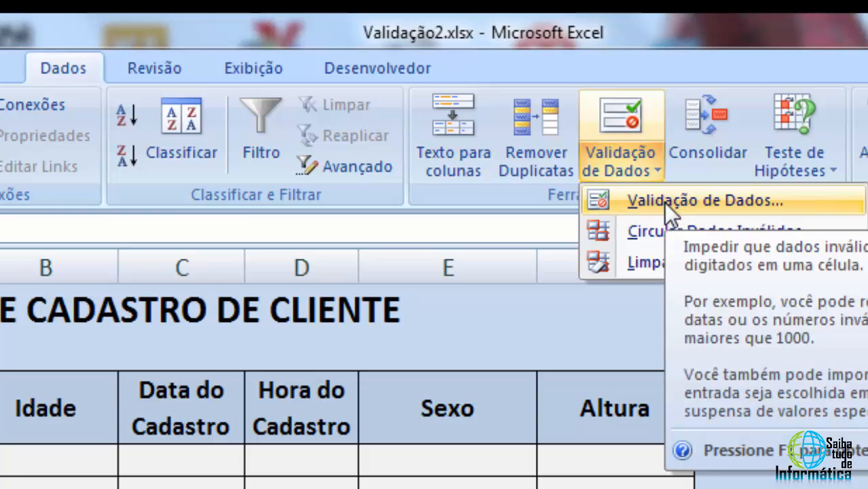
click(664, 202)
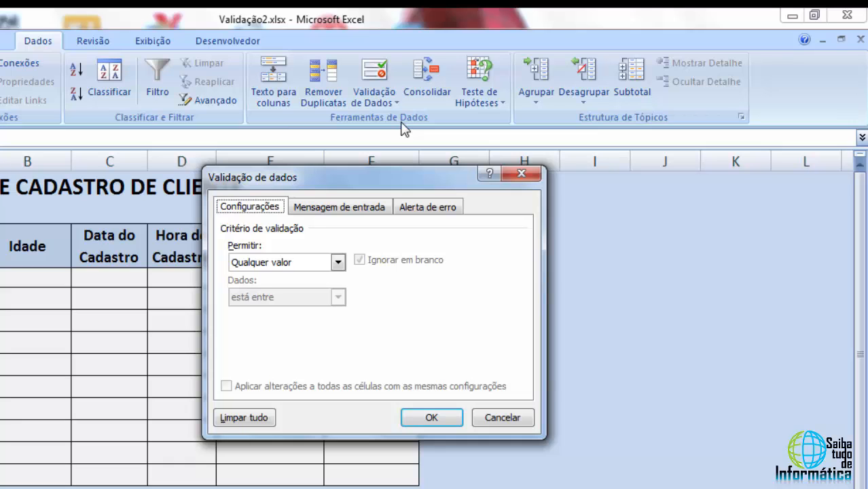
drag(396, 170, 353, 153)
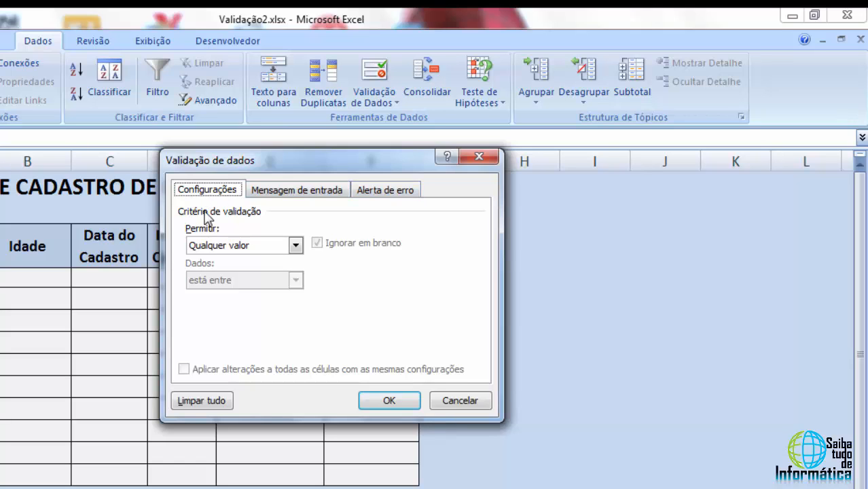
click(296, 247)
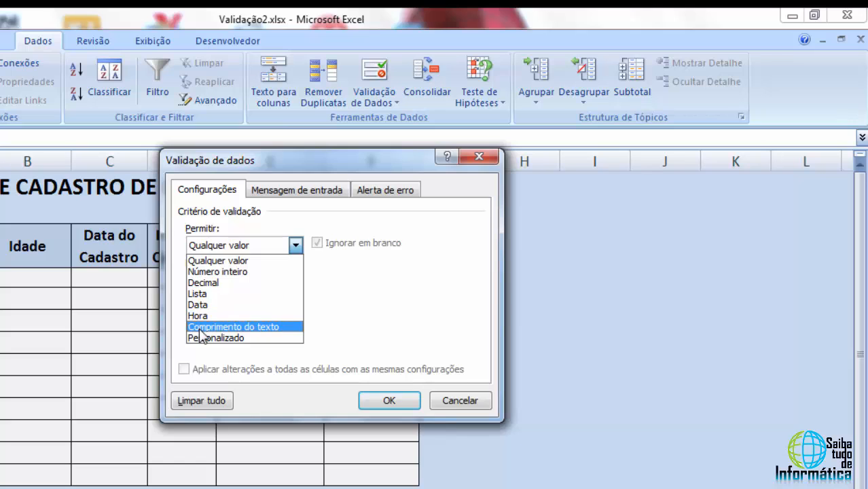
click(270, 327)
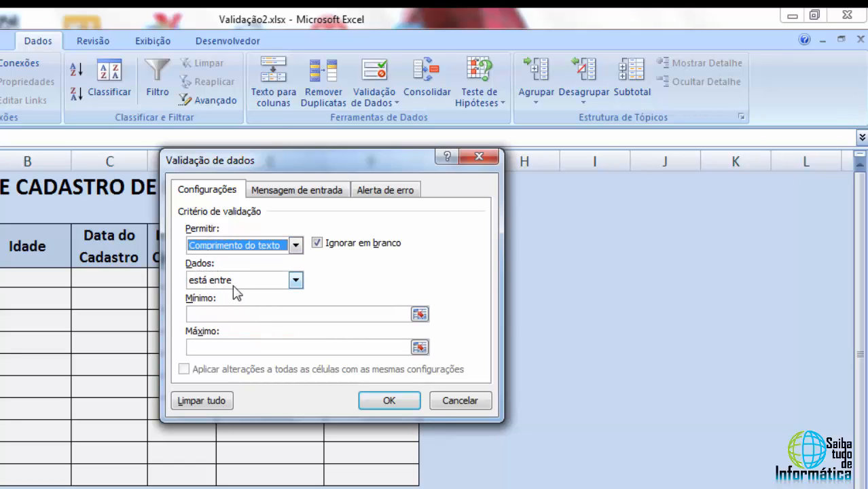
click(294, 280)
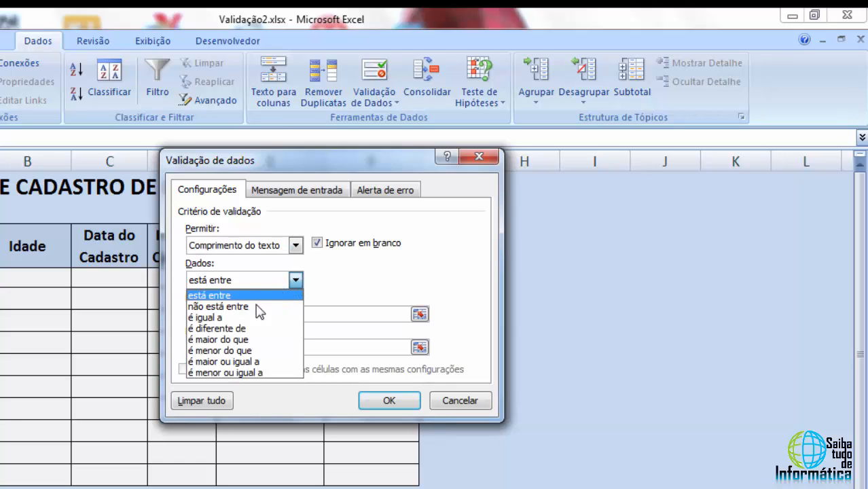
click(249, 341)
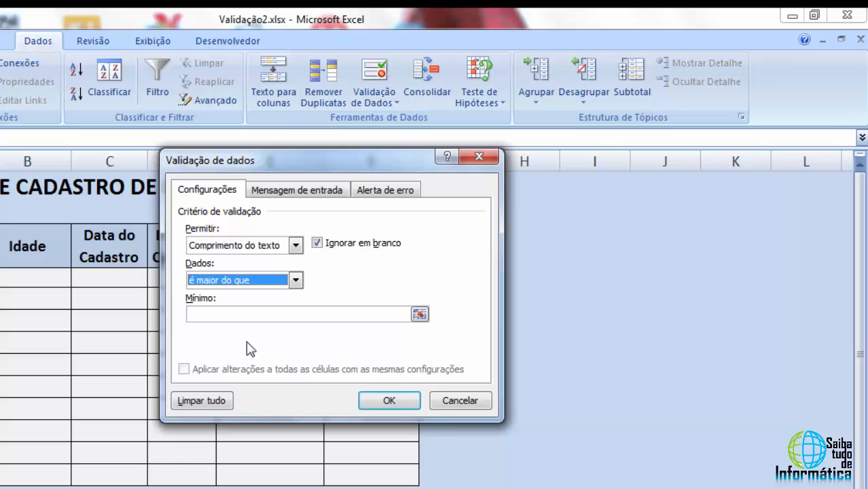
click(210, 313)
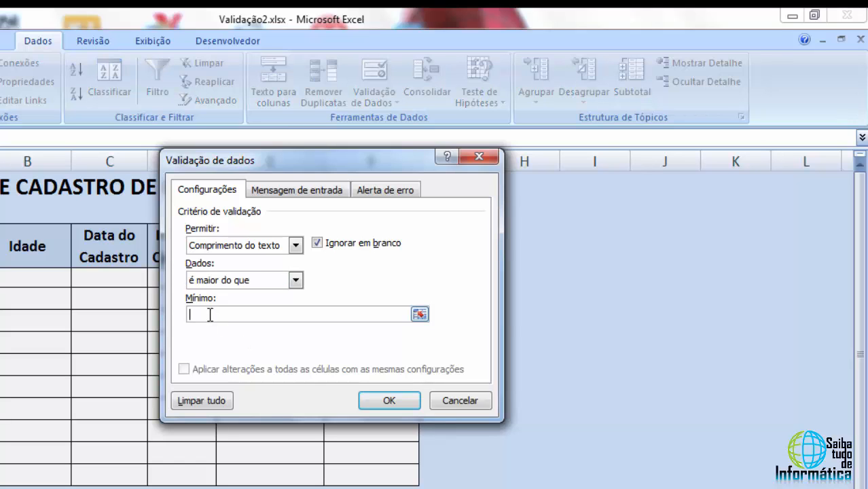
text(3)
click(380, 401)
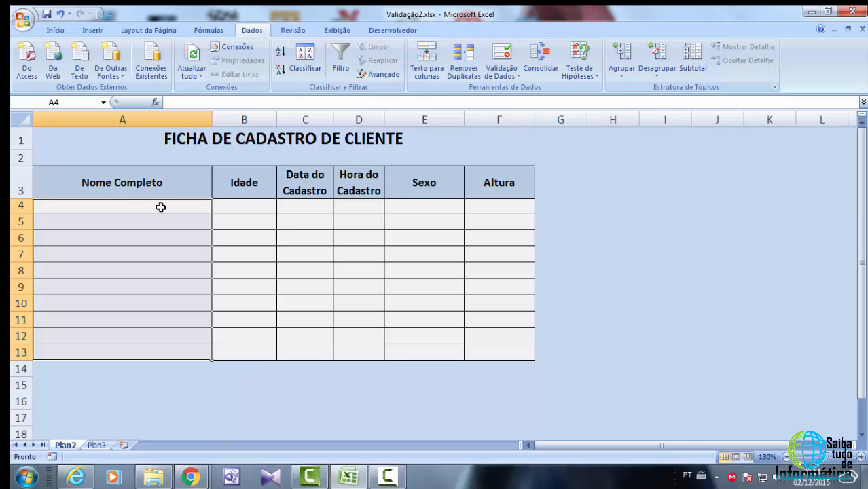
Test the rule by entering ana in cell A4, retrying, and cancelling the rejected entry
click(161, 206)
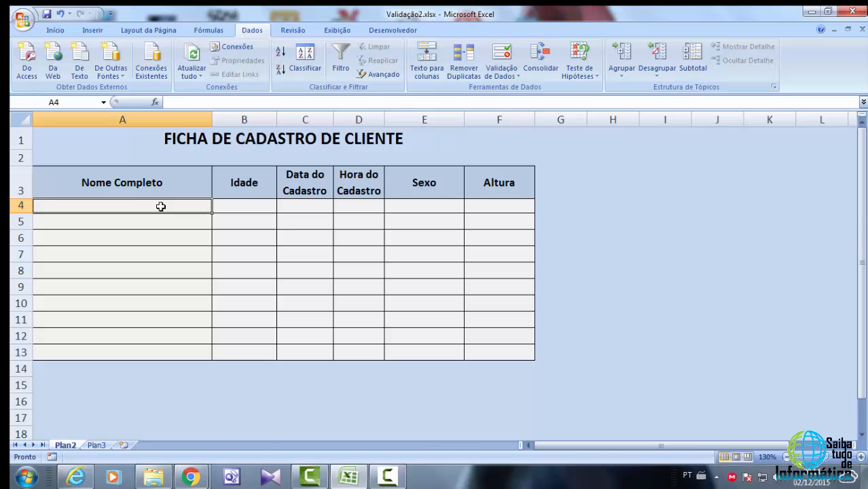
text(ana)
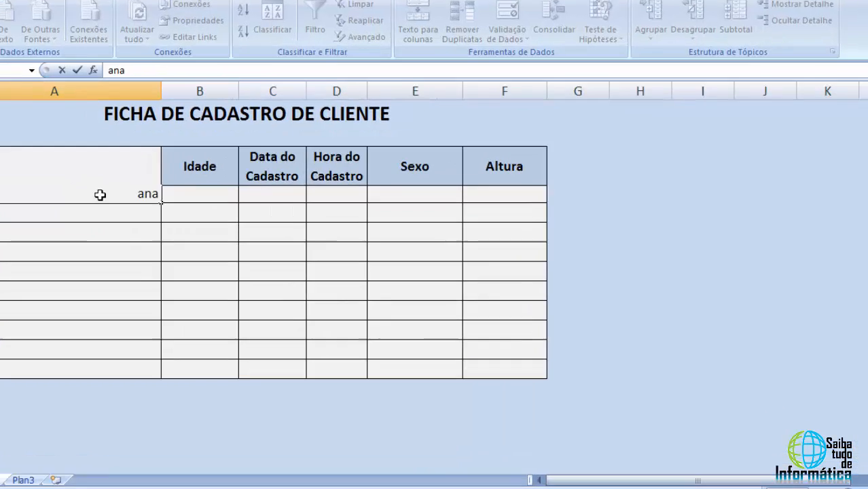
key(Return)
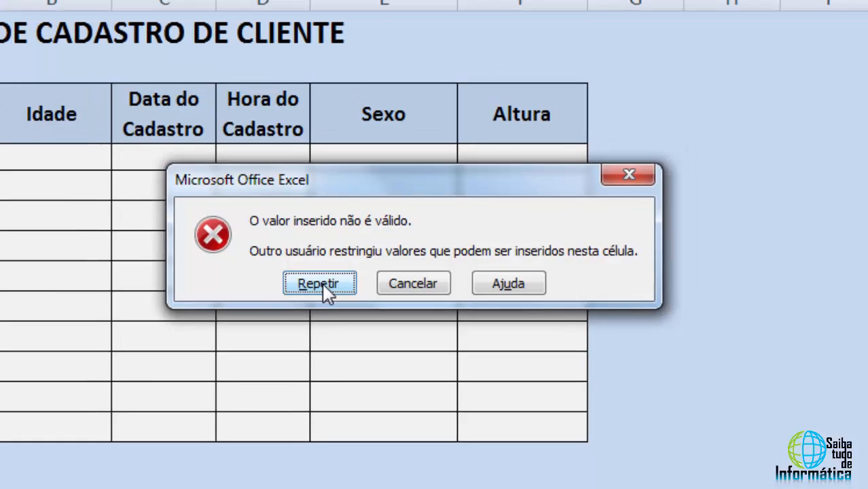
click(311, 282)
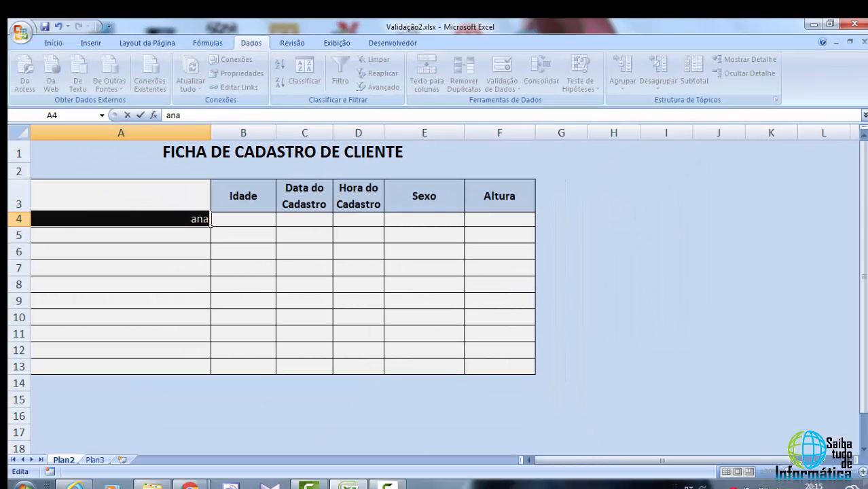
click(210, 220)
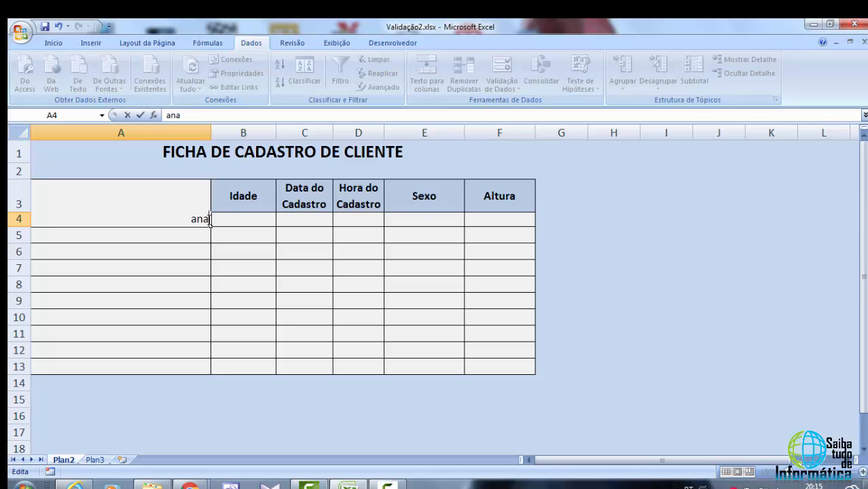
key(Return)
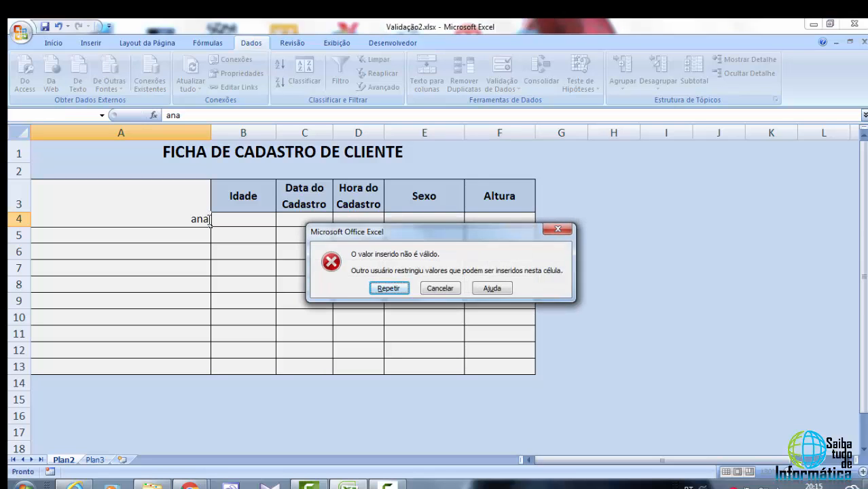
click(438, 288)
Reopen data validation for A4:A13 and set the error alert title to Erro
click(243, 267)
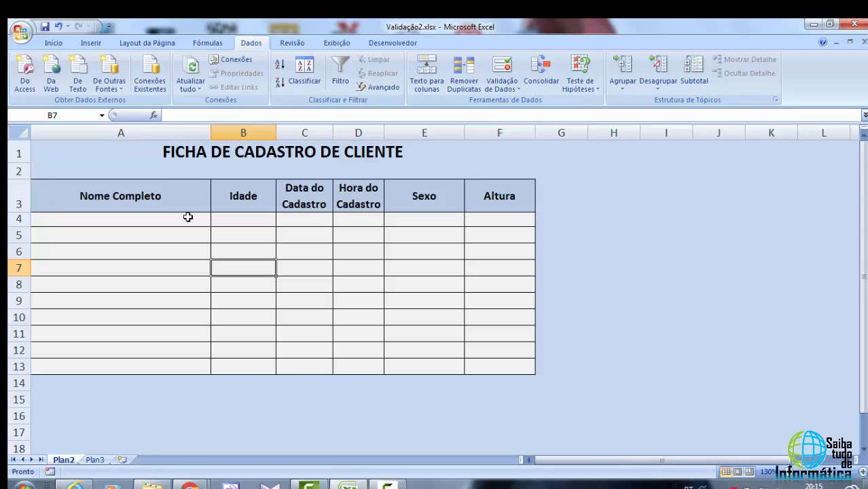
drag(188, 216, 150, 363)
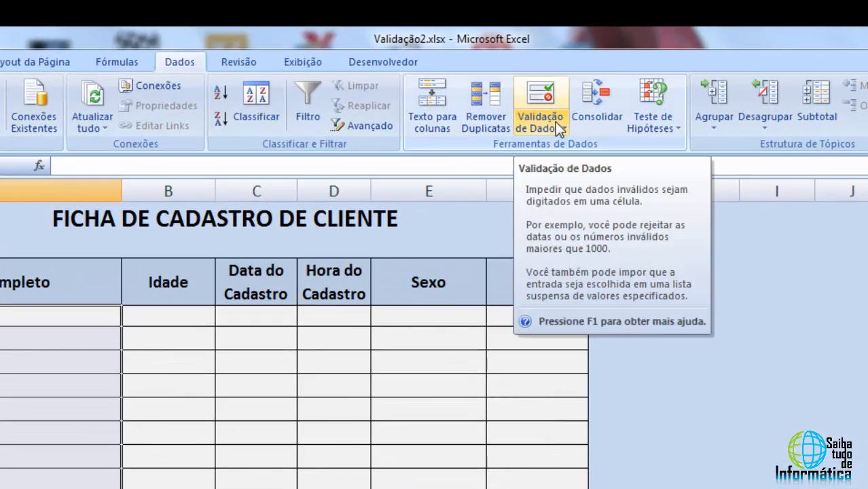
click(555, 122)
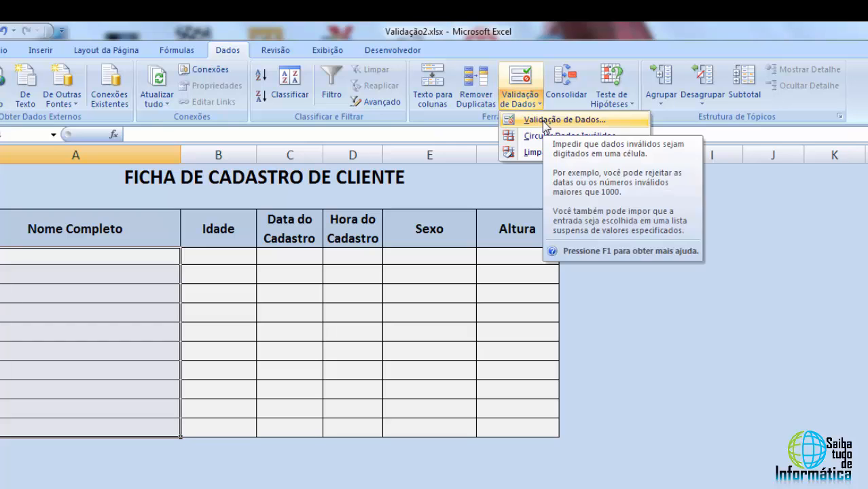
click(545, 122)
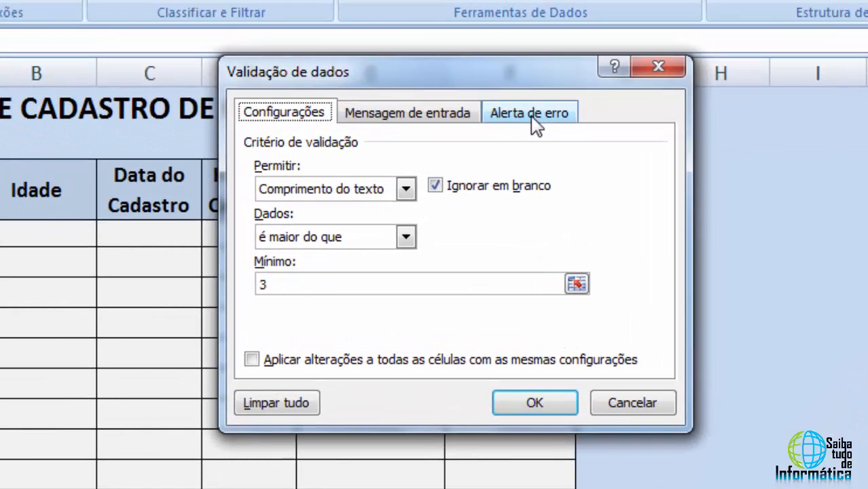
click(534, 117)
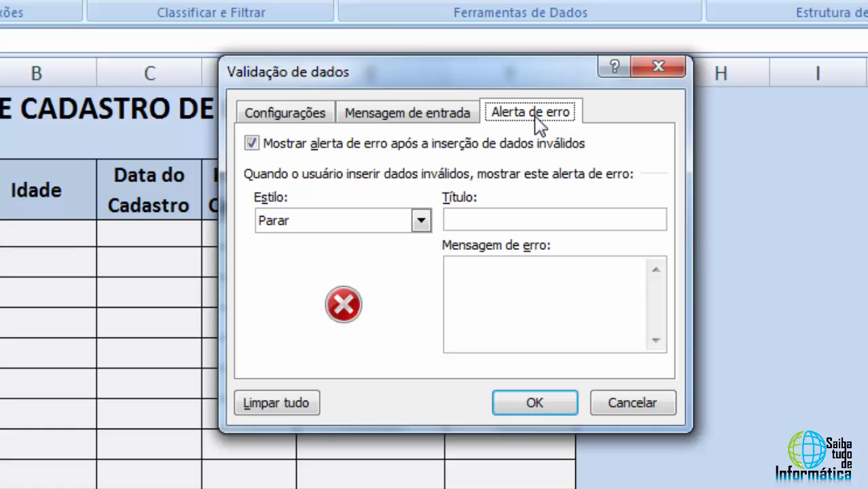
click(484, 281)
click(473, 213)
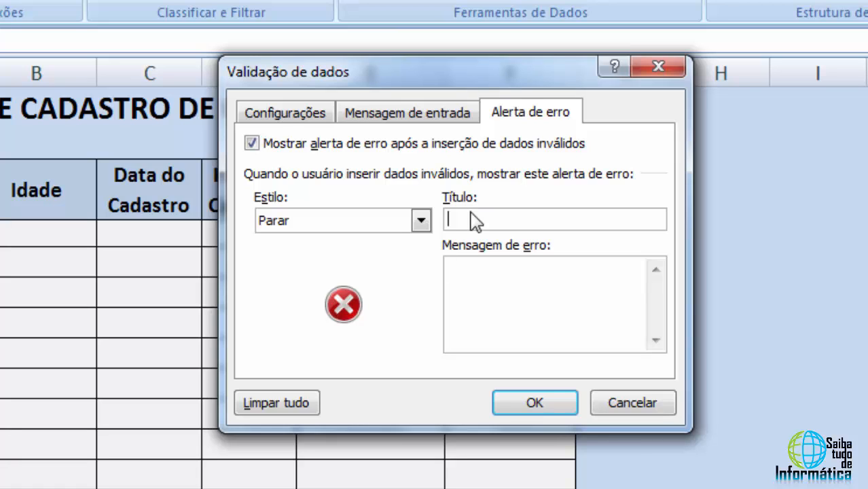
text(Erro)
Enter the error message "O nome deverá ser informado de forma completa incluindo o seu sobrenome" for the alert
click(470, 270)
text(O nome dev)
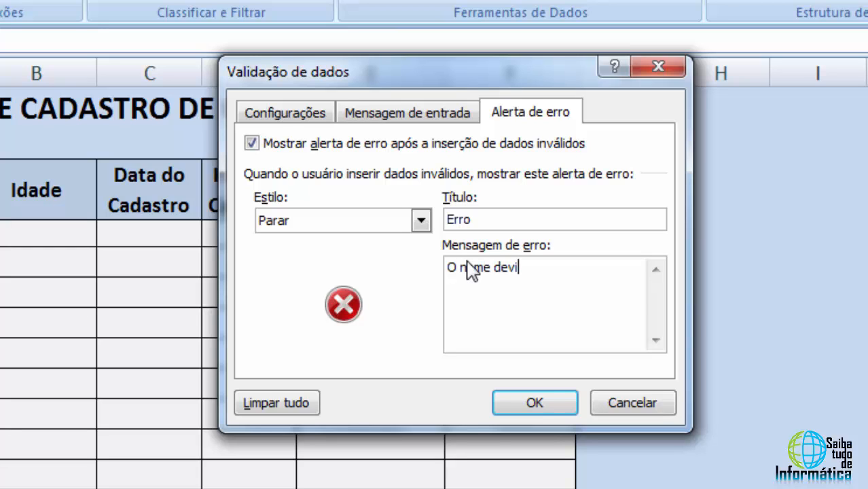
text(erá ser in)
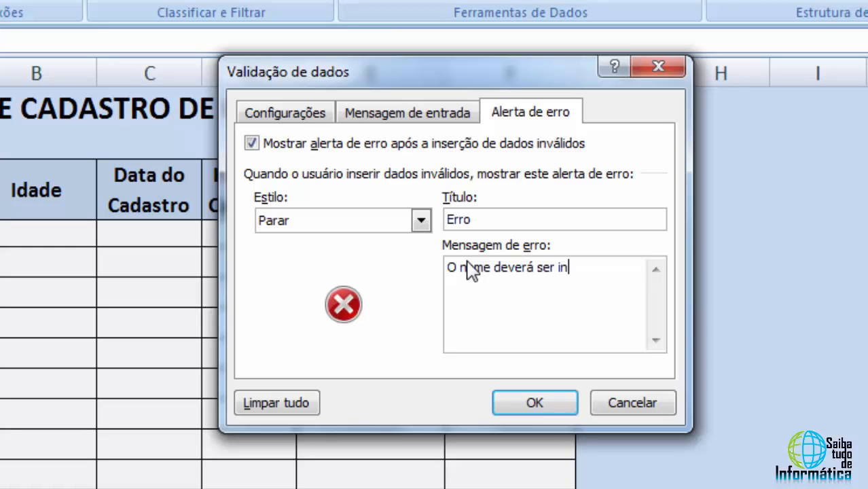
text(formado)
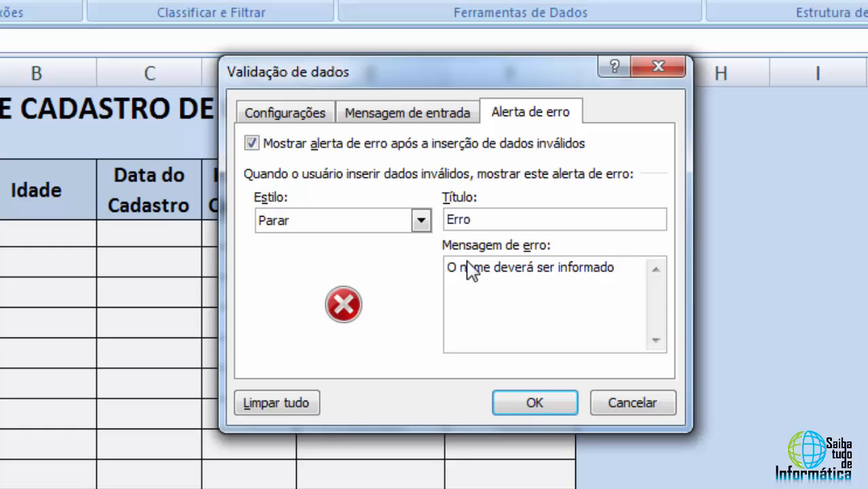
text(de forma )
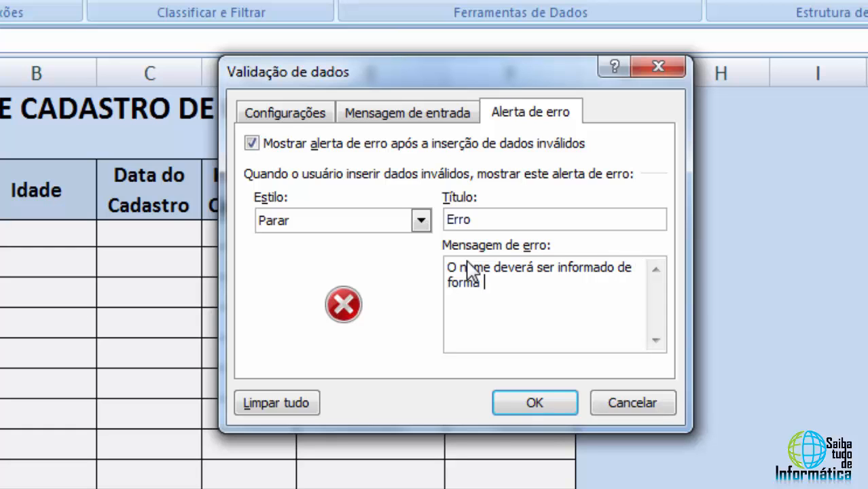
text(completa )
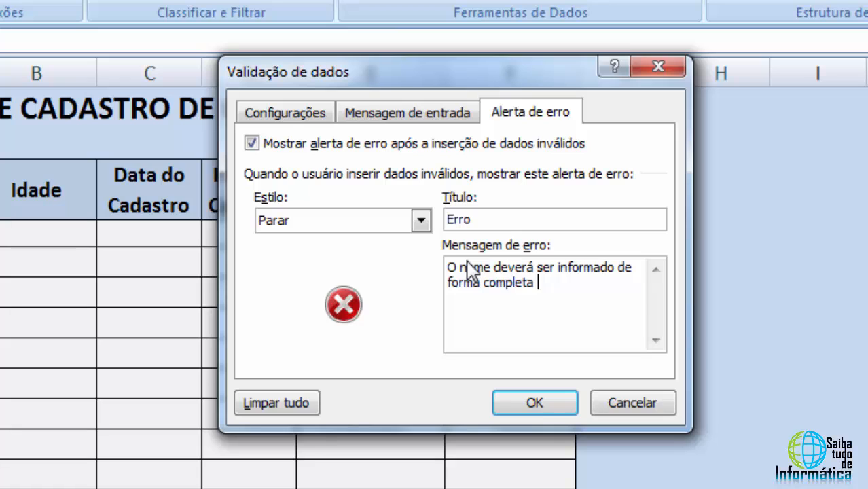
text(incluindo o)
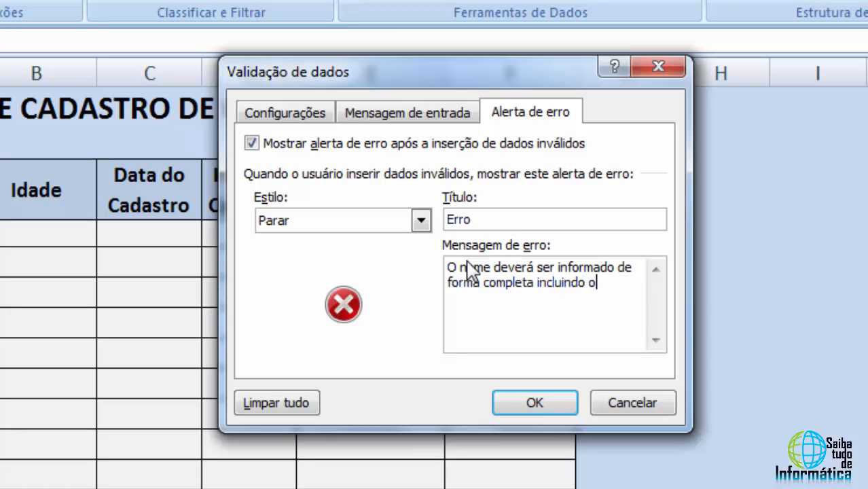
text( seu sobren)
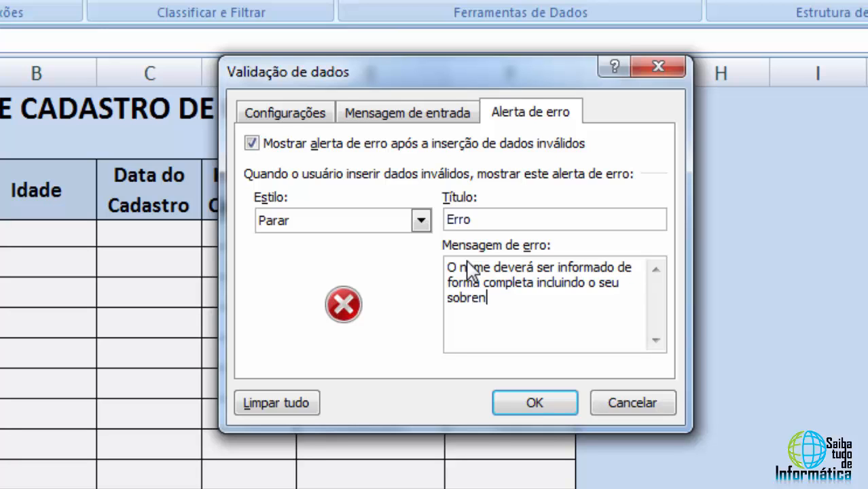
text(ome)
Set the error alert style to Informações and apply the validation settings
click(422, 222)
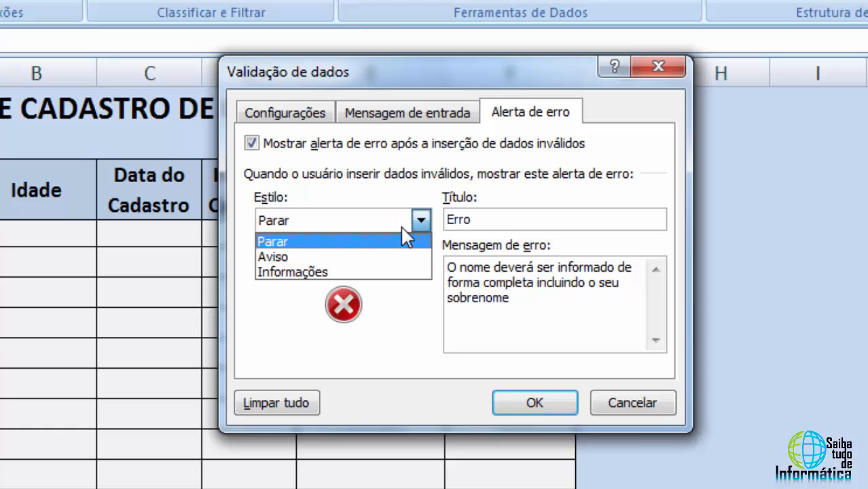
click(278, 275)
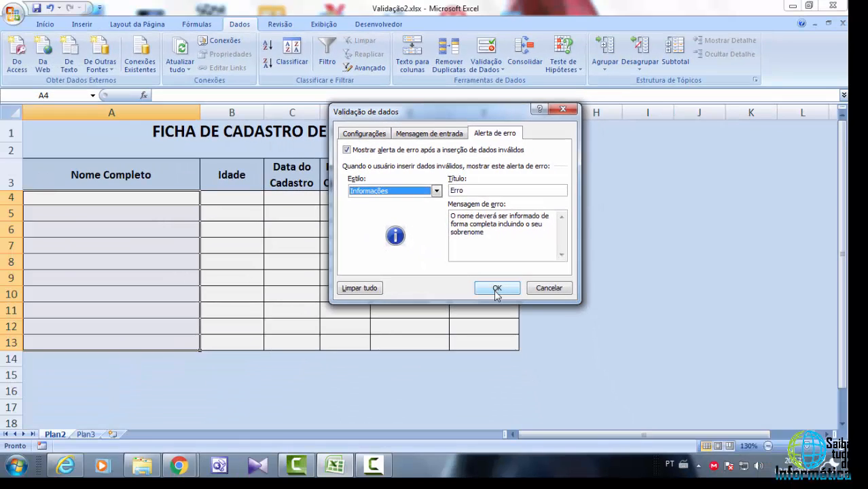
click(496, 289)
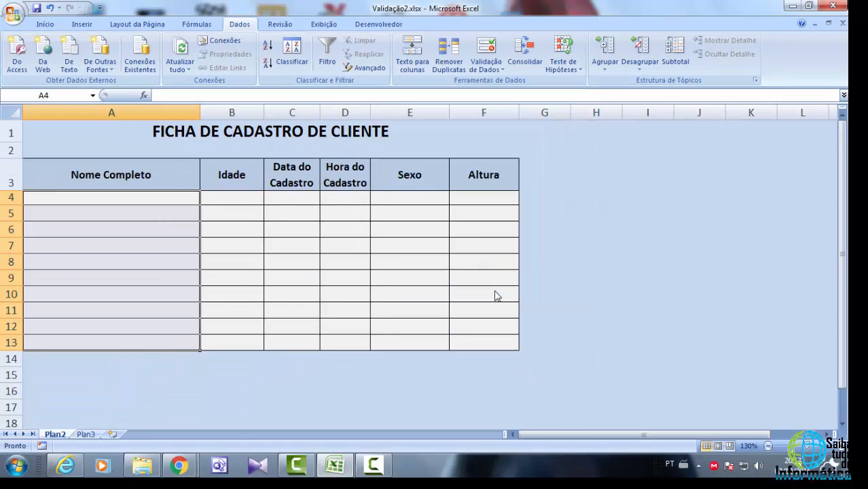
Test the Informações alert by entering ana in cell A4, acknowledging the alert, and deleting the entry
click(169, 198)
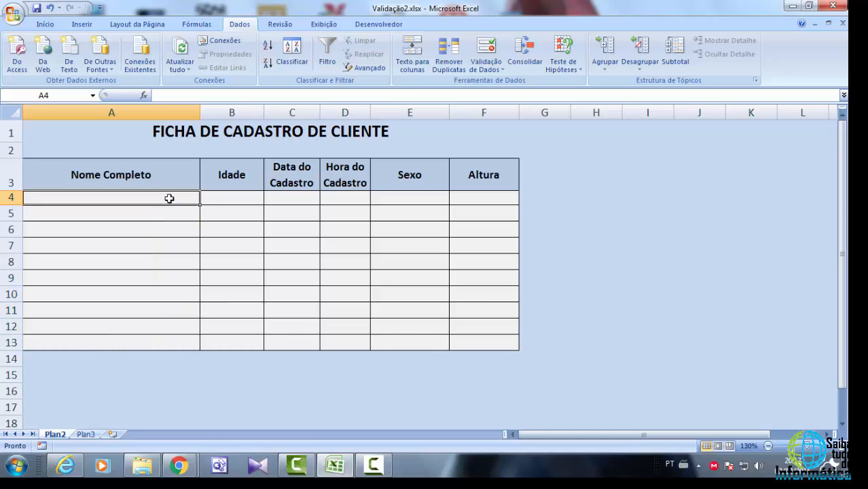
text(ana)
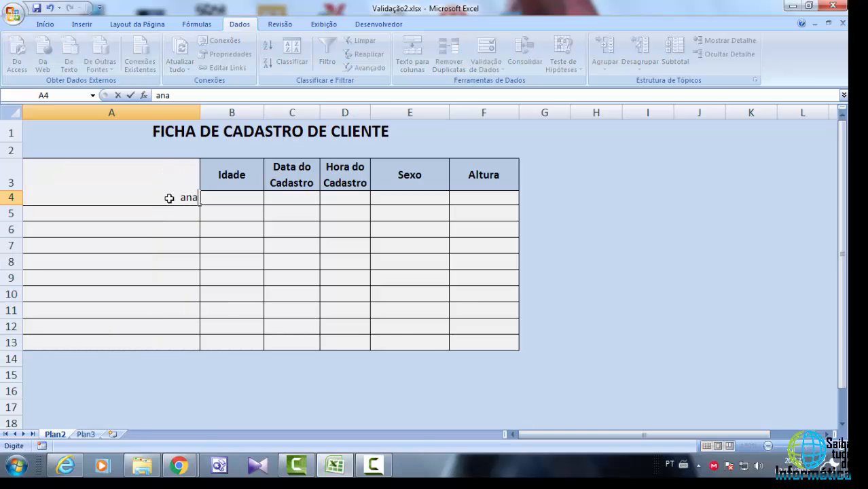
key(Return)
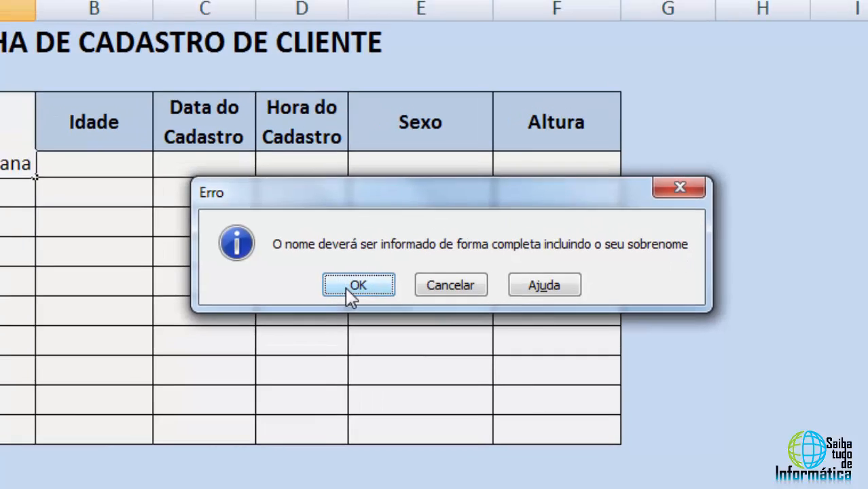
click(317, 288)
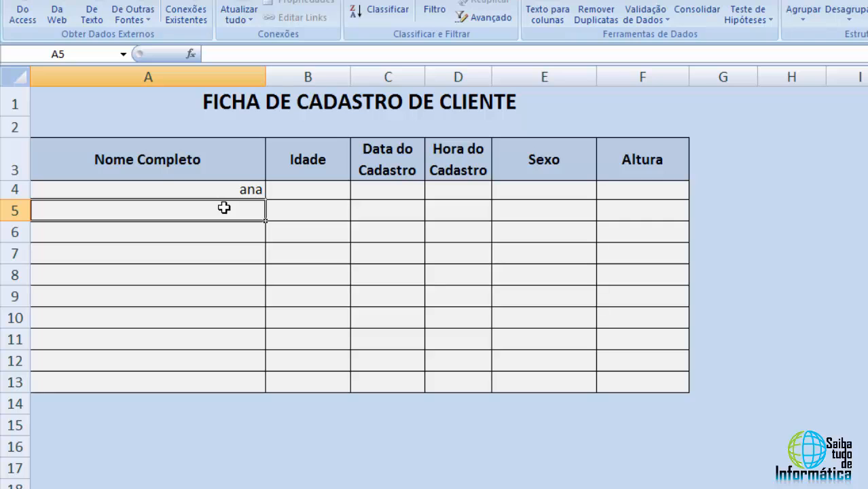
click(224, 184)
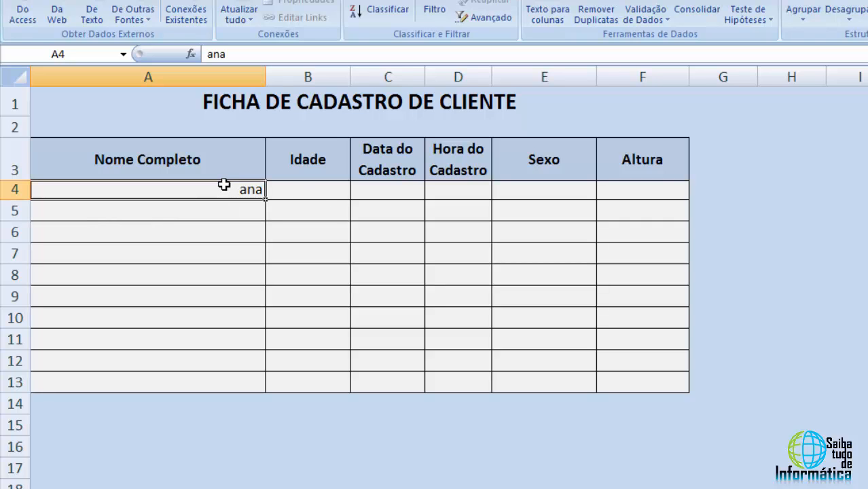
key(Delete)
Reselect A4:A13, reopen data validation and change the error alert style to Aviso
drag(224, 185, 201, 381)
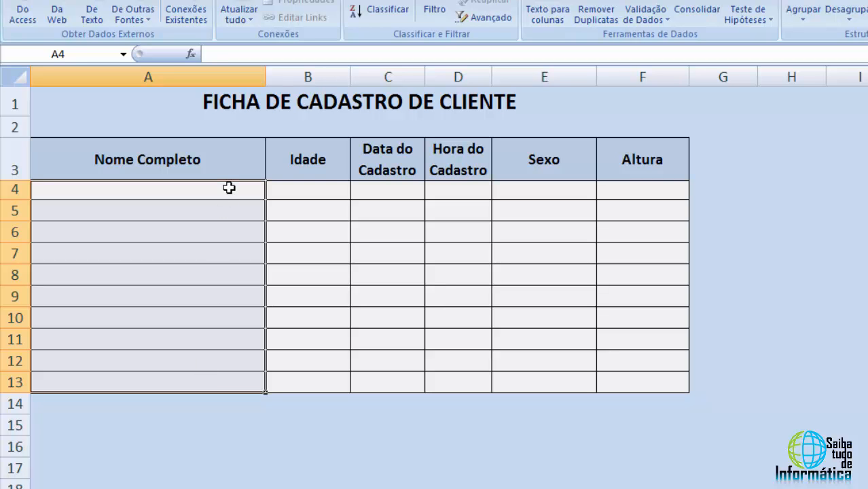
drag(229, 188, 204, 379)
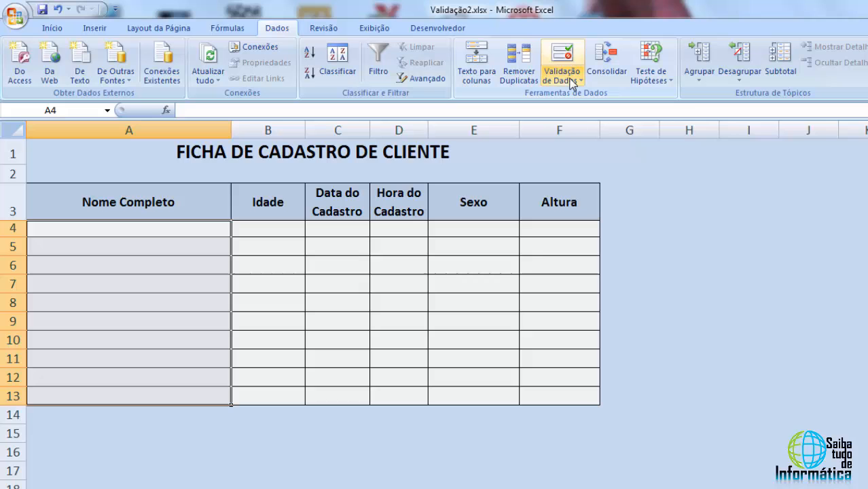
click(655, 20)
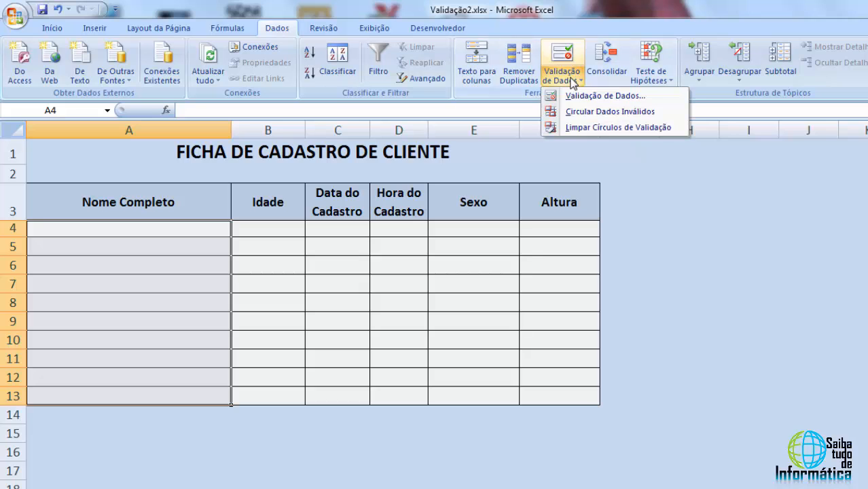
click(586, 98)
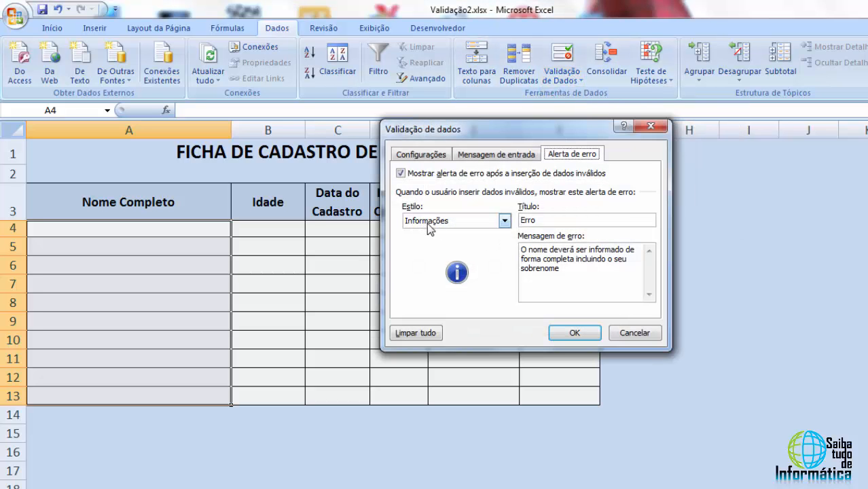
click(479, 221)
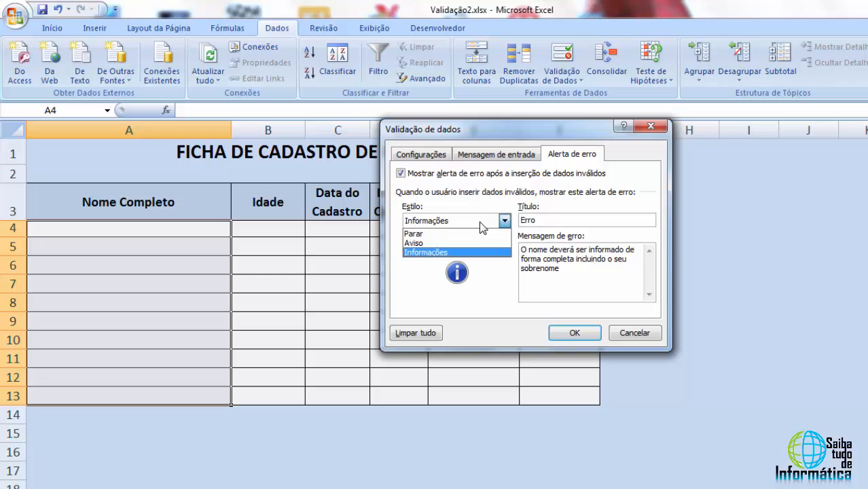
click(435, 243)
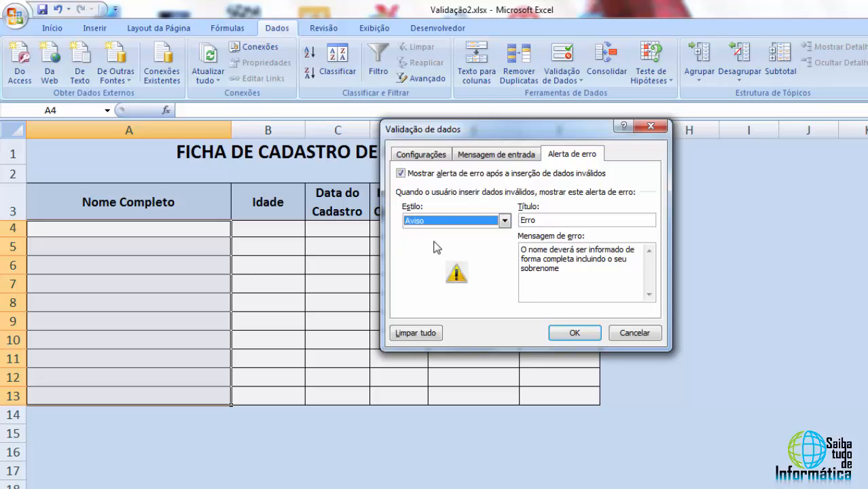
click(569, 334)
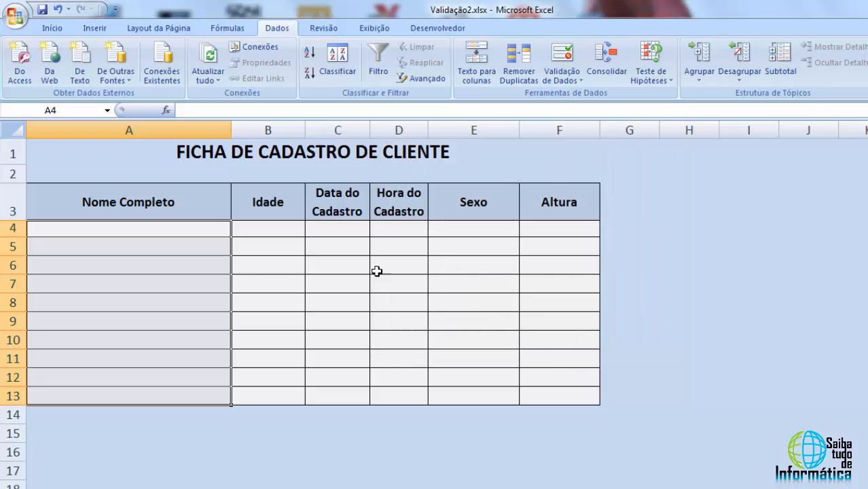
Test the Aviso alert by entering ana in cell A4, accepting it, and deleting the entry
click(204, 231)
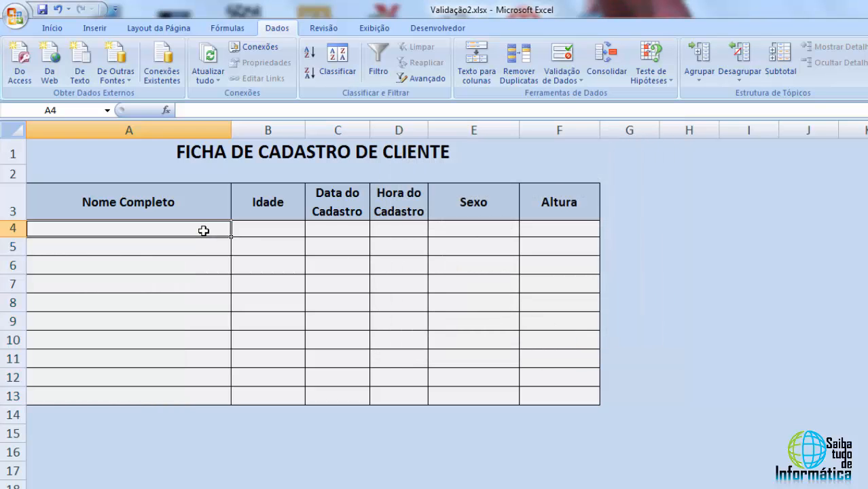
text(ana)
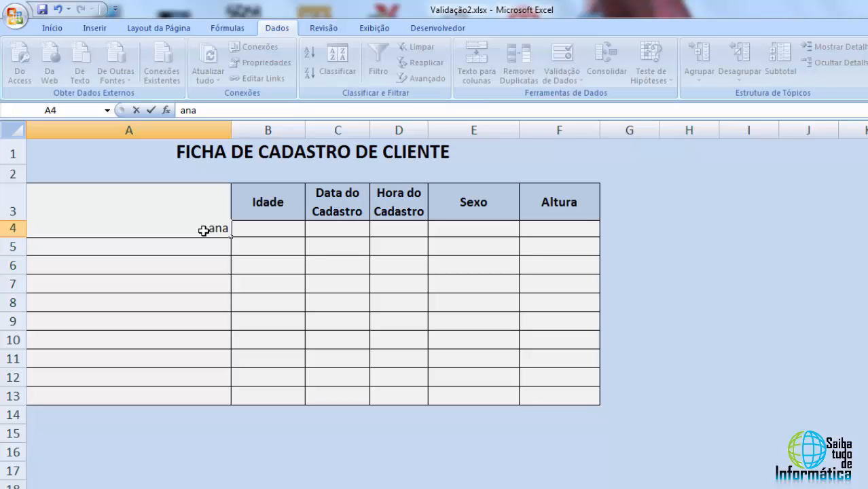
key(Return)
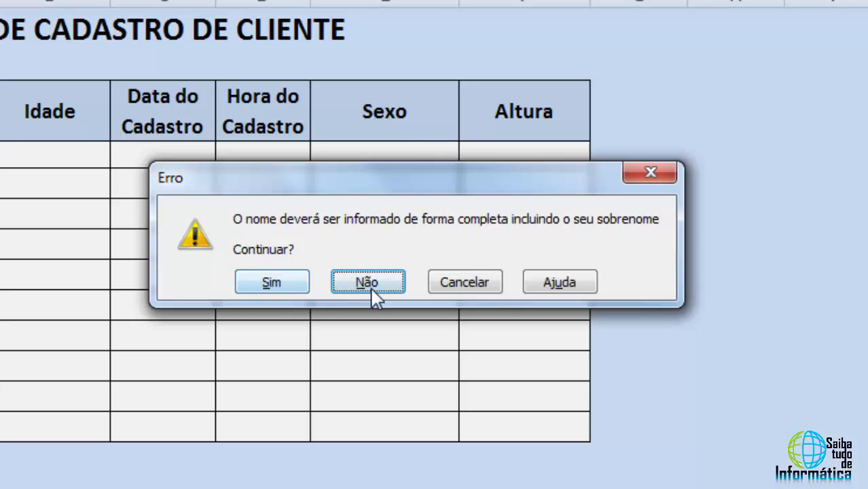
click(253, 288)
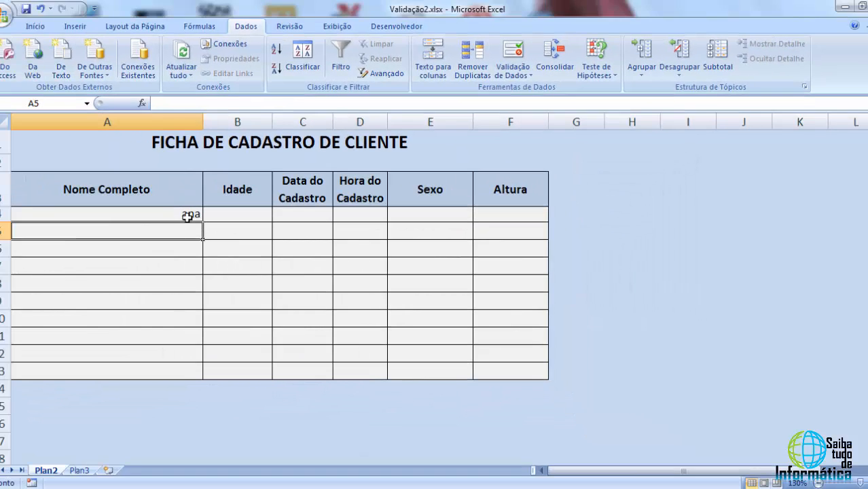
click(113, 194)
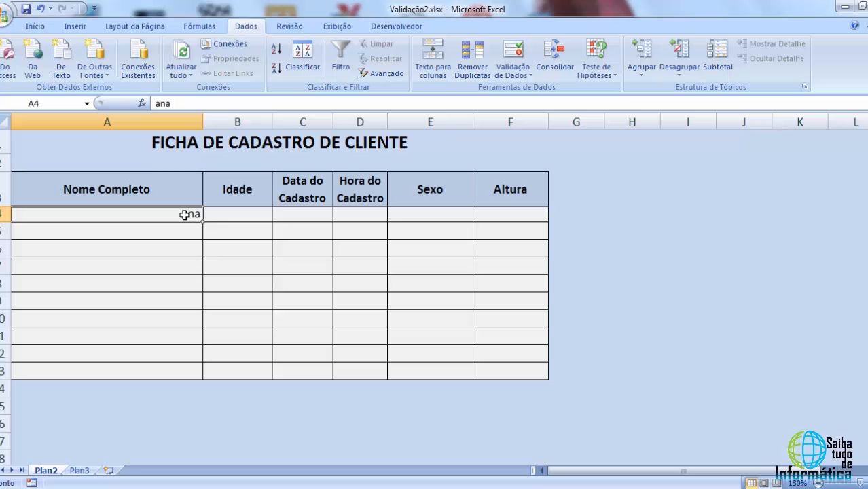
click(185, 230)
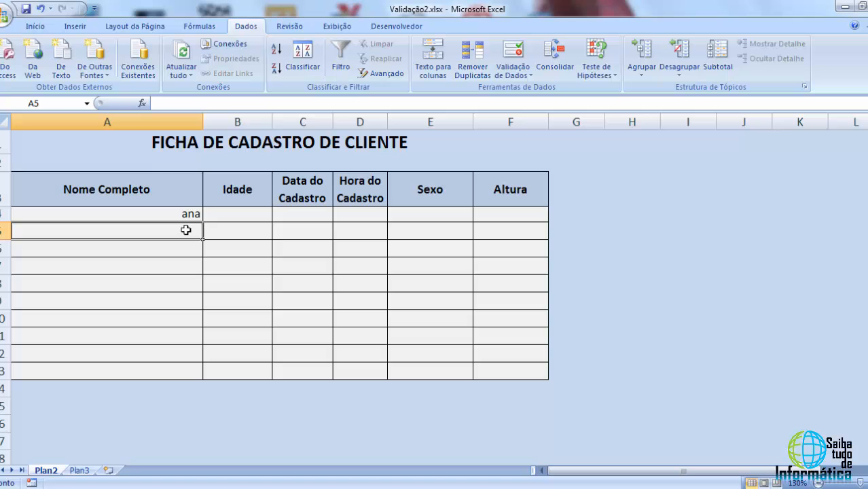
click(175, 216)
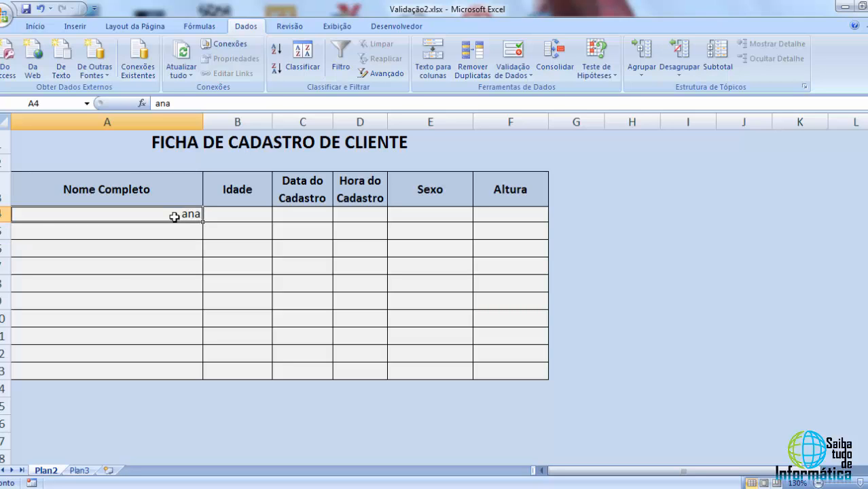
key(Delete)
Reselect A4:A13, reopen data validation, set the error alert style to Parar and apply the settings
drag(176, 215, 150, 365)
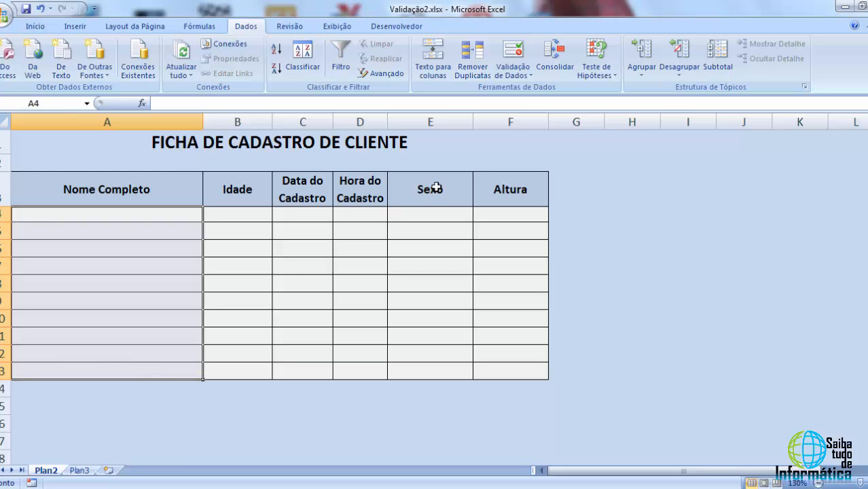
click(521, 76)
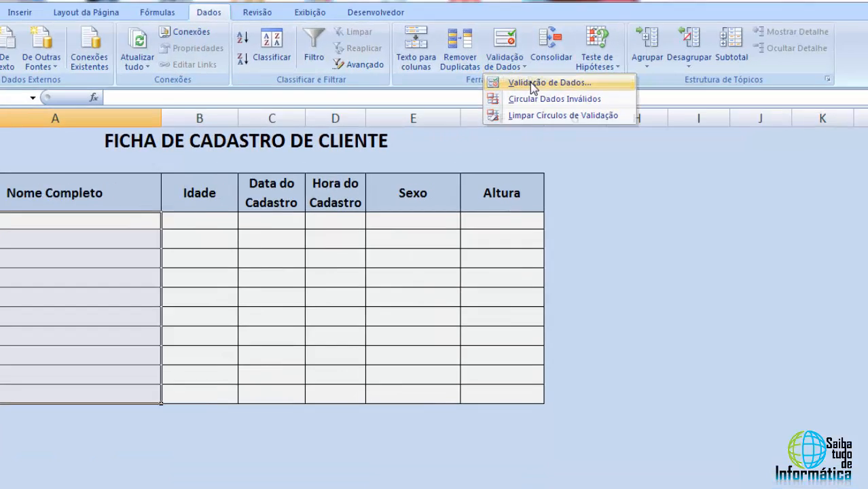
click(536, 89)
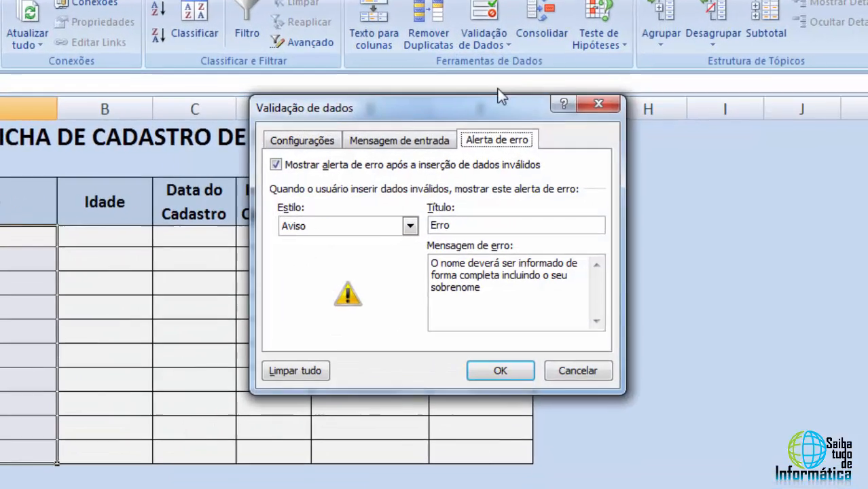
click(389, 235)
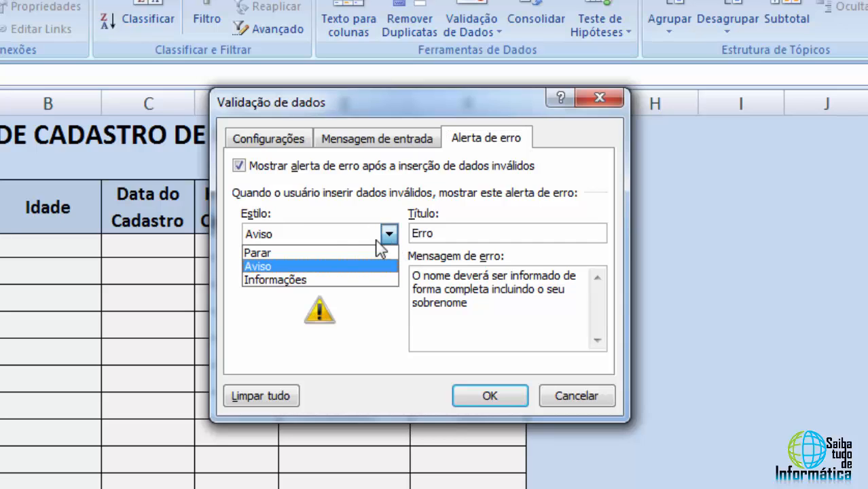
click(265, 256)
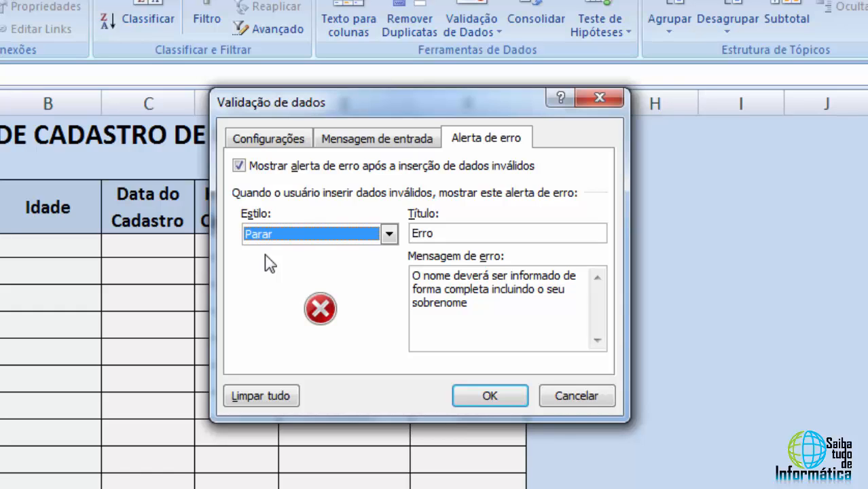
click(278, 144)
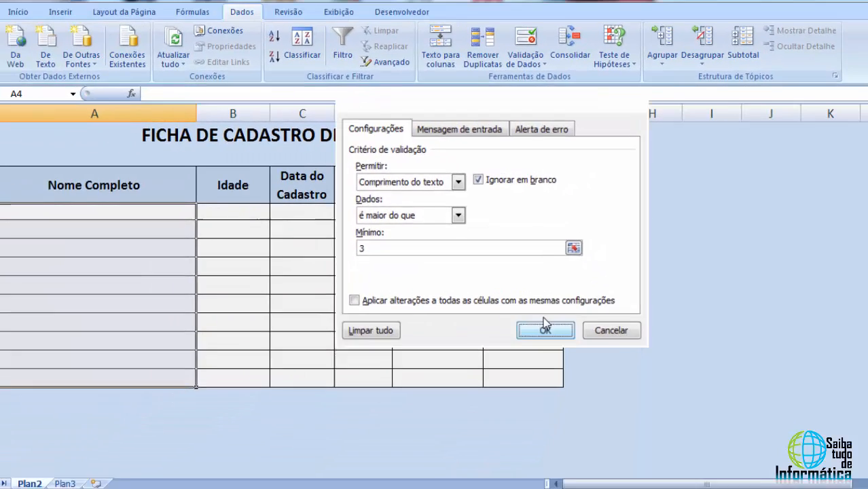
click(516, 363)
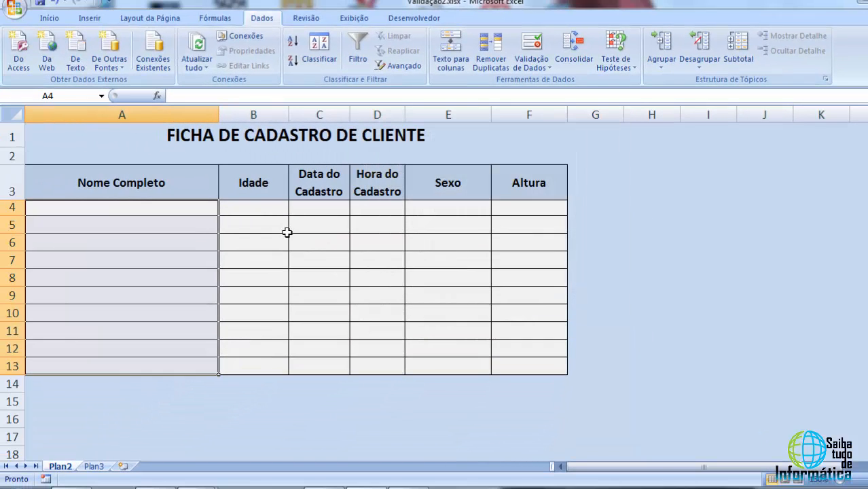
Test the Parar alert by entering ana in cell A4, retrying the entry, then cancelling it
click(196, 209)
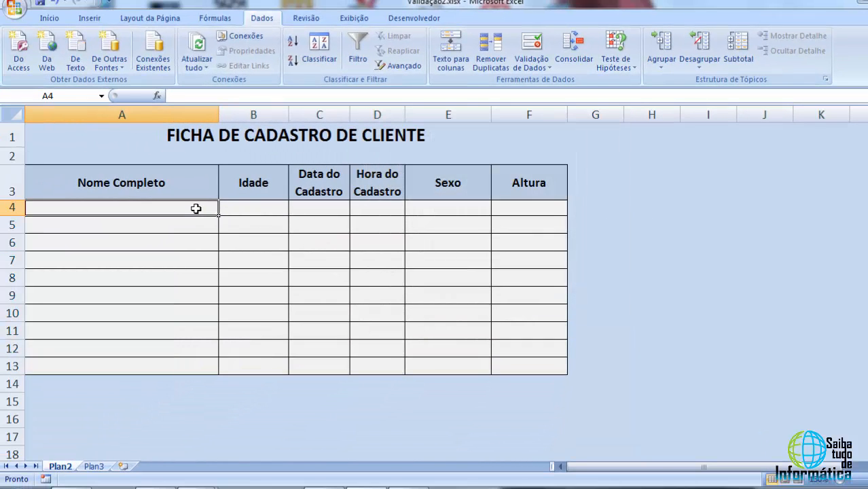
text(ana)
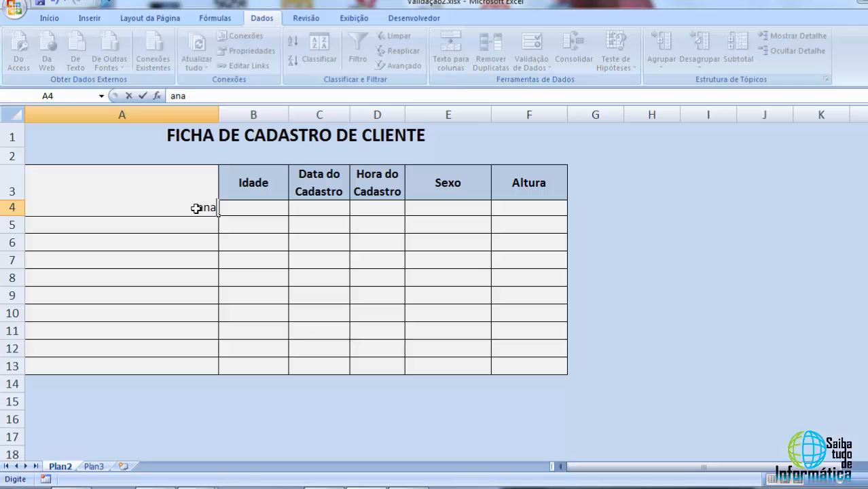
key(Return)
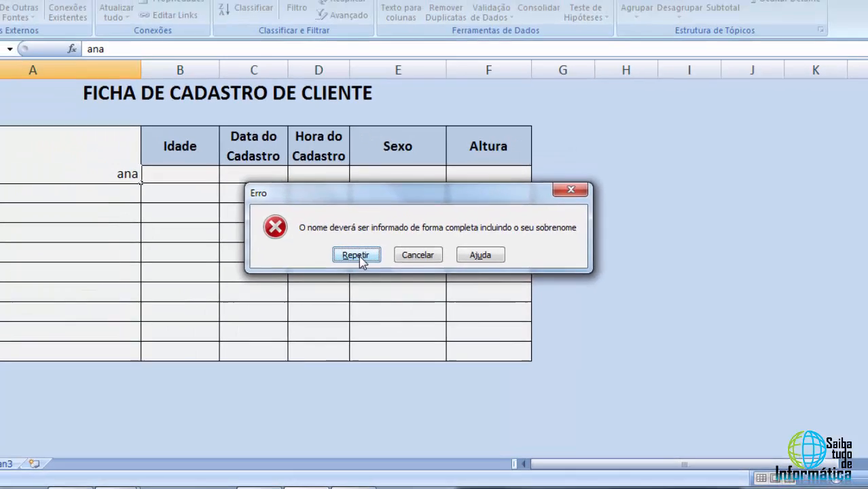
click(304, 230)
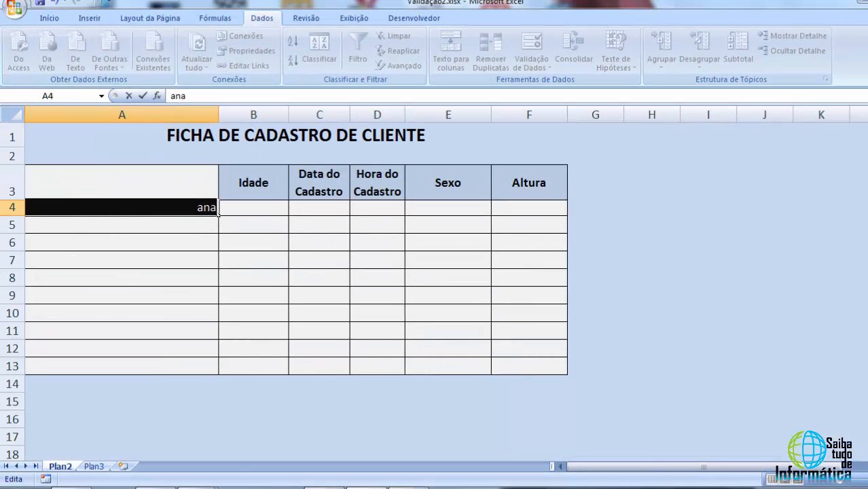
click(192, 206)
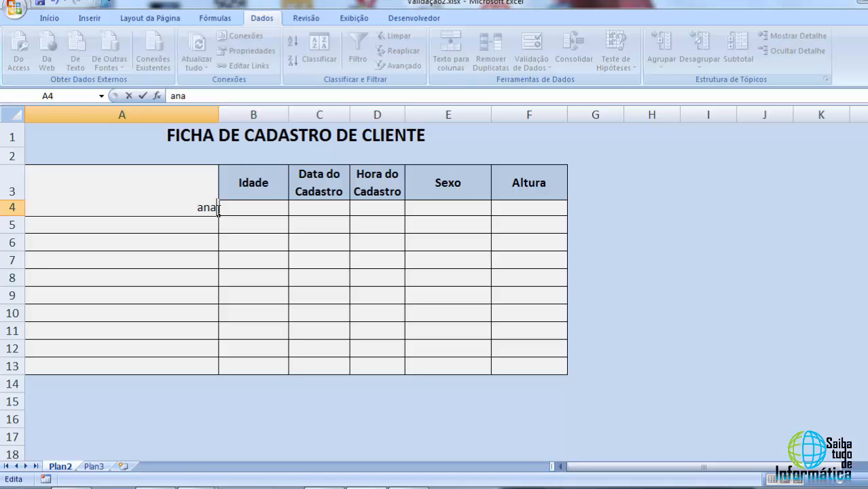
key(Return)
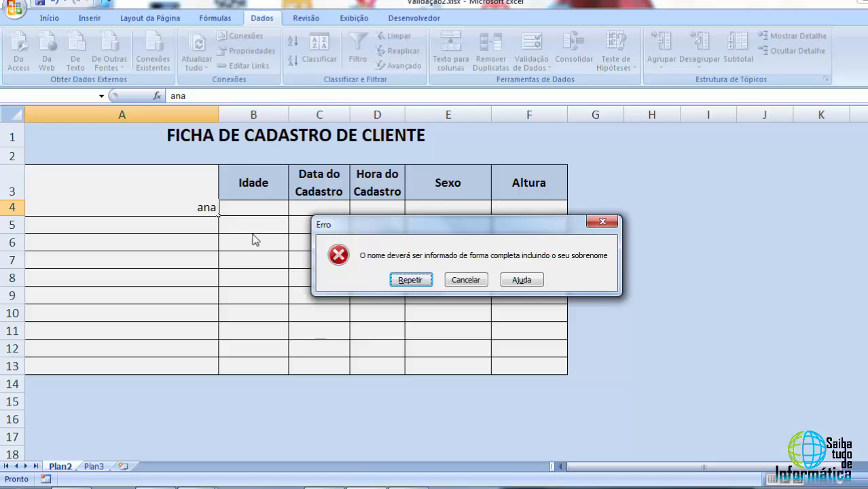
click(466, 281)
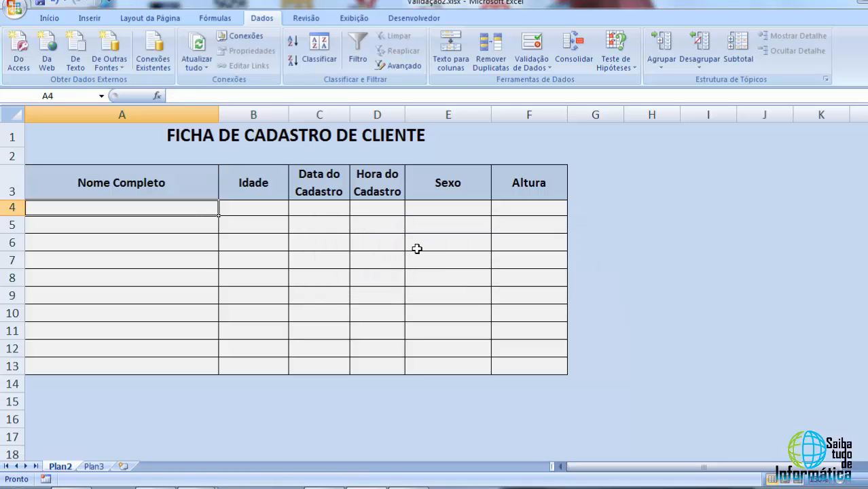
Enter the valid full name Ana da Silva in cell A4
click(184, 263)
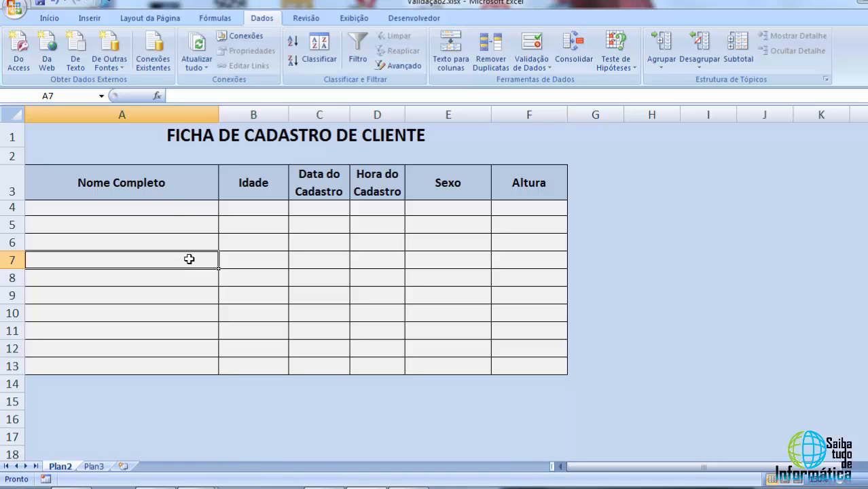
click(174, 210)
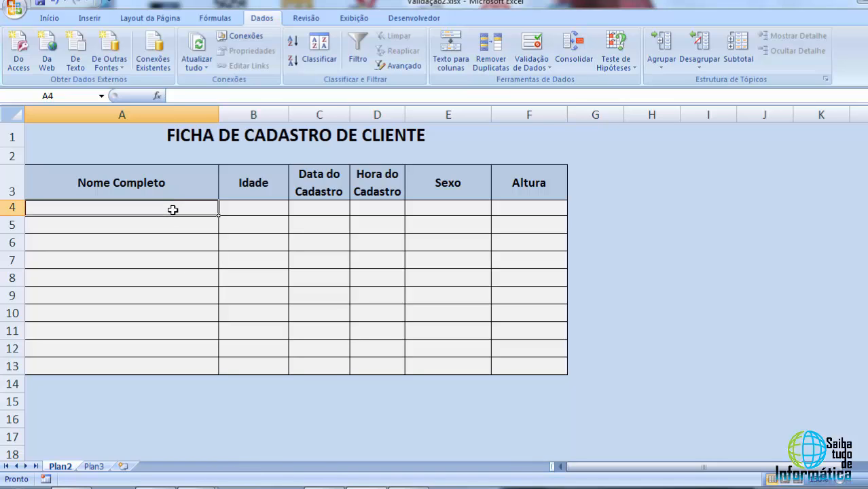
text(Ana)
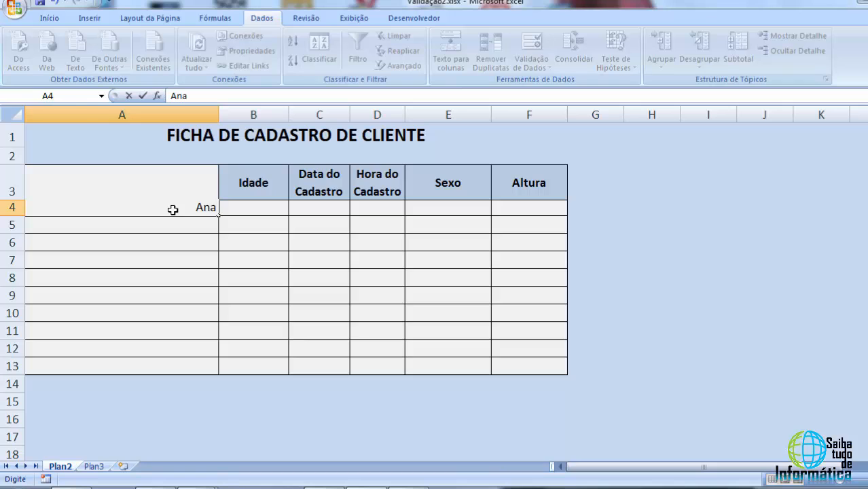
text( da Silva)
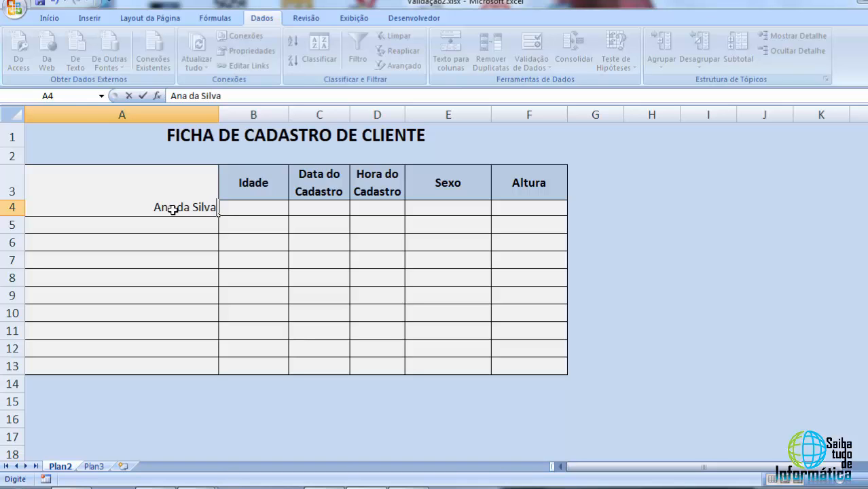
key(Return)
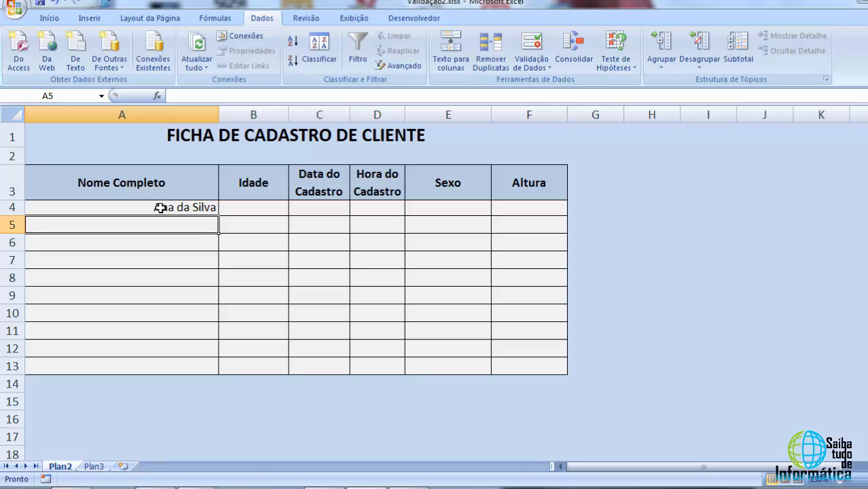
Test the name validation again by entering ana in cell A9 and cancelling the entry
drag(157, 206, 156, 284)
click(157, 293)
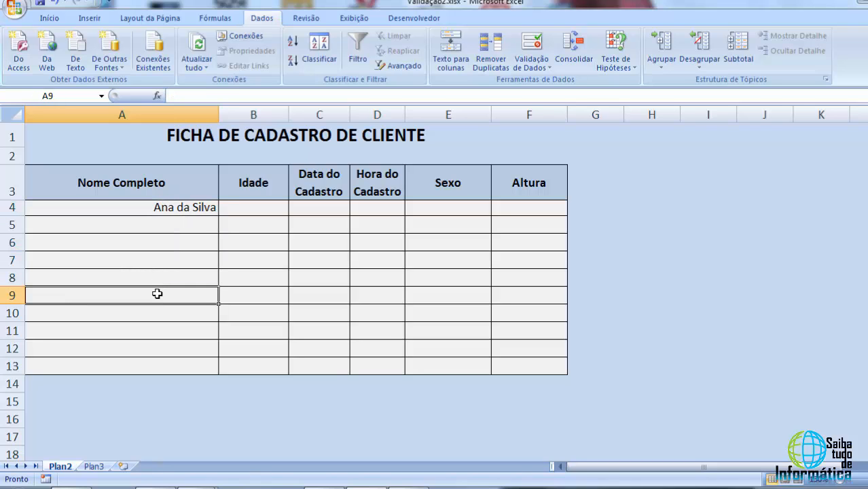
text(ana)
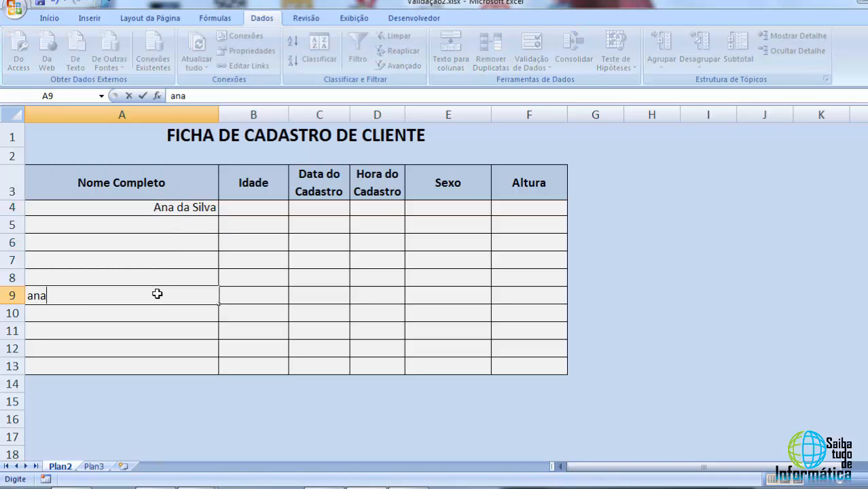
key(Return)
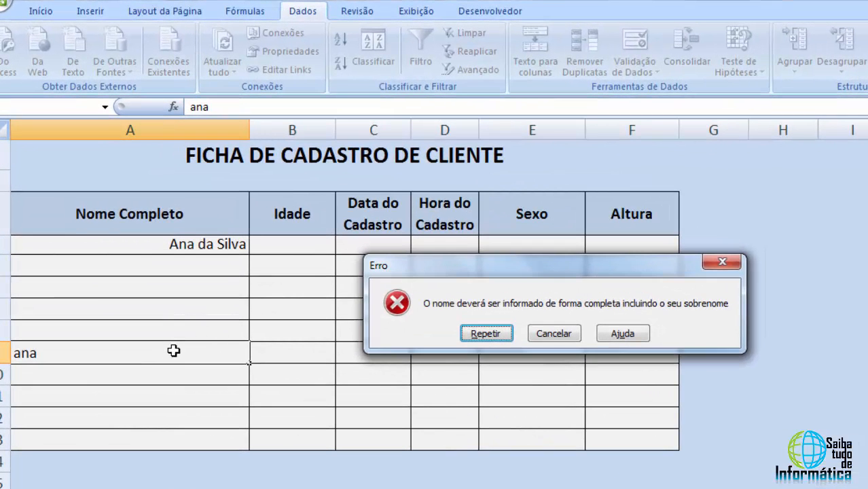
click(554, 334)
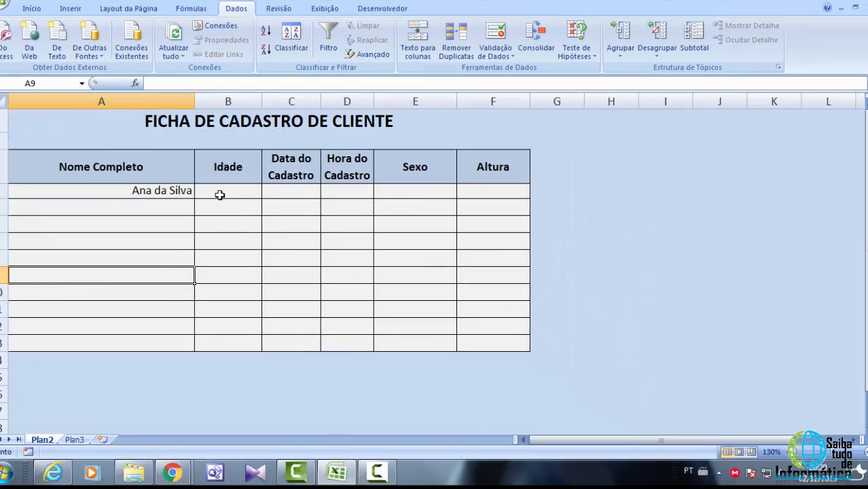
Validate the Idade cells B4:B13 to accept whole numbers greater than or equal to 18
drag(221, 195, 218, 344)
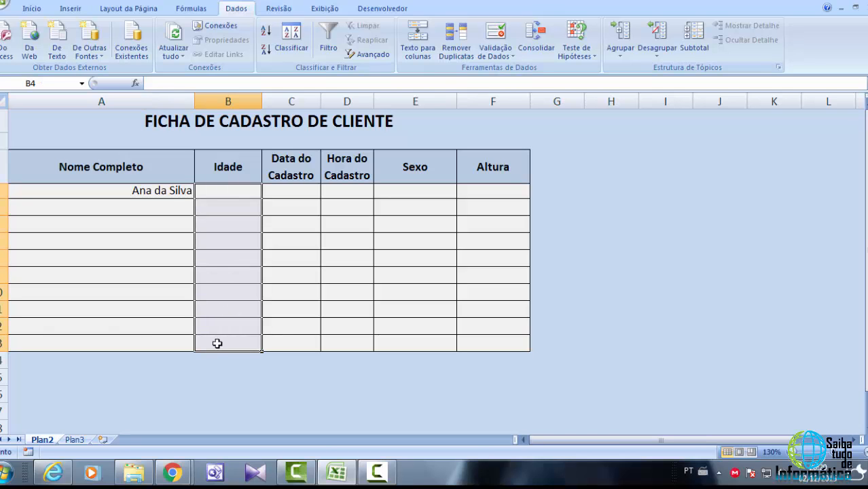
click(510, 59)
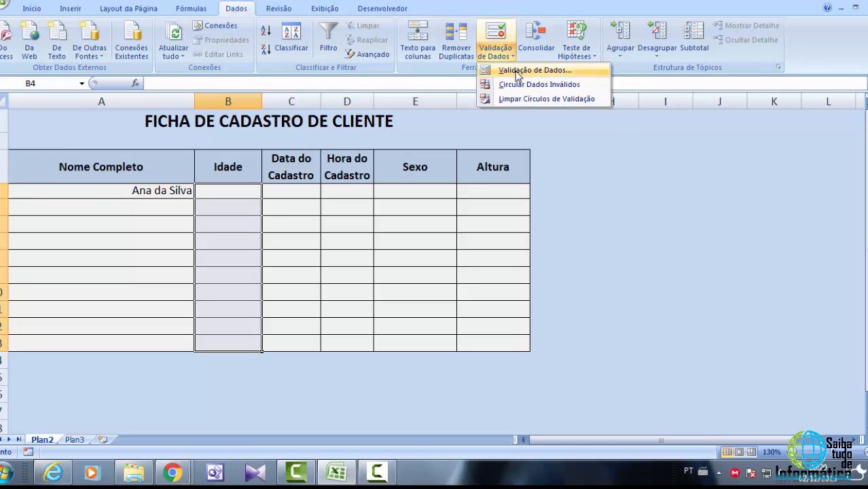
click(518, 71)
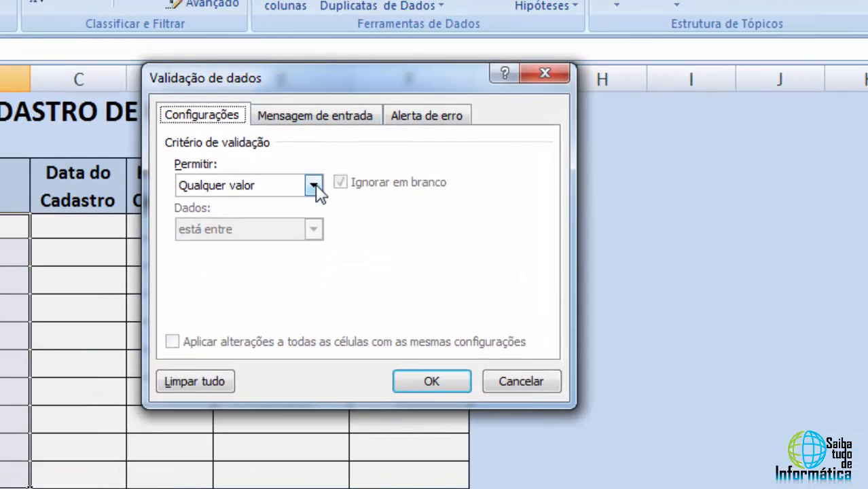
click(314, 186)
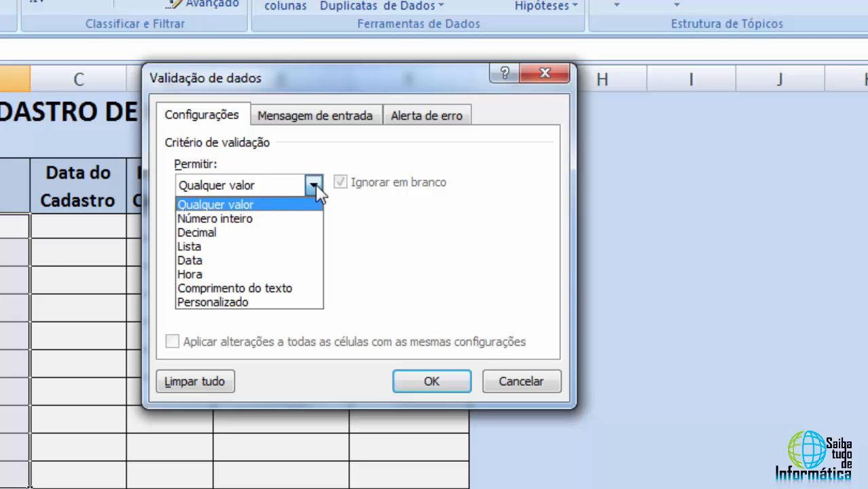
click(242, 219)
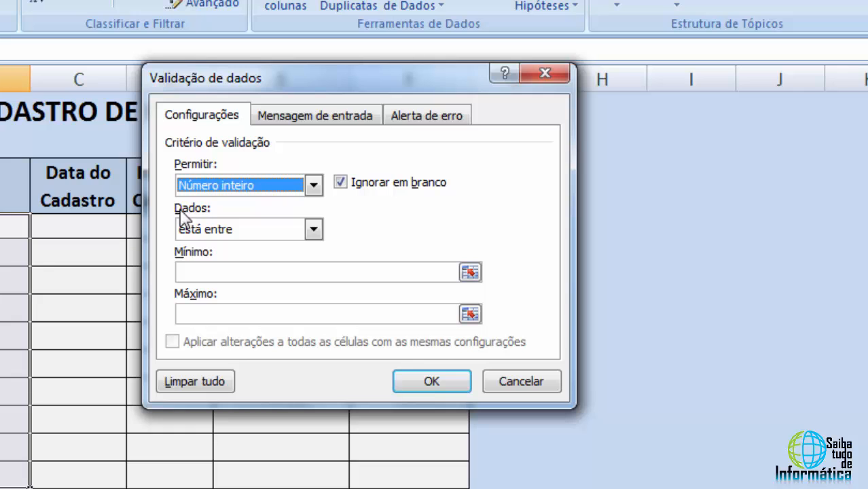
click(247, 233)
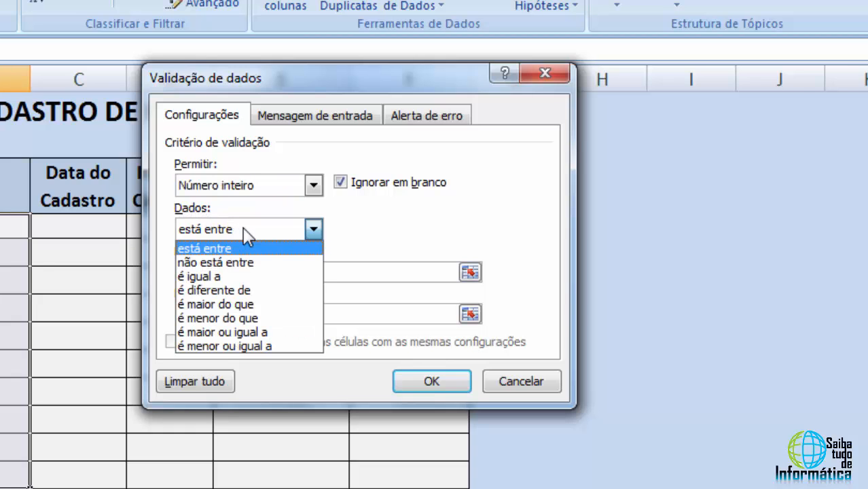
click(231, 333)
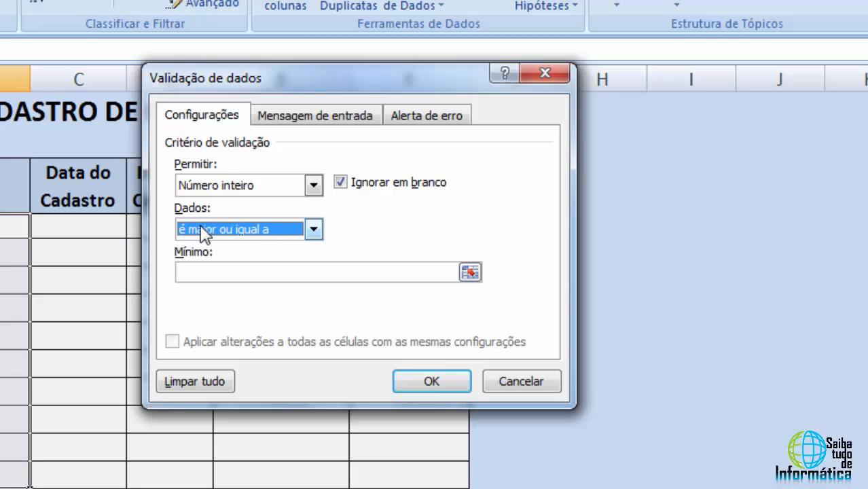
click(215, 273)
text(18)
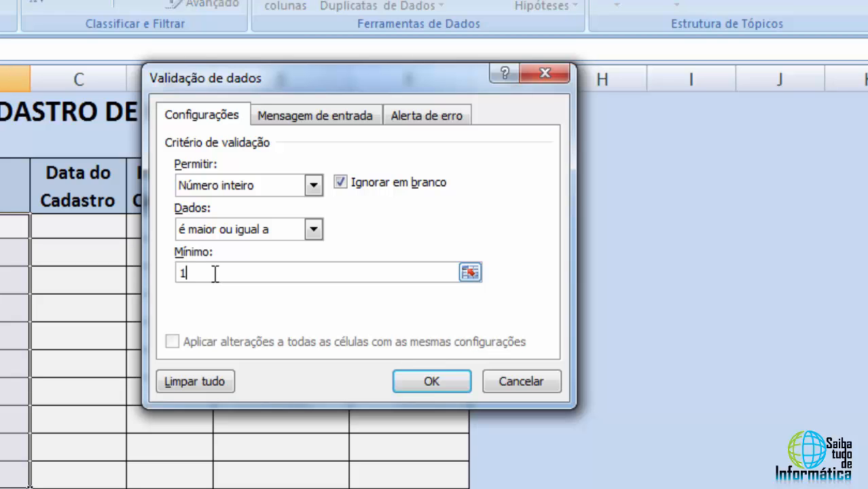
click(432, 382)
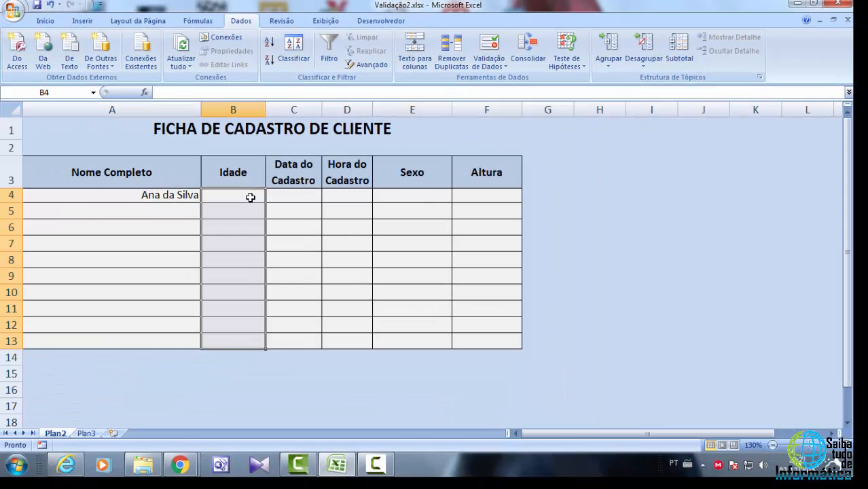
Test the age validation by entering 17 in cell B4
click(250, 197)
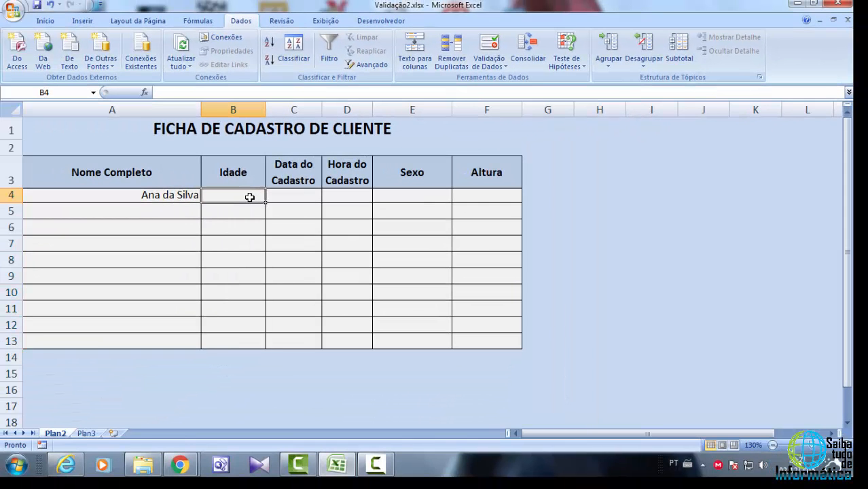
text(17)
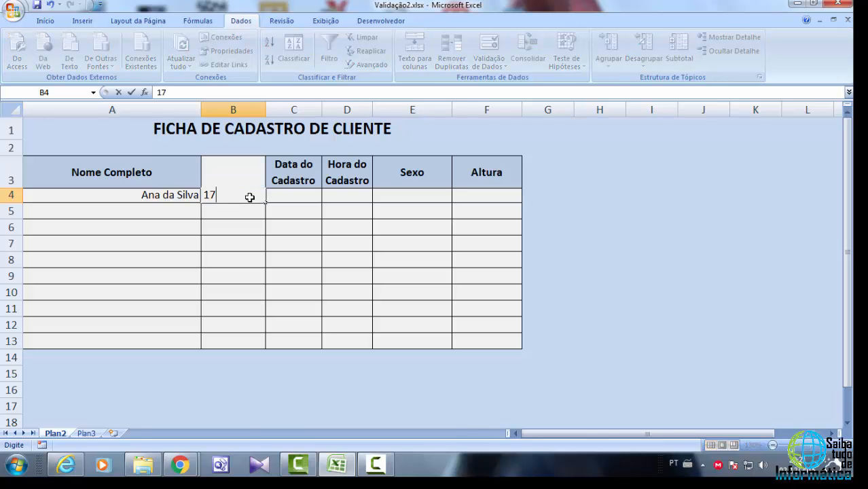
key(Return)
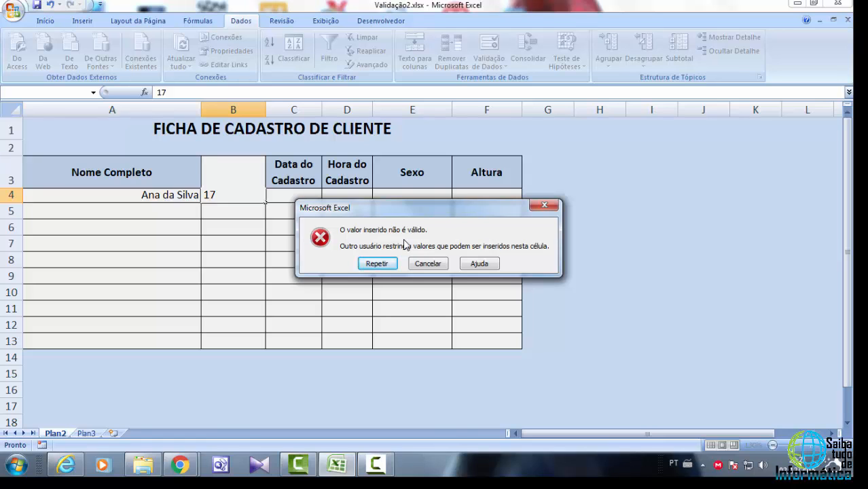
Give the Idade cells B4:B13 a stop error alert titled Maioridade with the message "A idade deverá ser superior a 18 anos"
click(429, 264)
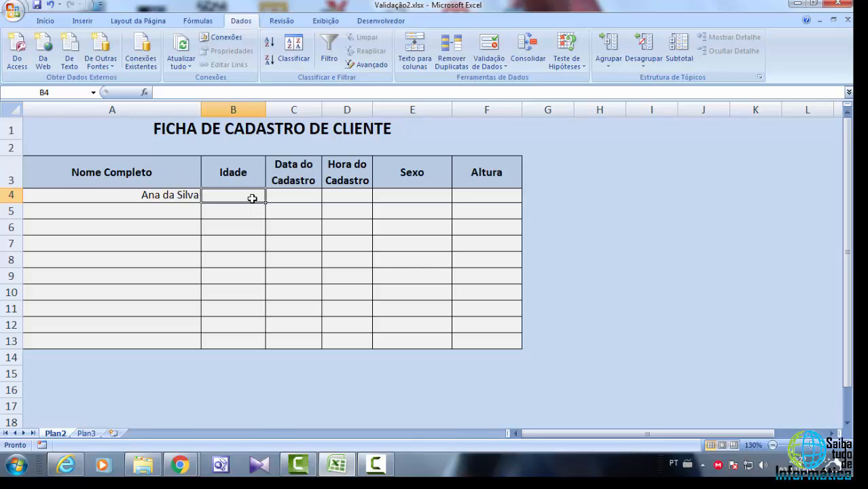
drag(252, 198, 238, 342)
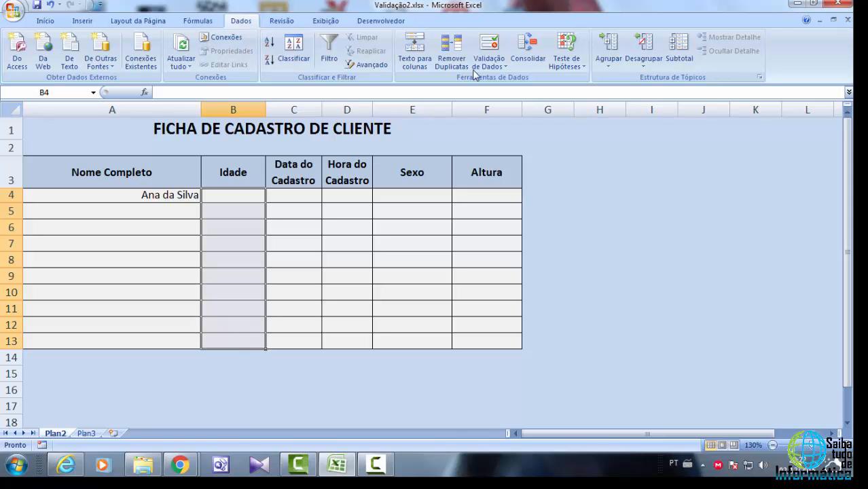
click(486, 65)
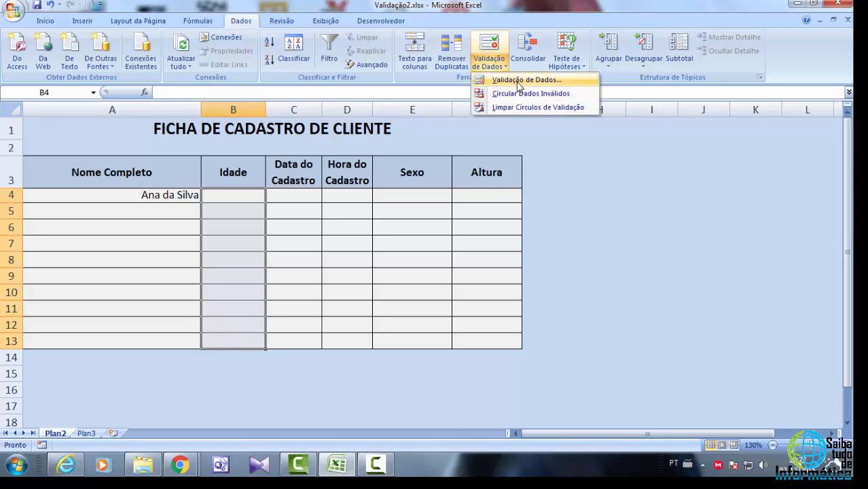
click(518, 81)
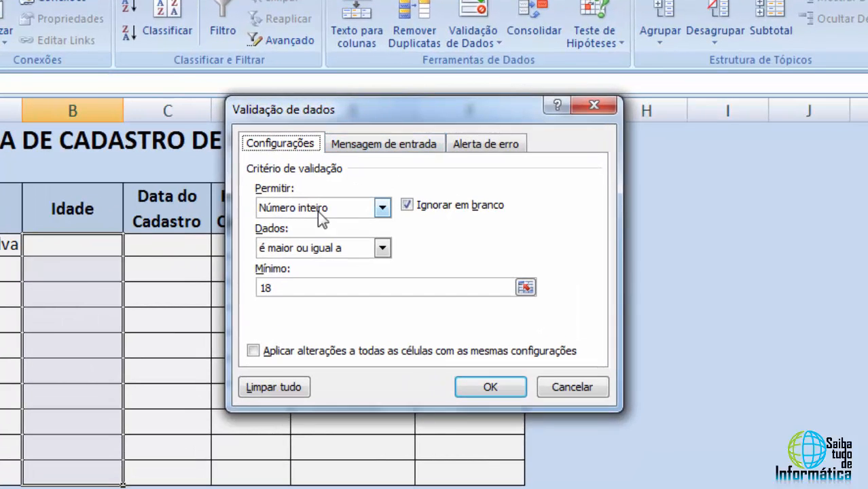
click(498, 144)
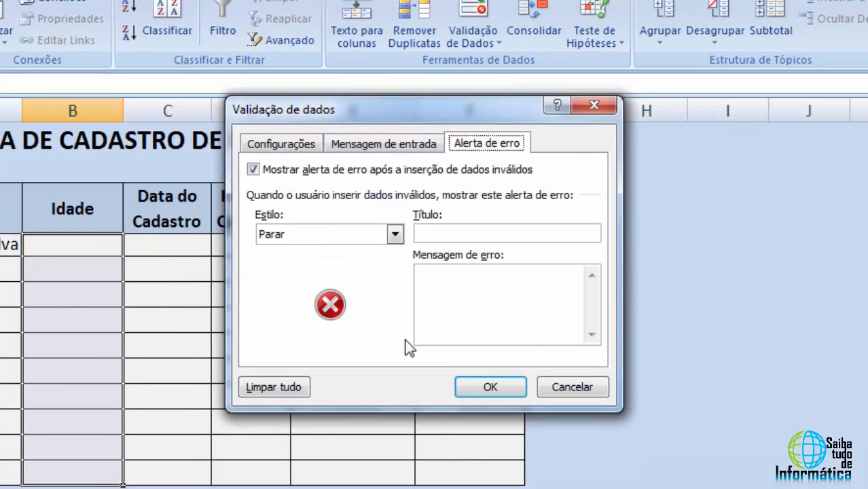
click(440, 285)
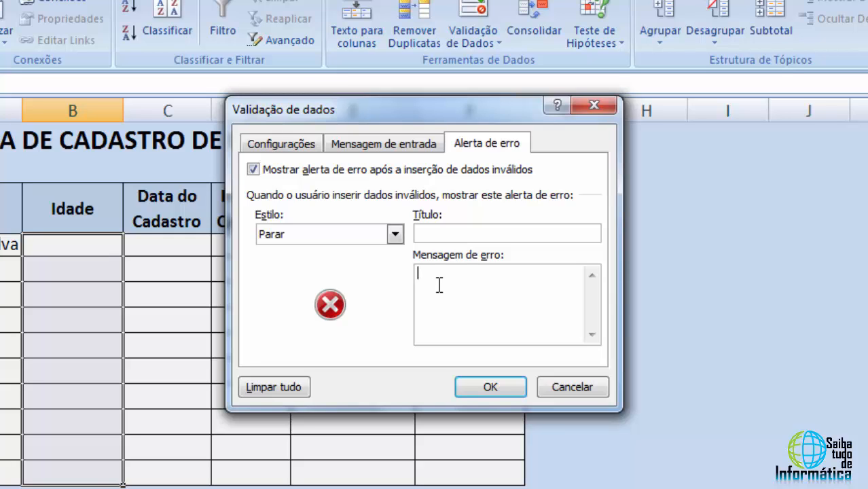
text(A idade de)
text(verá ser superior a)
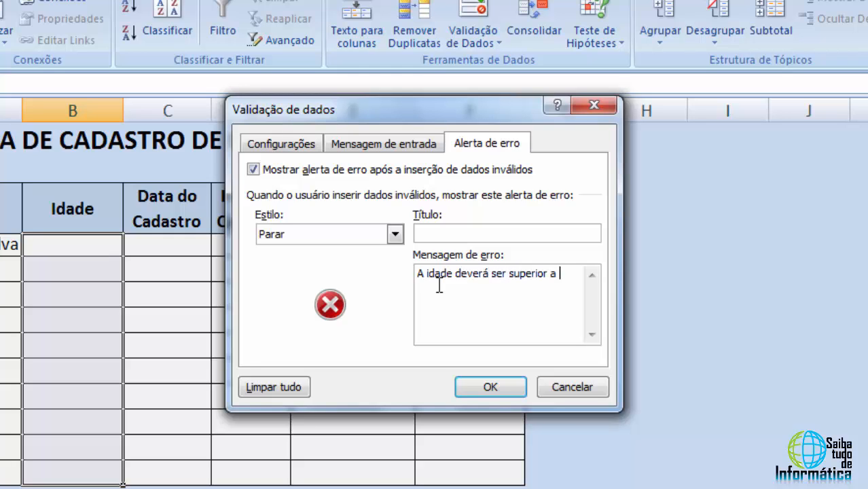
text( 18 anos)
click(459, 238)
text(Maioridade)
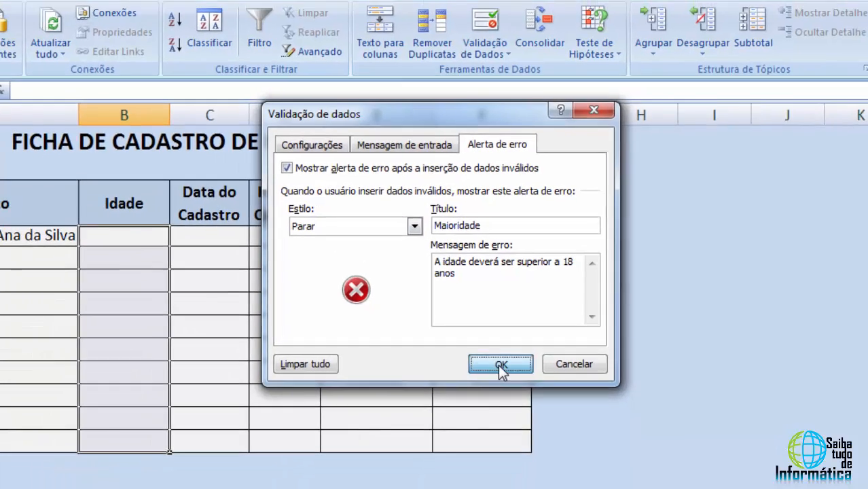
click(491, 387)
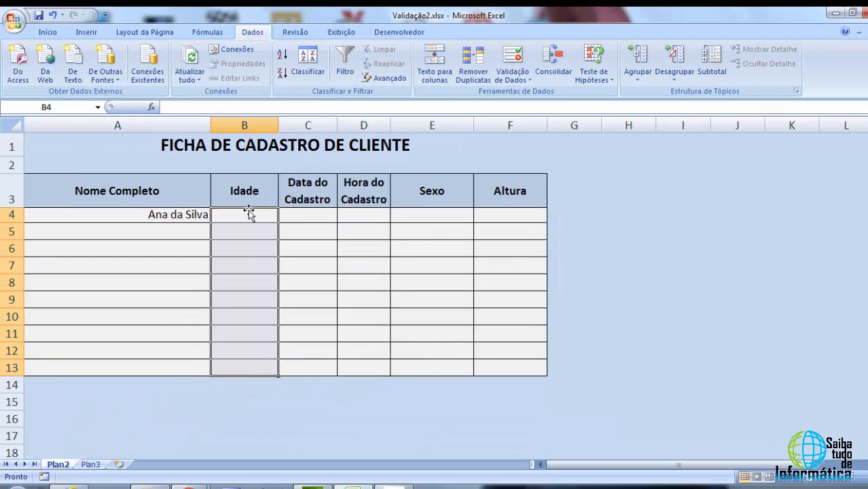
Test the age alert by entering 16 in cell B4 and cancelling the entry
click(212, 222)
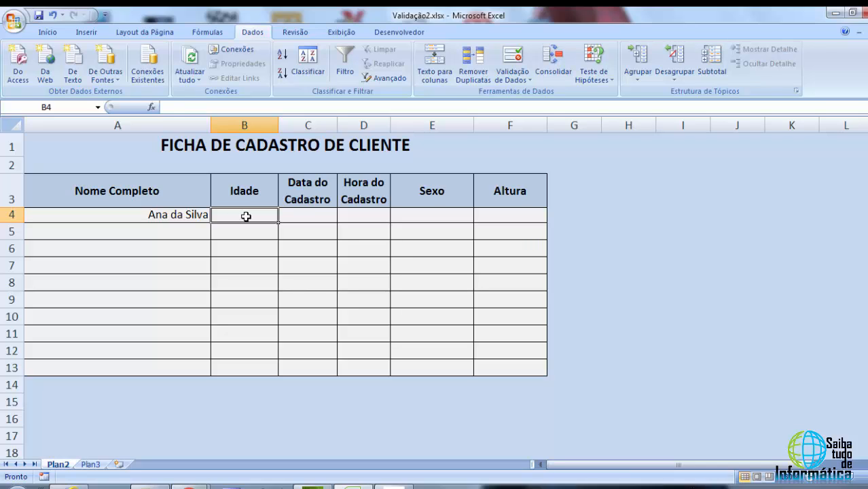
text(16)
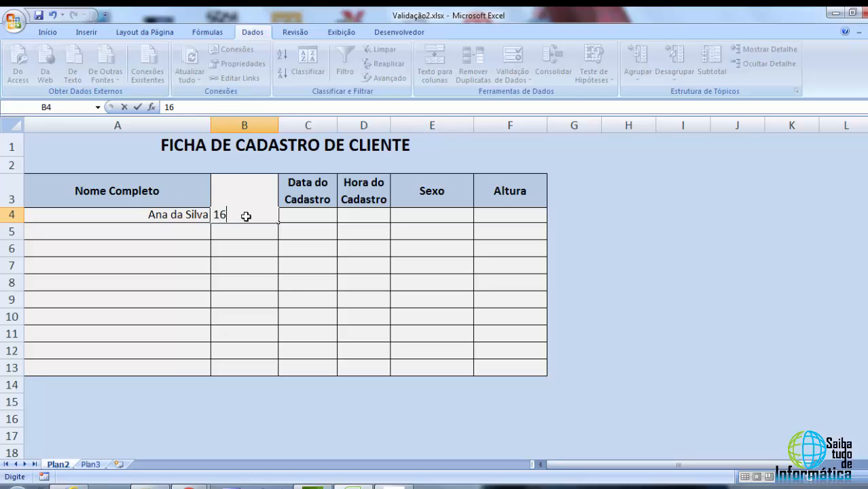
key(Return)
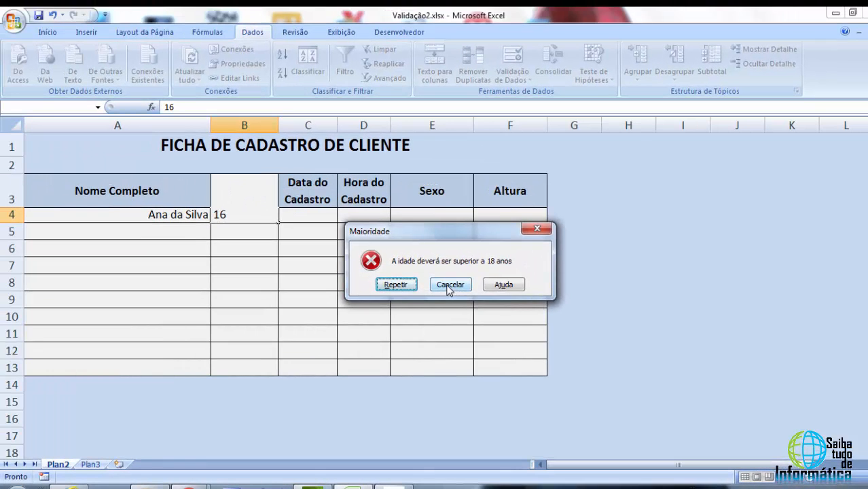
click(449, 286)
Add an input message to B4:B13 titled Maioridade with the text "A idade deverá ser Superior a 18 anos"
click(267, 249)
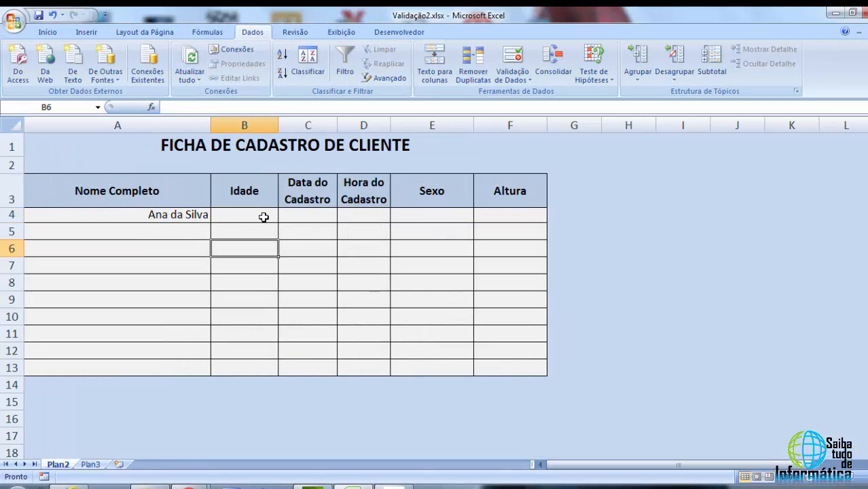
drag(264, 216, 241, 365)
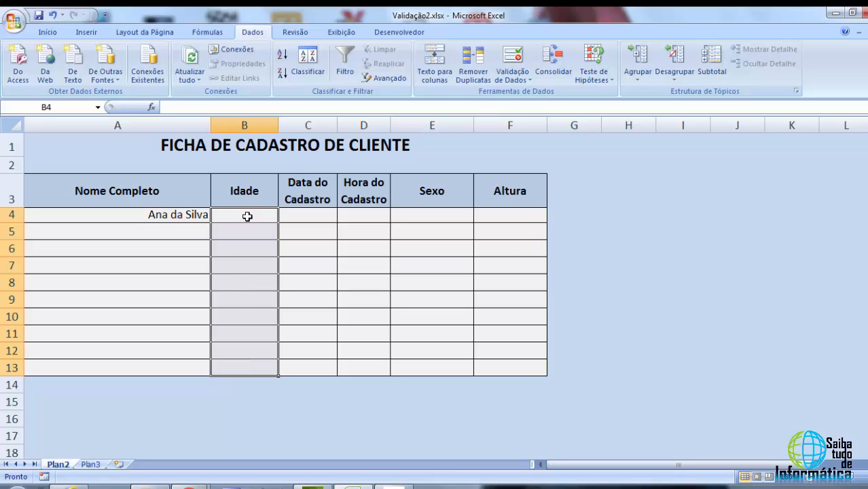
drag(246, 216, 253, 367)
click(521, 76)
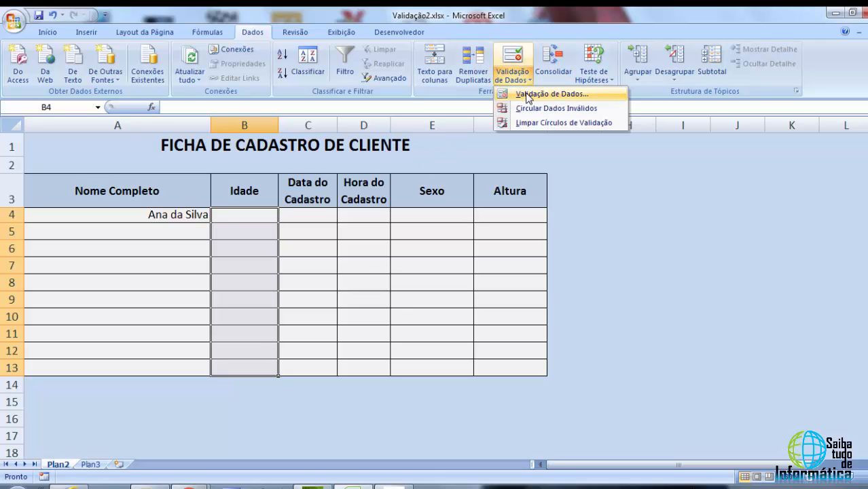
click(527, 92)
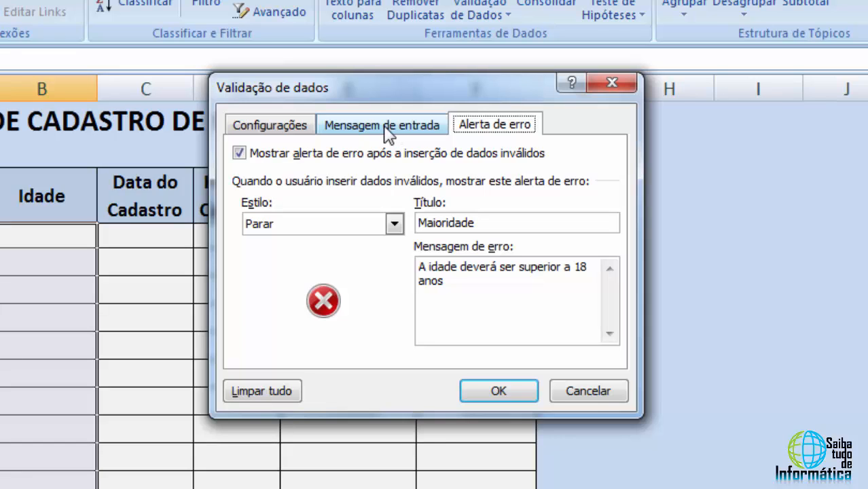
click(388, 130)
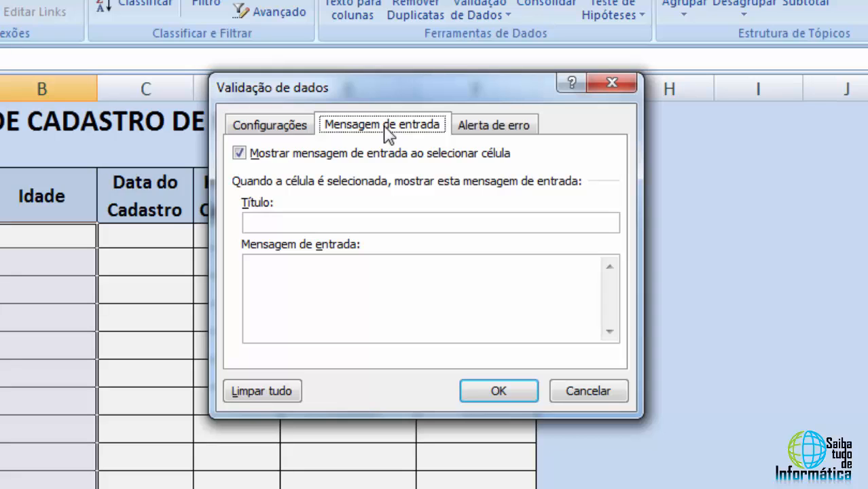
click(275, 282)
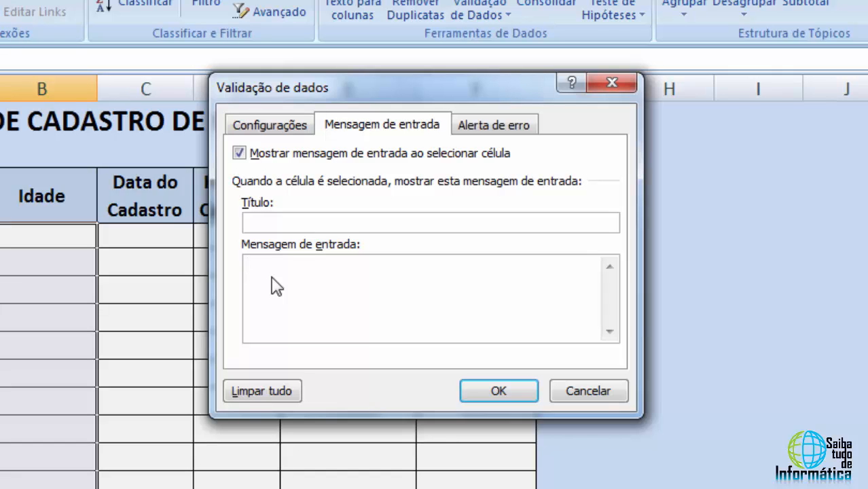
text(A idade deverá ser)
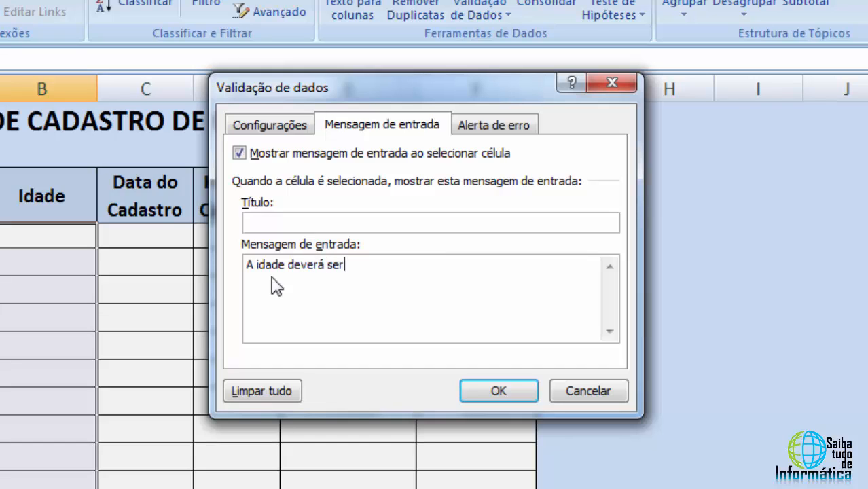
text( Superior a )
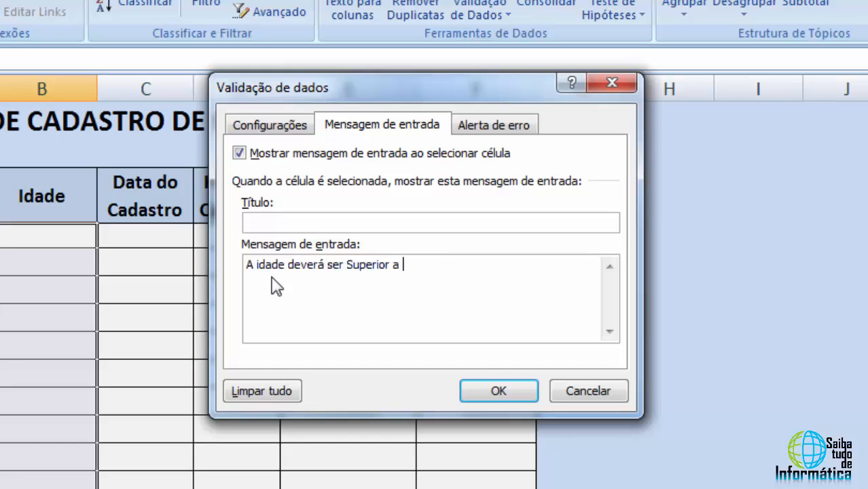
text(18 anos)
text(Maioridade)
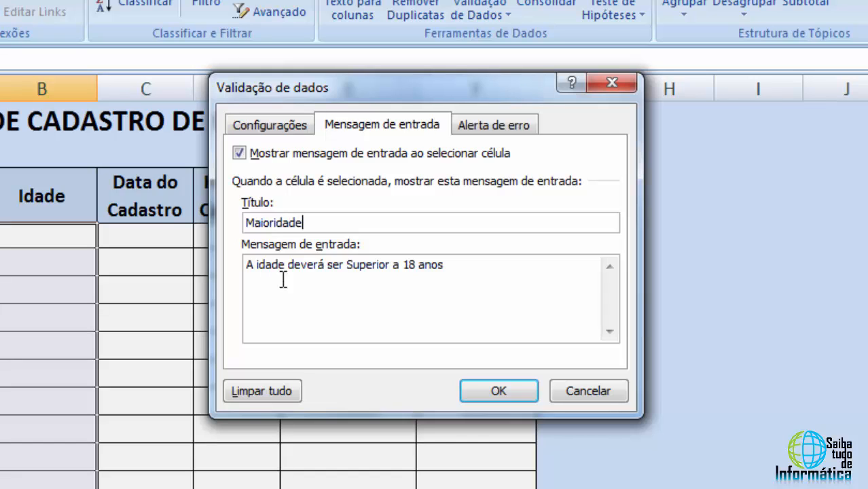
click(322, 284)
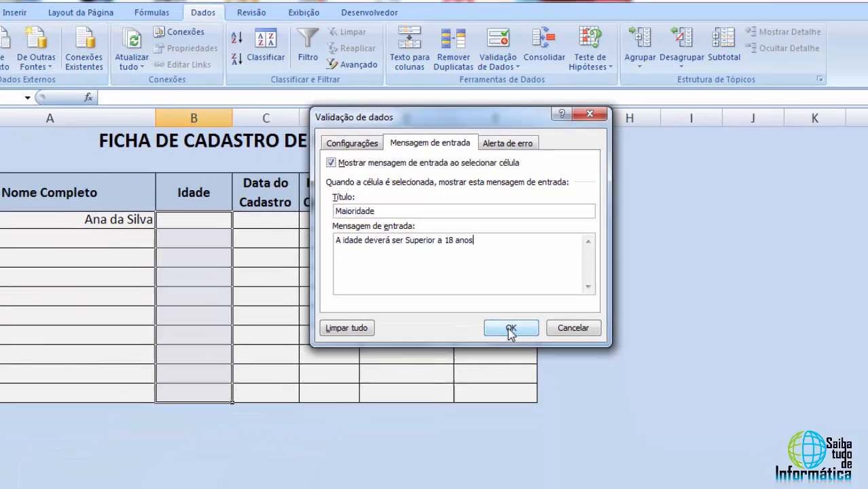
click(501, 370)
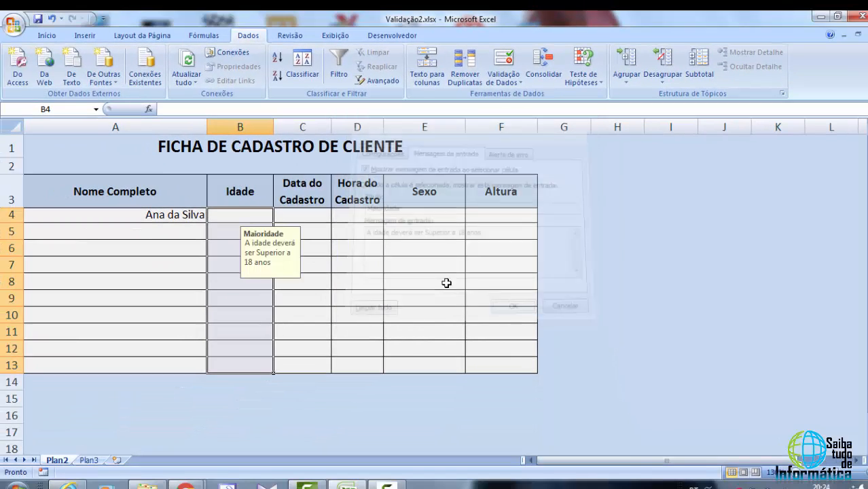
Select each Idade cell from B4 to B13 in turn to check the input message
click(311, 217)
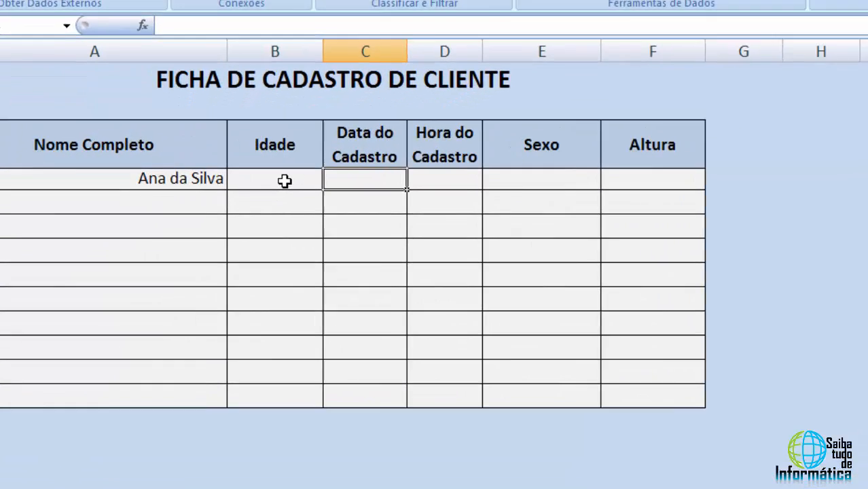
click(254, 216)
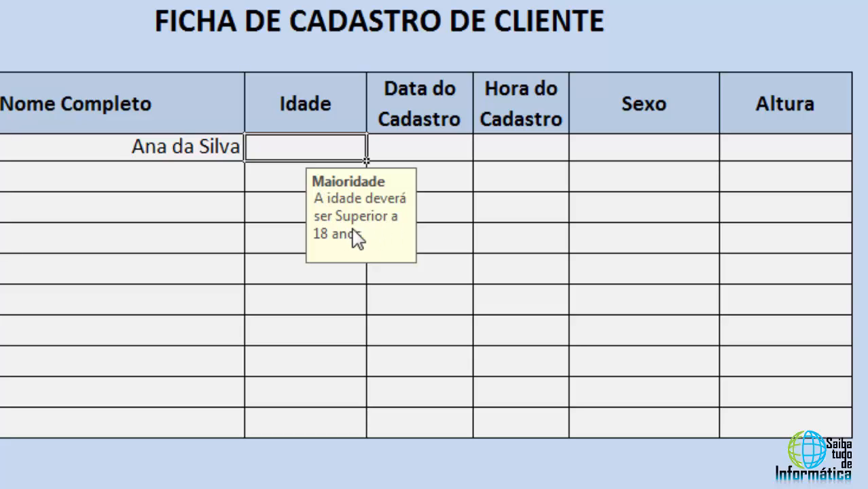
click(275, 178)
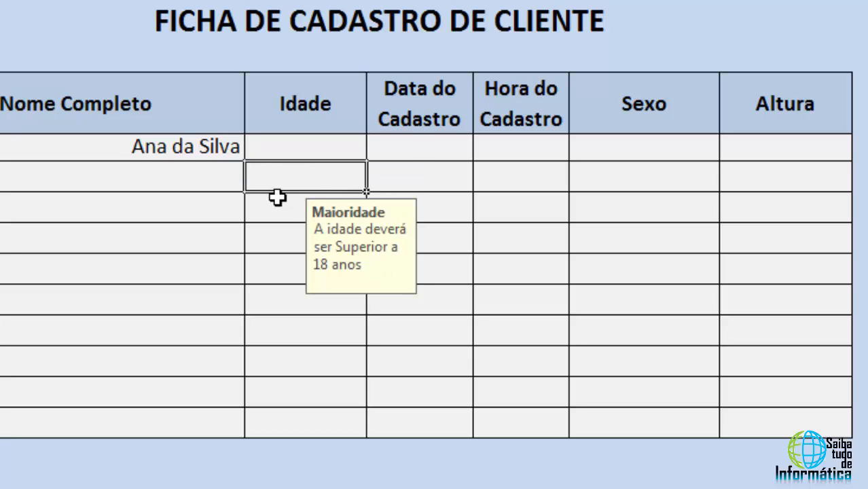
click(276, 209)
click(280, 241)
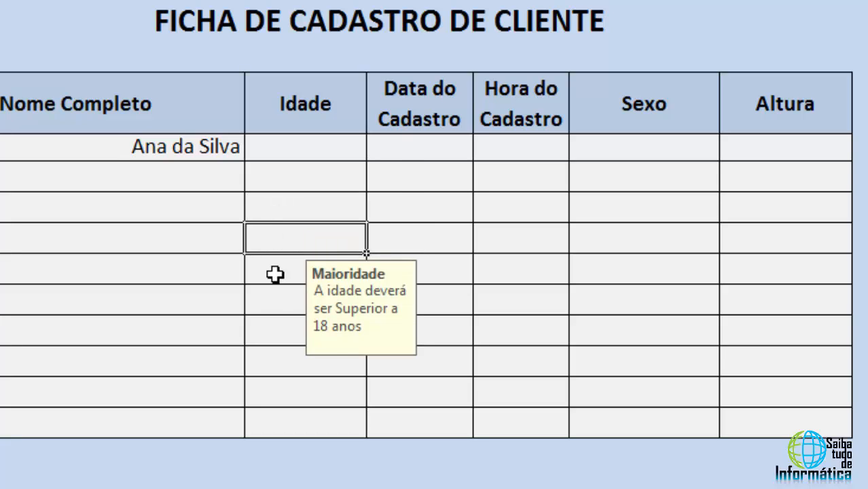
click(274, 273)
click(272, 299)
click(273, 333)
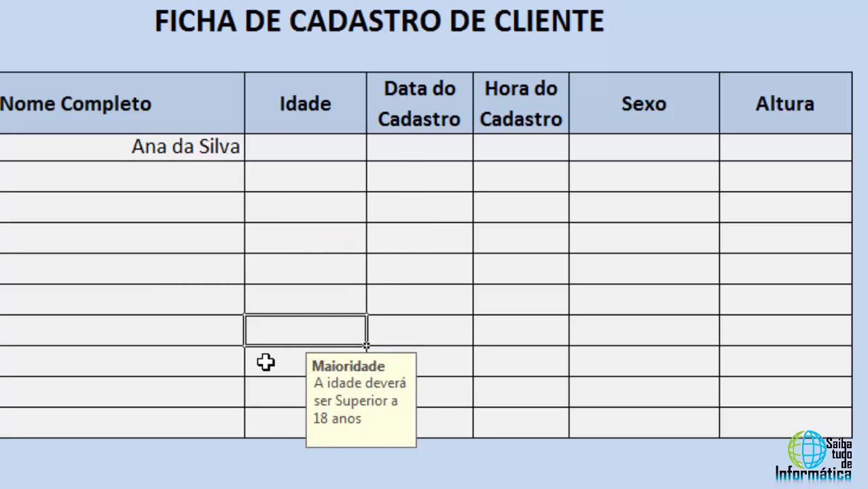
click(267, 362)
click(270, 394)
click(276, 421)
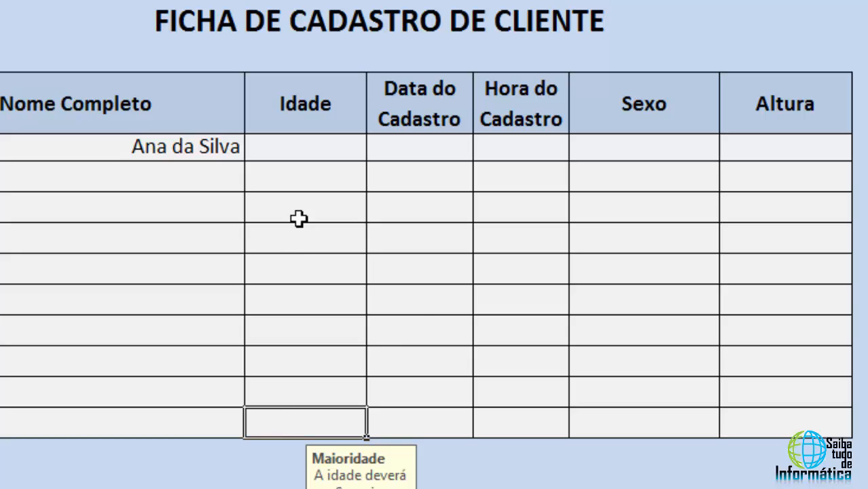
click(299, 195)
click(301, 177)
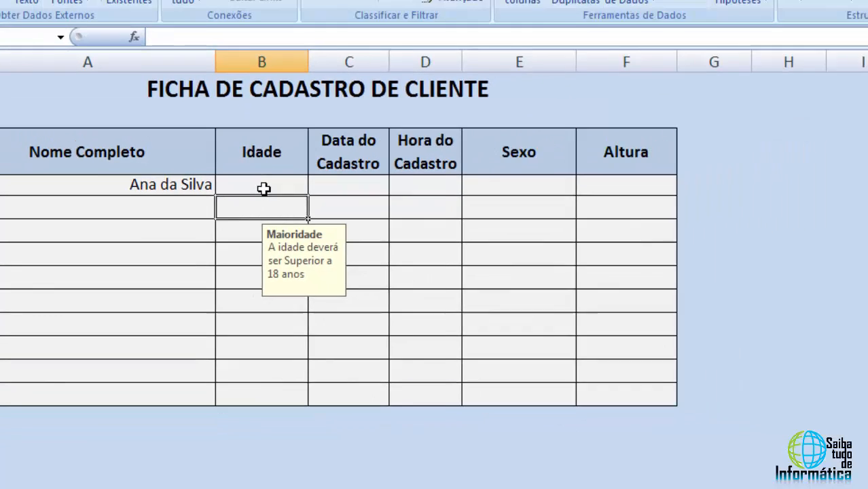
click(306, 154)
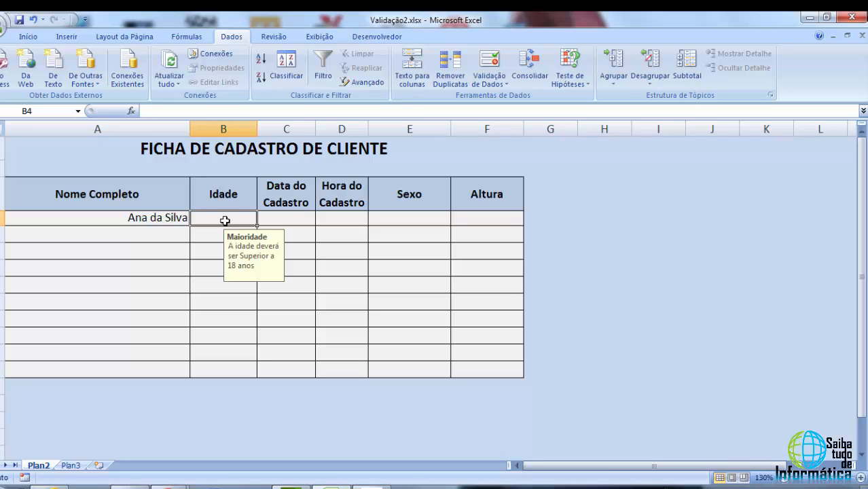
Test the age validation again by entering 17 in cell B4 and cancelling the entry
text(17)
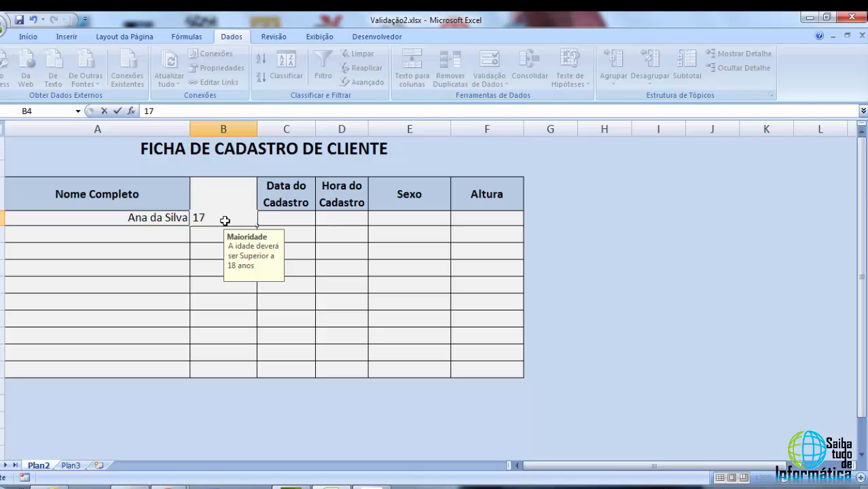
key(Return)
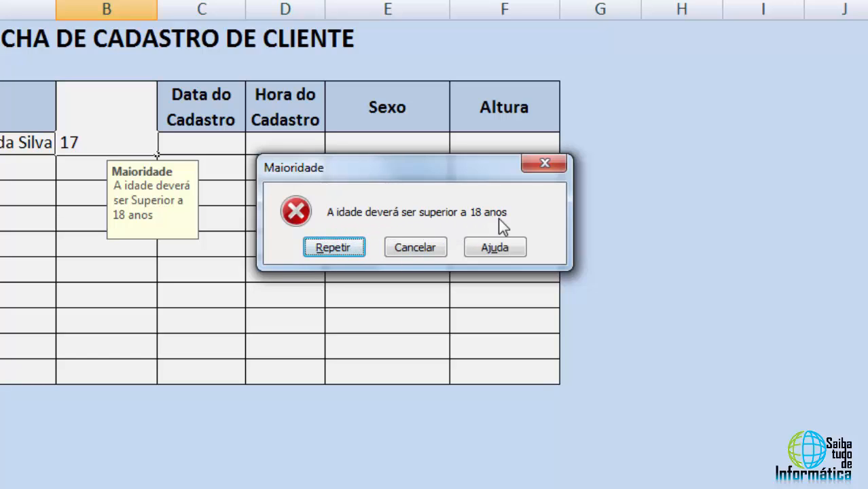
click(416, 247)
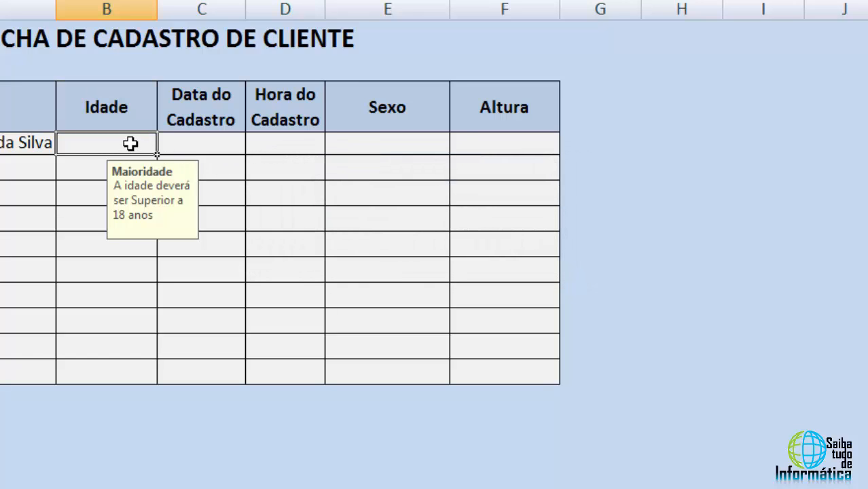
Enter the ages 18 in cell B4 and 19 in cell B5
text(18)
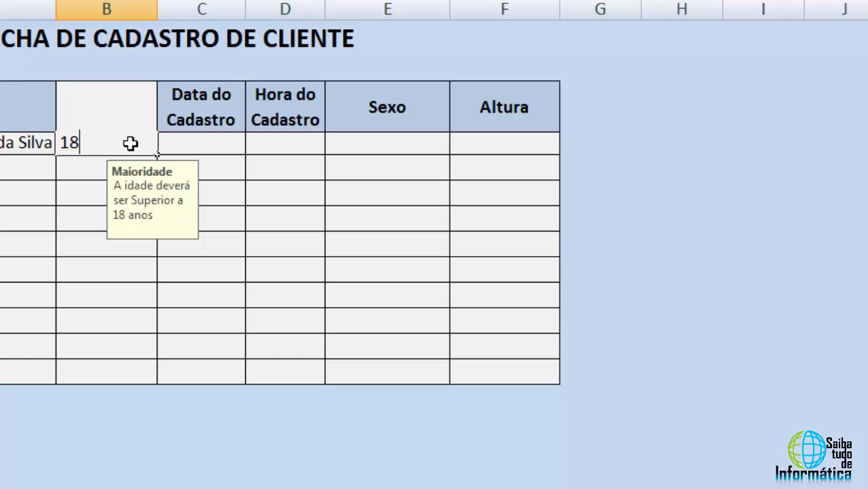
key(Return)
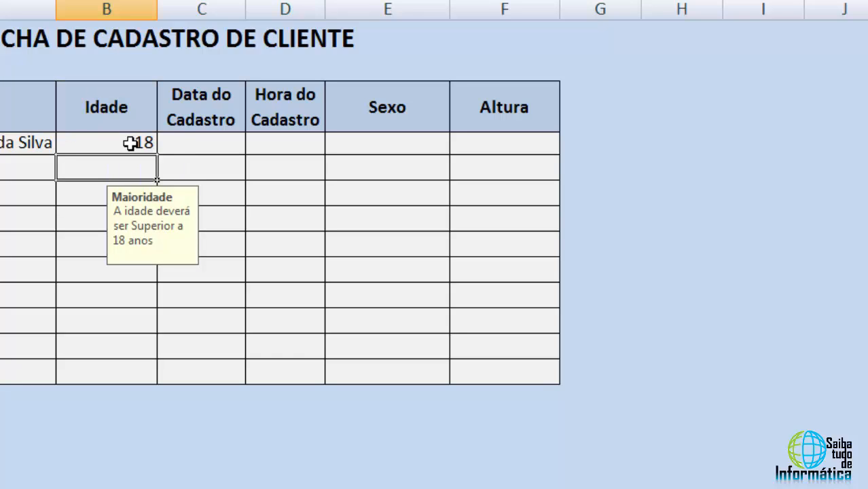
click(129, 143)
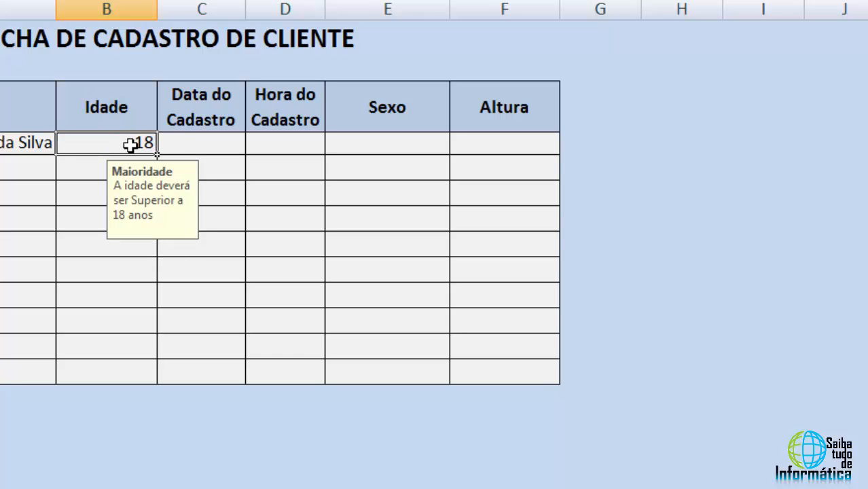
click(82, 169)
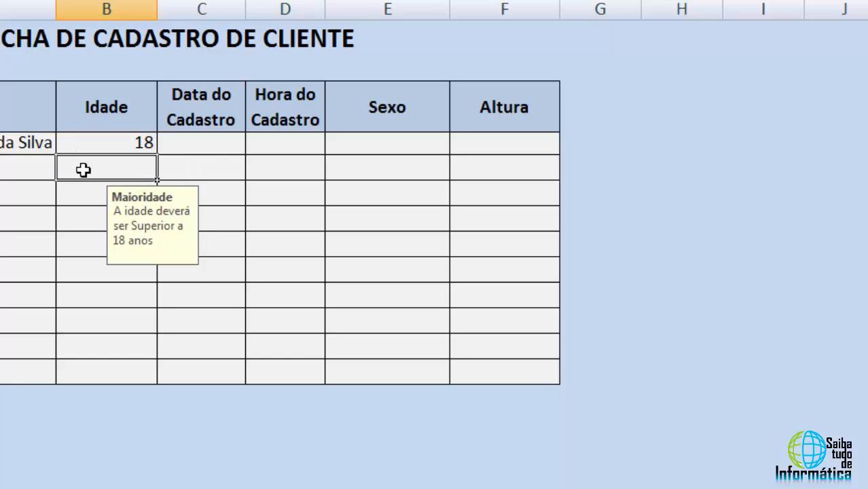
text(19)
key(Return)
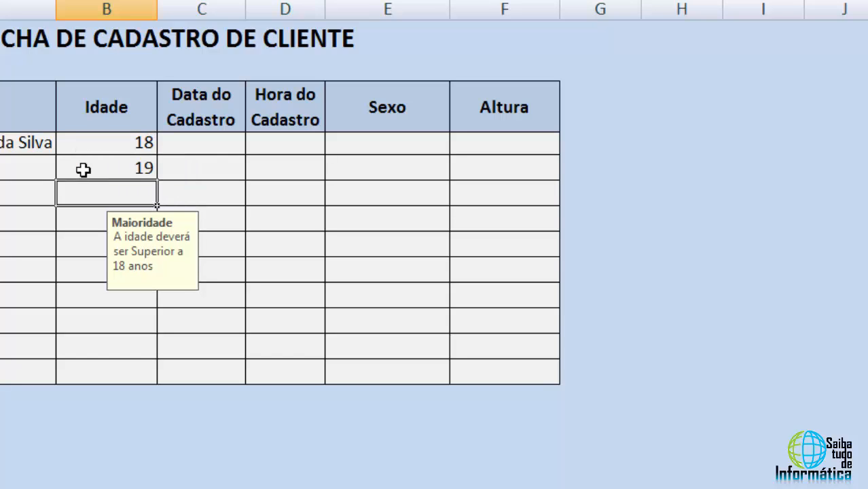
Select several Idade cells in turn to check the input message
click(119, 168)
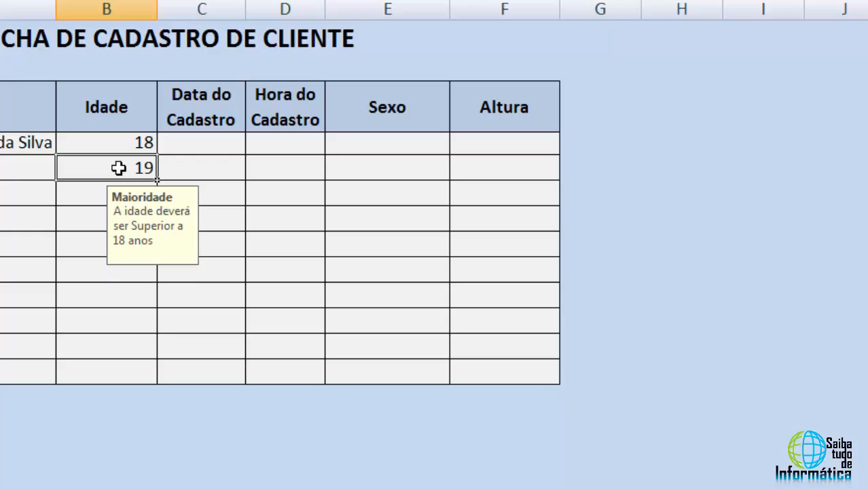
click(87, 184)
click(91, 168)
click(103, 144)
click(101, 168)
click(101, 227)
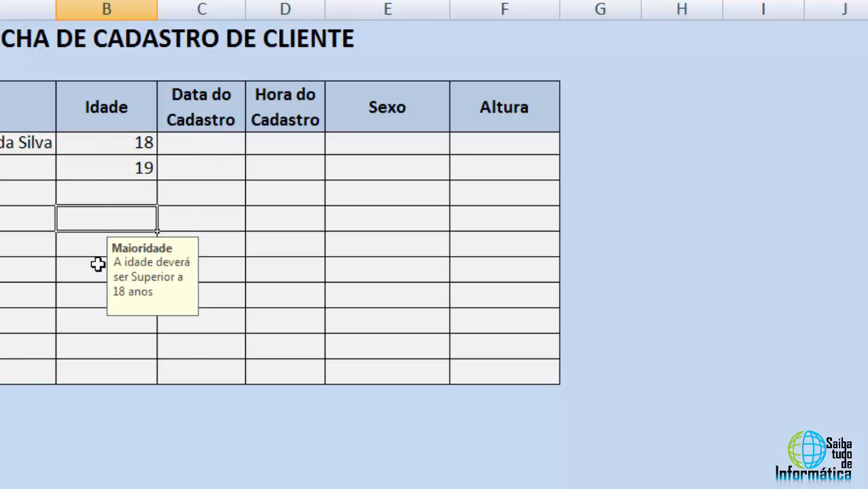
click(98, 263)
Test the age validation by entering ads in cell B8 and cancelling the entry
click(99, 239)
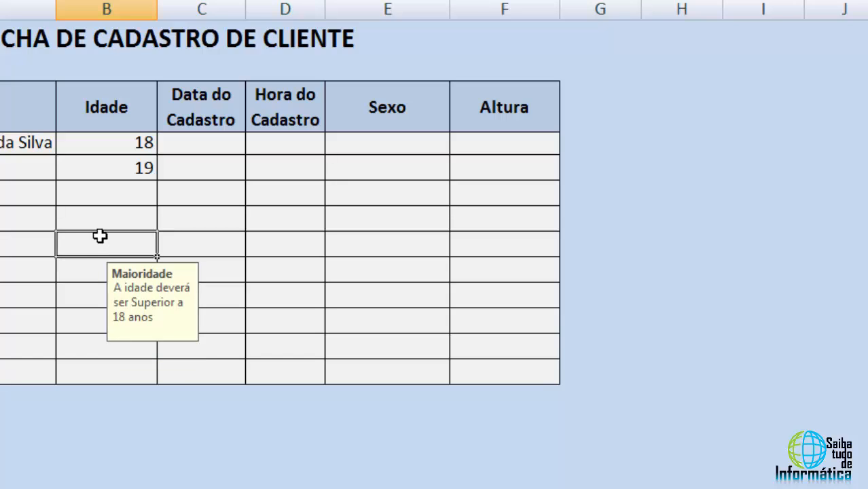
text(ads)
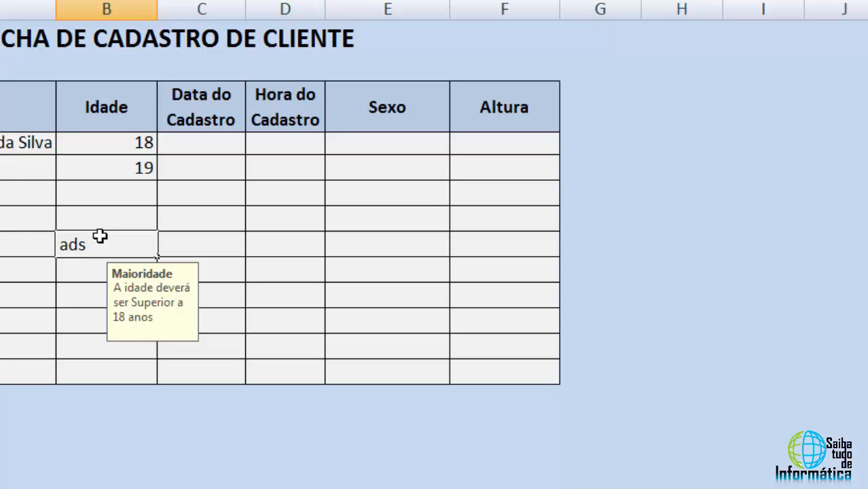
key(Return)
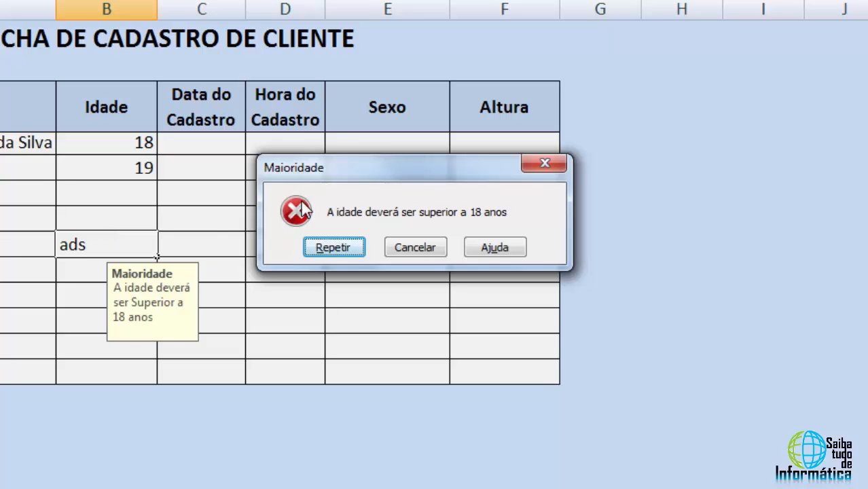
click(414, 245)
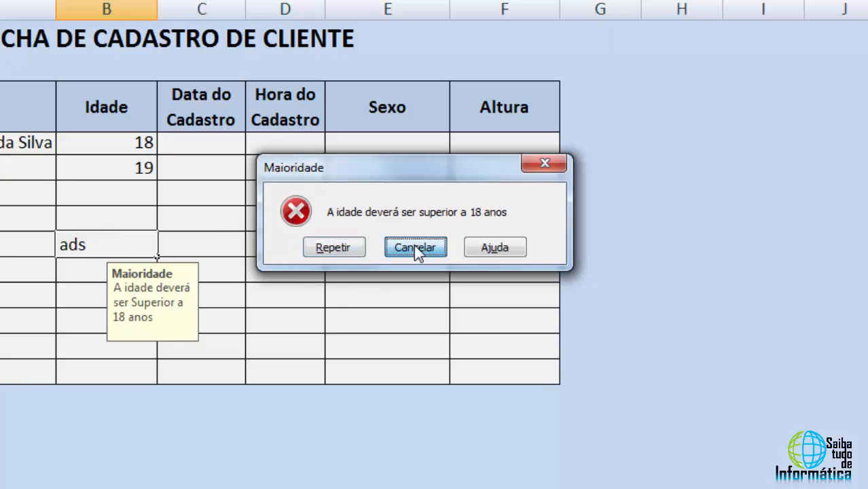
click(139, 139)
drag(140, 164, 122, 363)
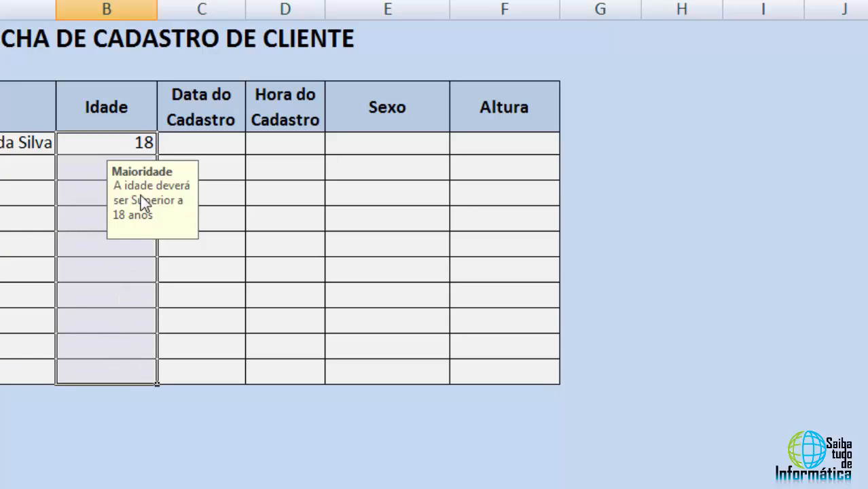
click(226, 211)
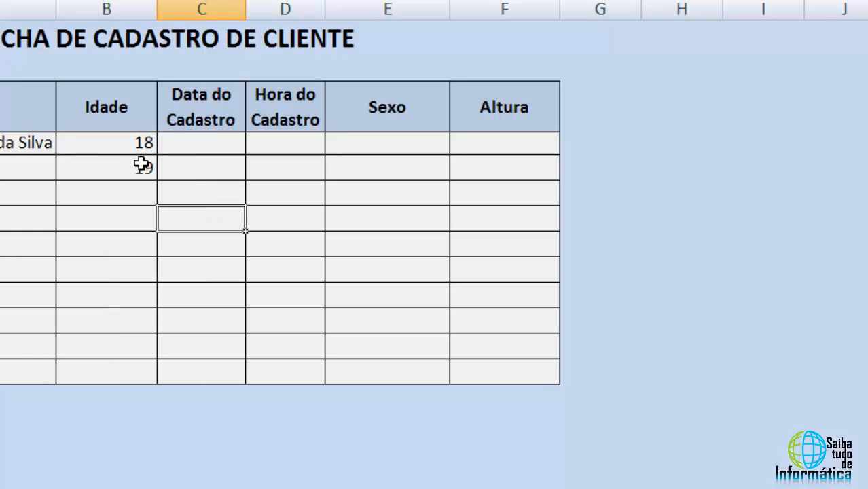
click(139, 191)
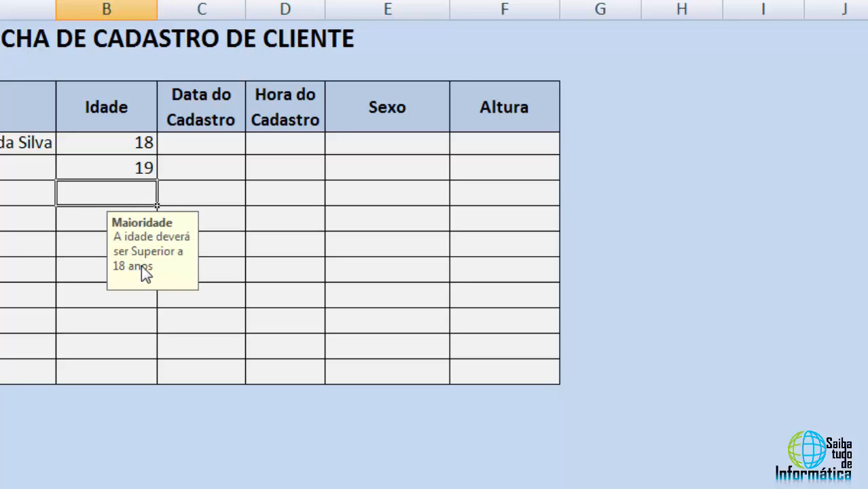
click(188, 197)
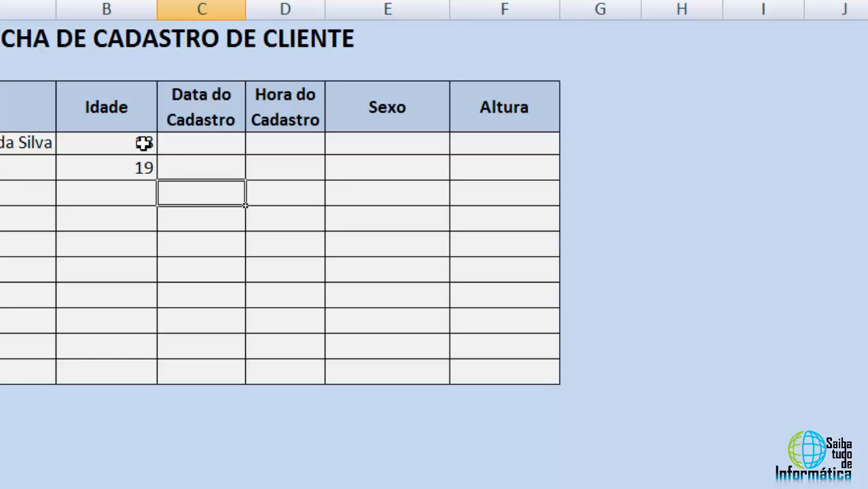
click(197, 150)
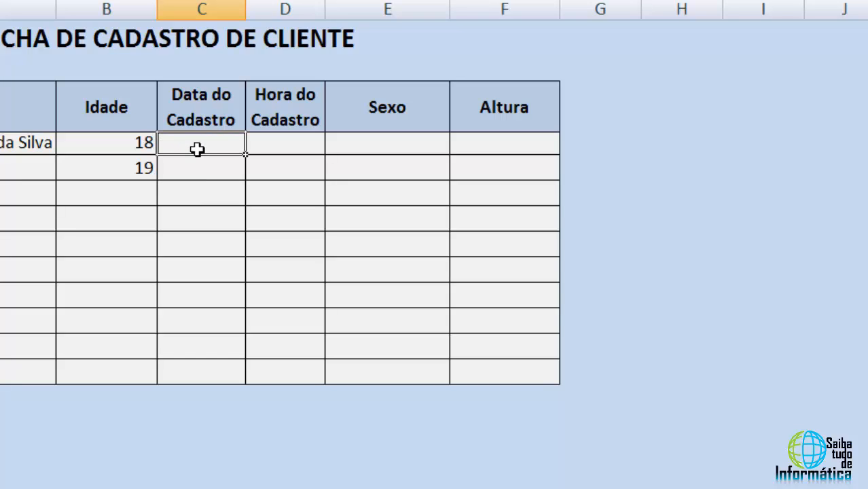
click(201, 161)
Add date validation to Data do Cadastro cells C4:C13 allowing dates greater than or equal to 02/12/2015
drag(211, 142, 197, 369)
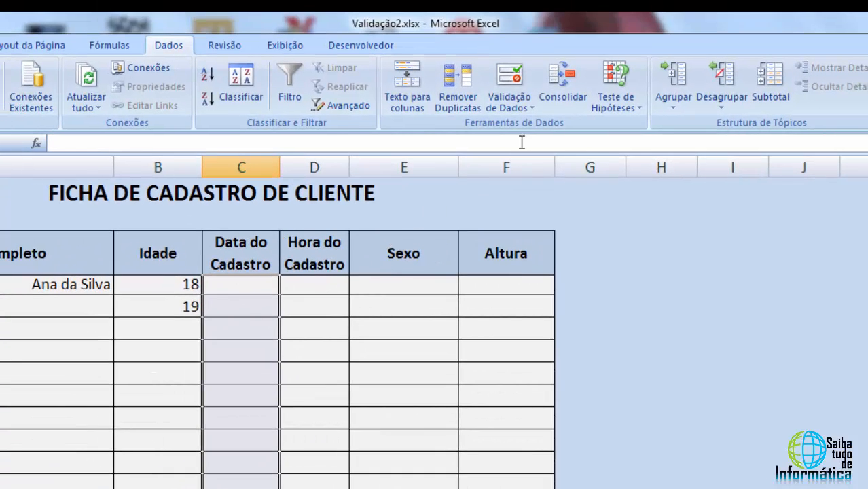
click(513, 103)
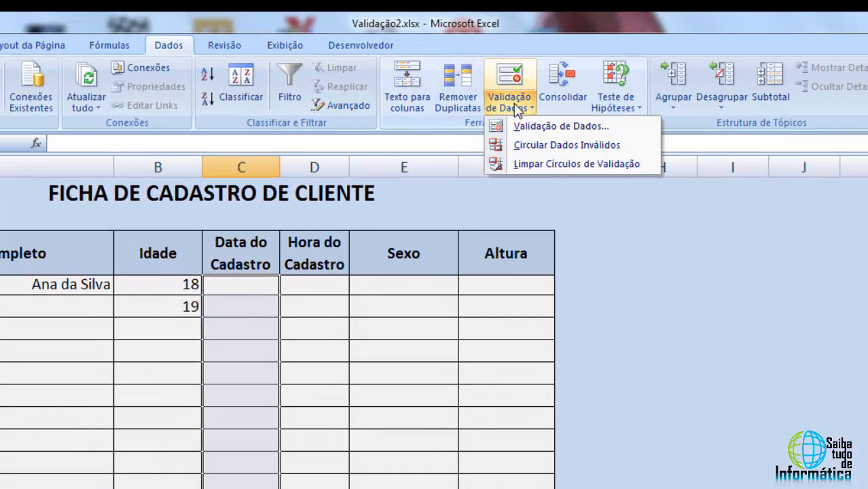
click(542, 127)
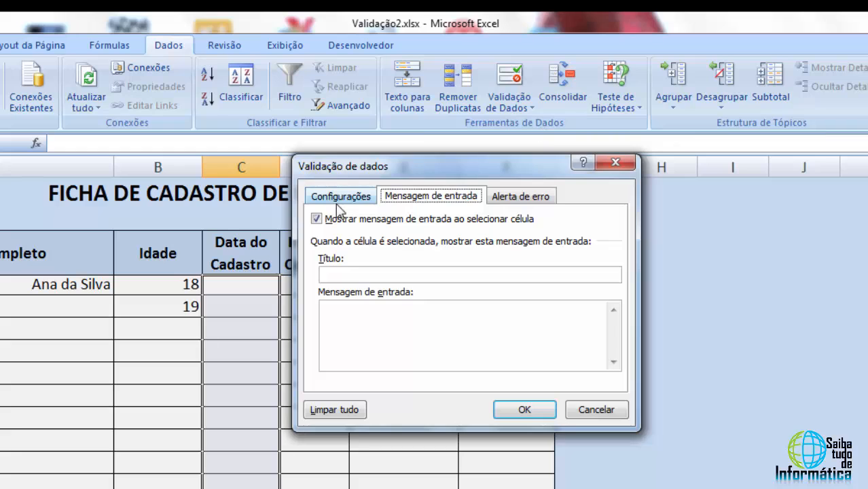
click(338, 203)
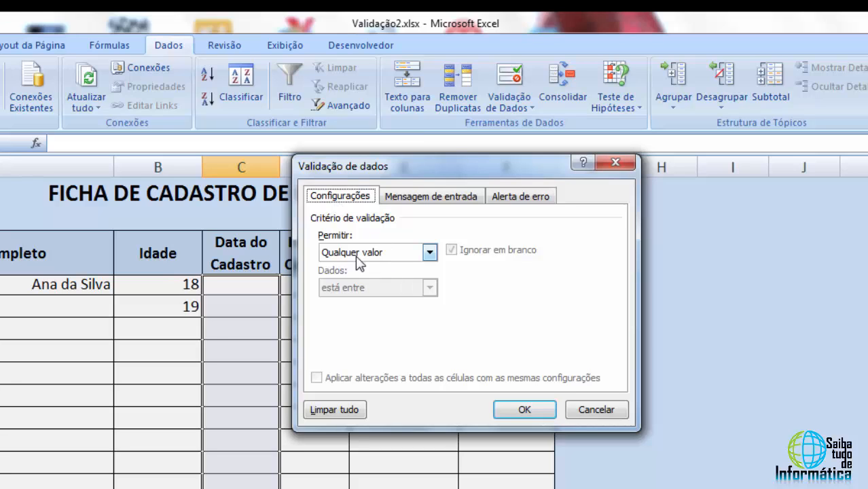
click(378, 252)
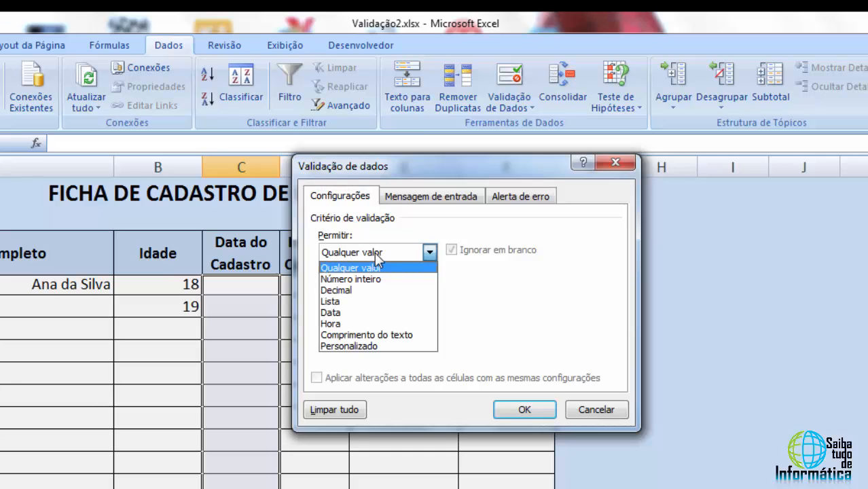
click(336, 314)
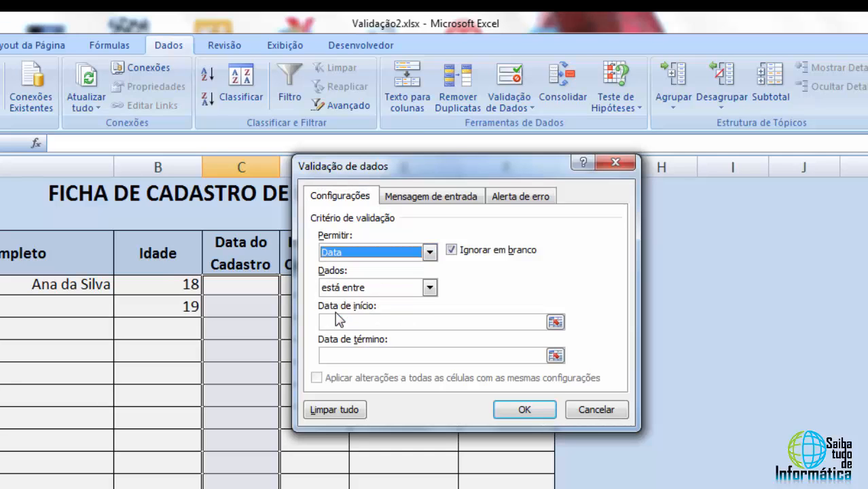
click(365, 292)
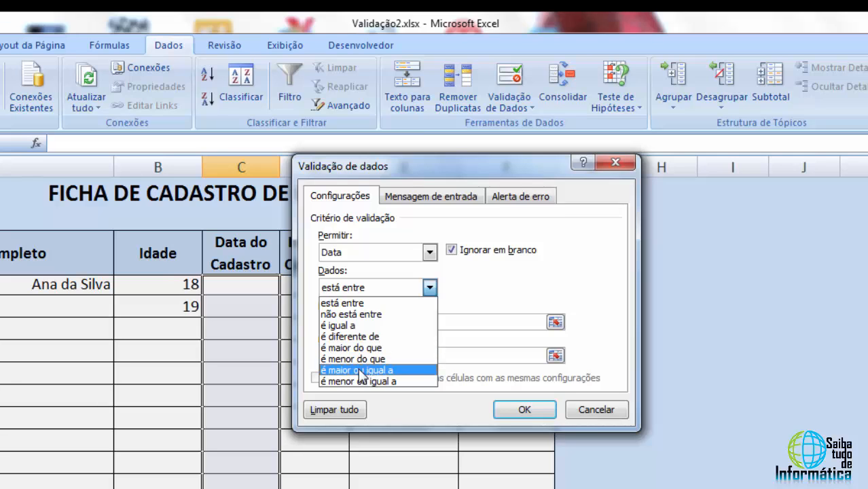
click(360, 370)
click(367, 321)
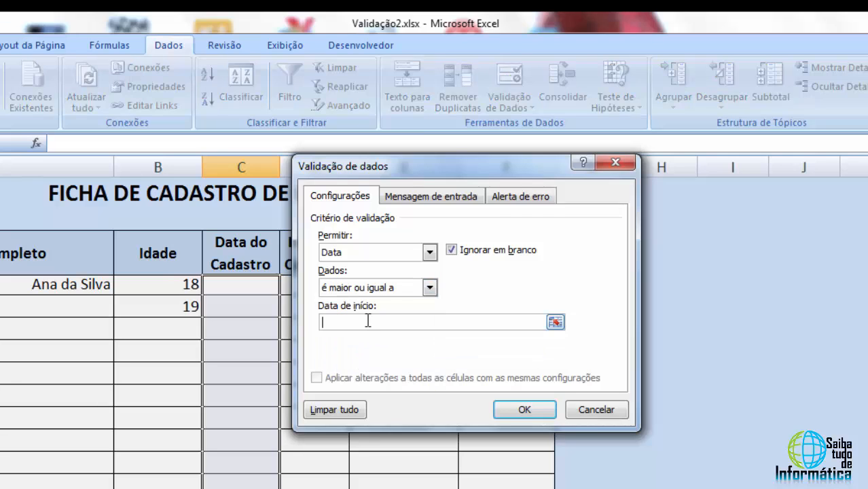
text(02/12/2015)
Enter the error alert message "Só será aceito cadastros feitos após o dia 02/12/2015" for the date cells
click(520, 201)
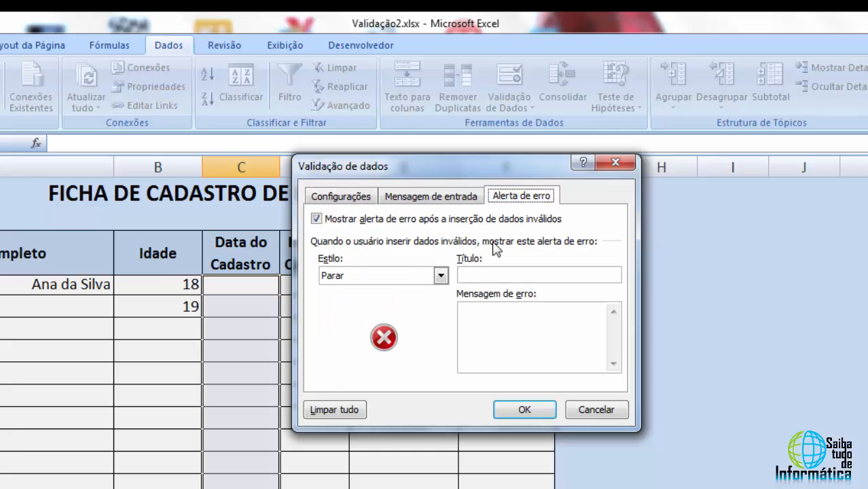
click(480, 325)
text(S)
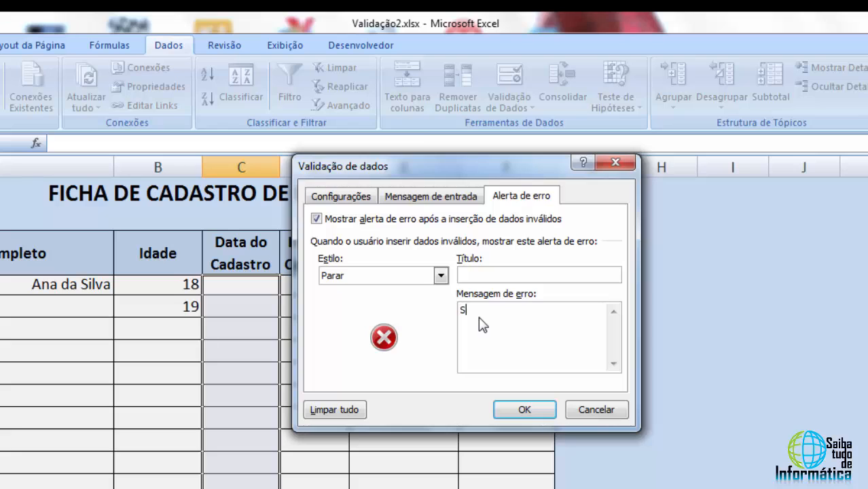
text(ó será aceito cadastros feito)
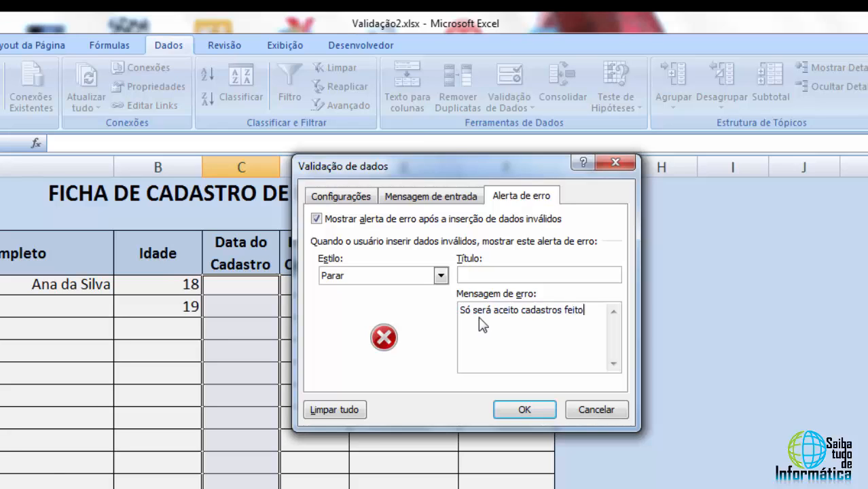
text(s após o dia 02/12/2015)
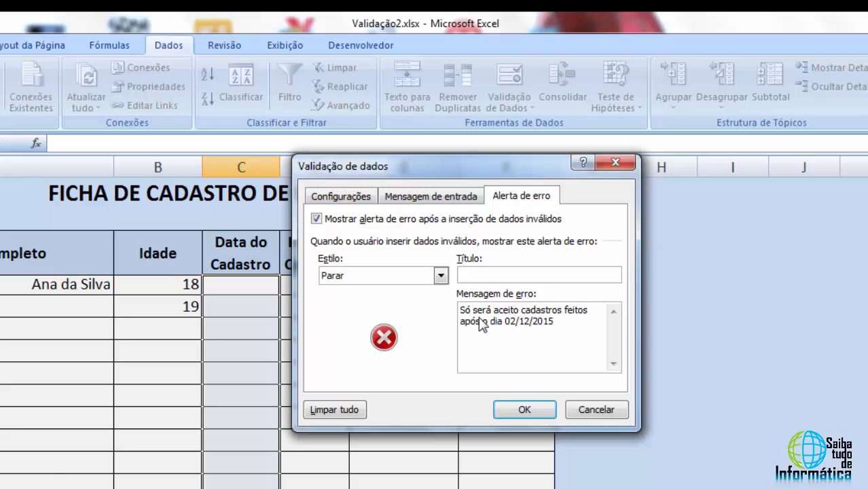
Title the date error alert Erro data and apply the validation
click(531, 278)
text(Erro data)
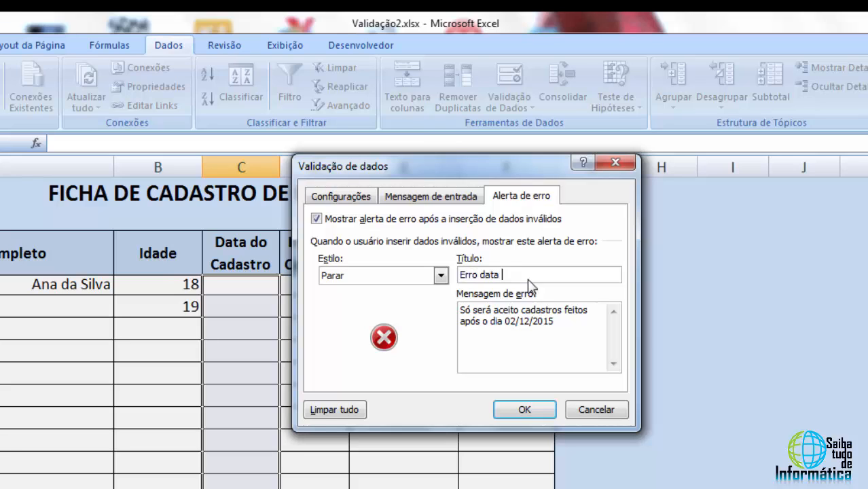
click(525, 410)
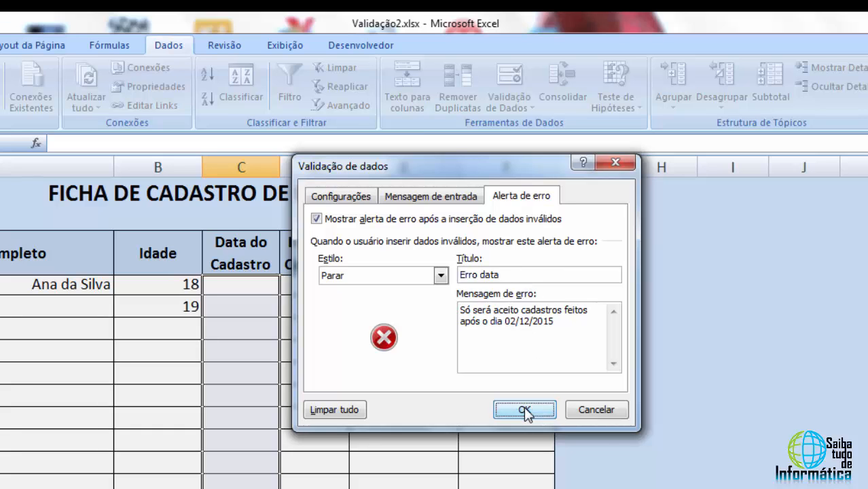
Test the date validation by entering 01/12/2015 in cell C4 and cancelling the entry
click(244, 284)
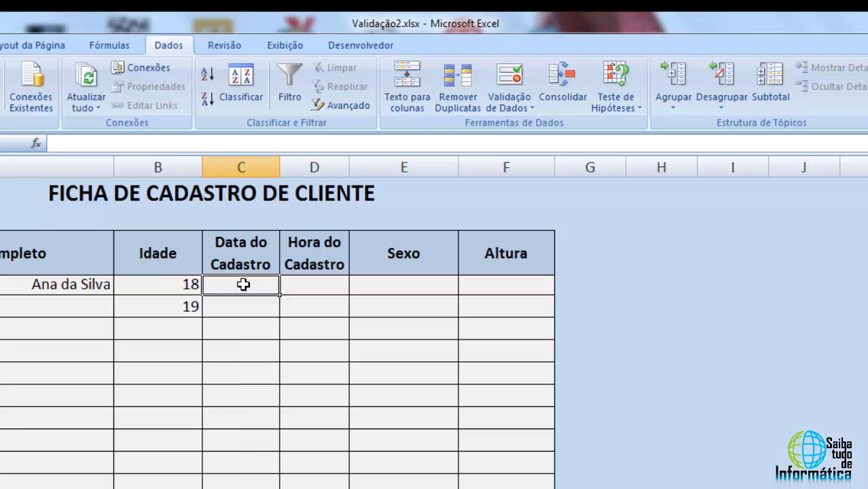
text(01/)
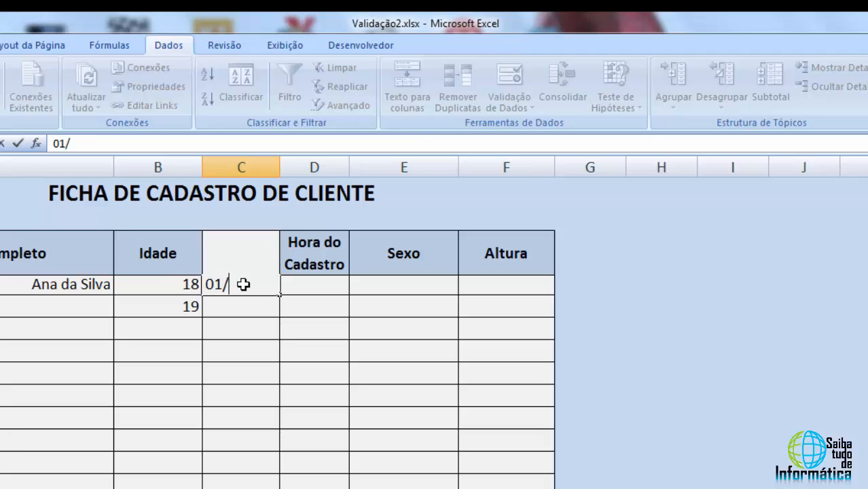
text(12/2015)
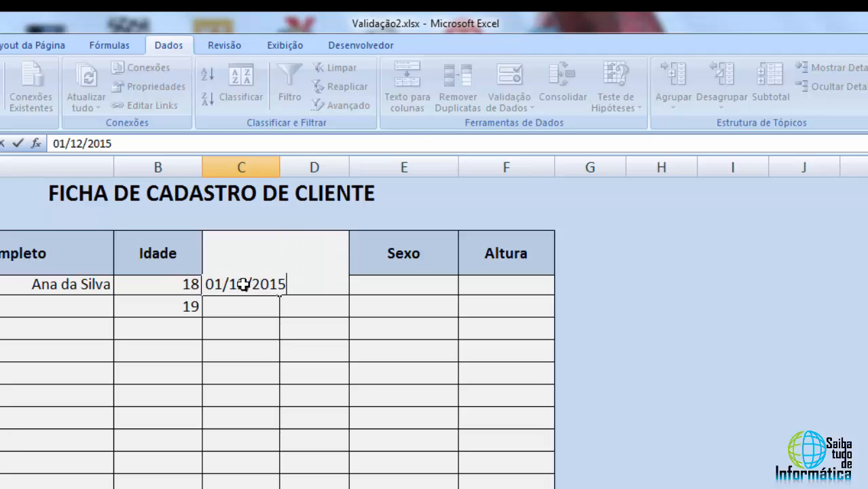
key(Return)
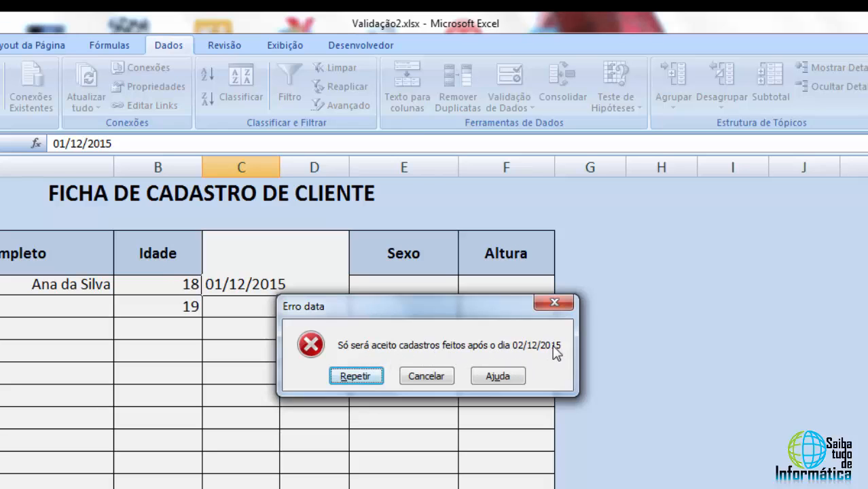
click(437, 376)
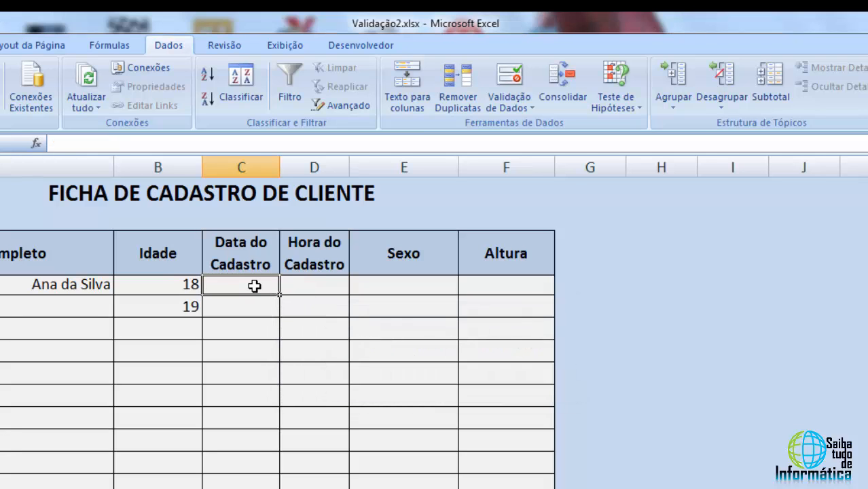
Enter the registration date 04/12/2015 in cell C4 and widen column C to fit it
text(04/)
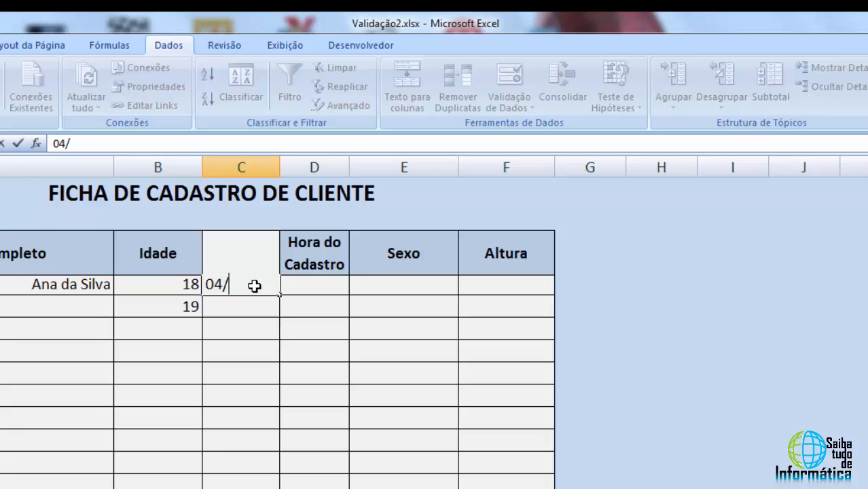
text(12/2015)
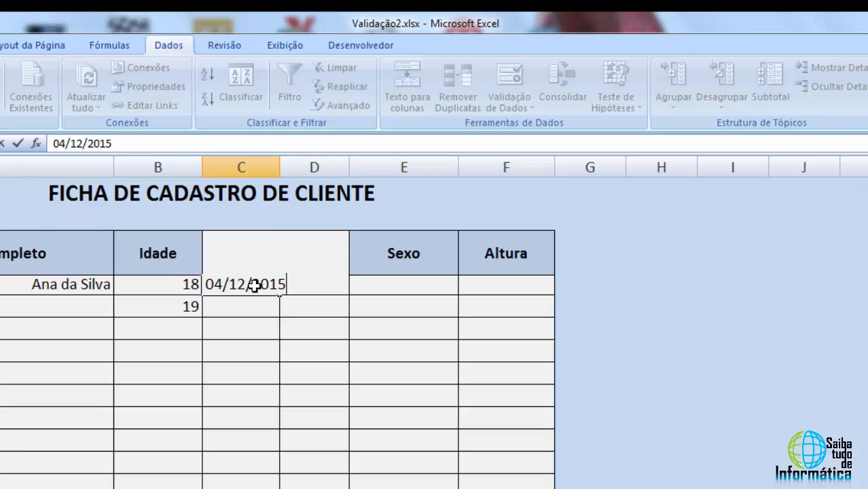
key(Return)
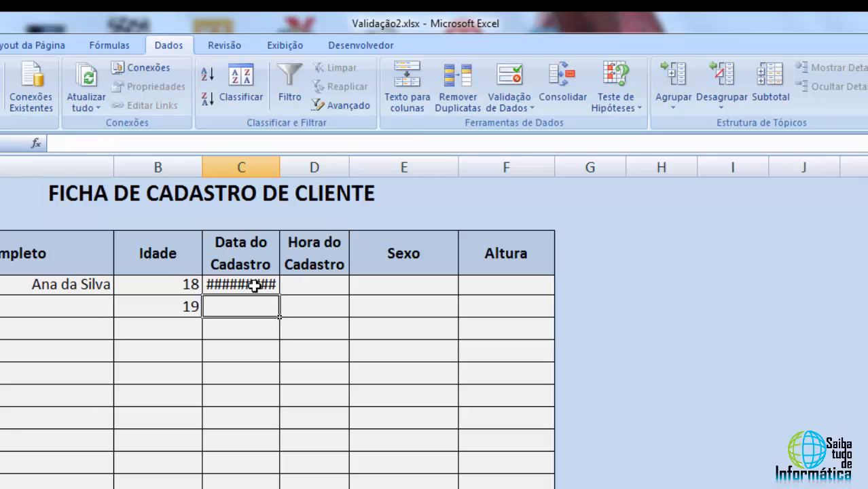
drag(280, 169, 300, 171)
click(300, 170)
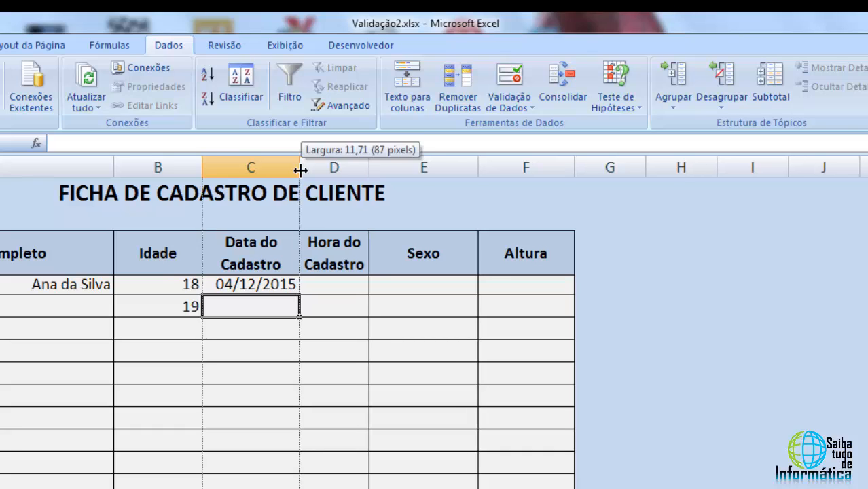
Test the date validation by entering the text sdfg in cell C9 and cancelling the entry
click(271, 286)
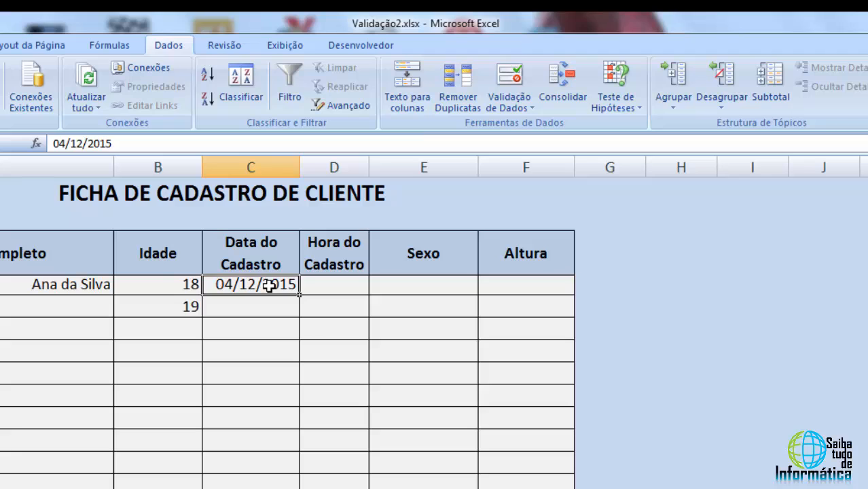
click(266, 309)
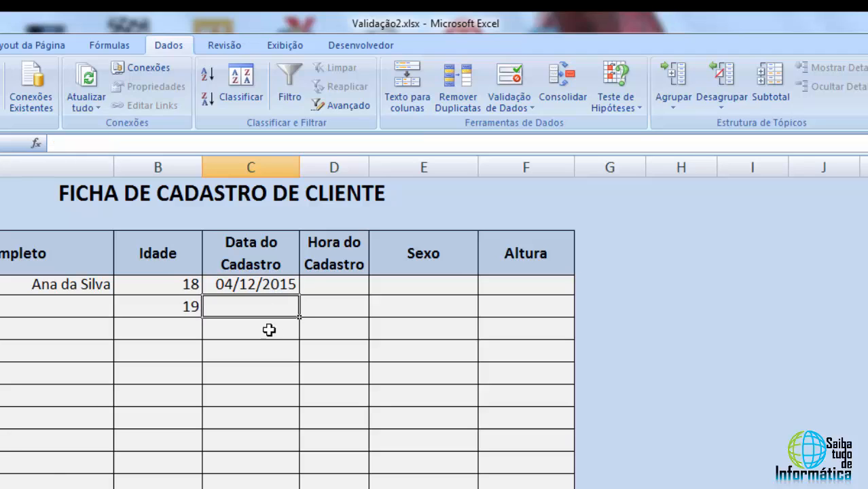
click(263, 343)
click(252, 382)
click(249, 400)
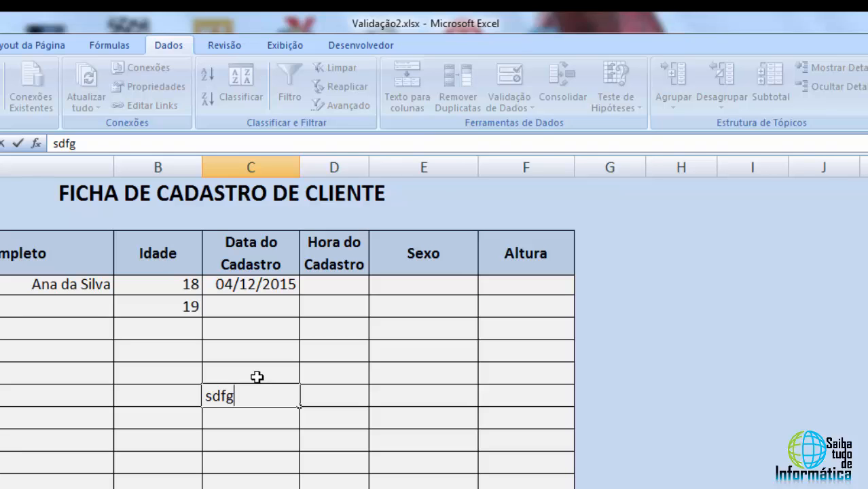
key(Return)
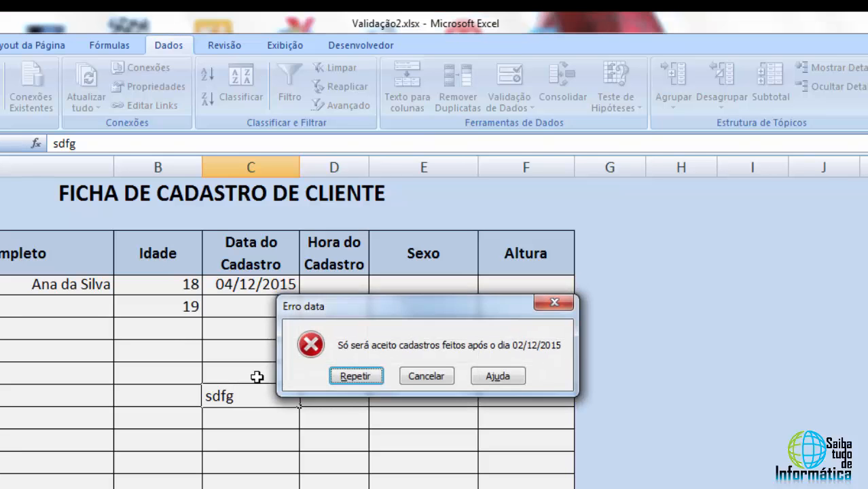
click(425, 377)
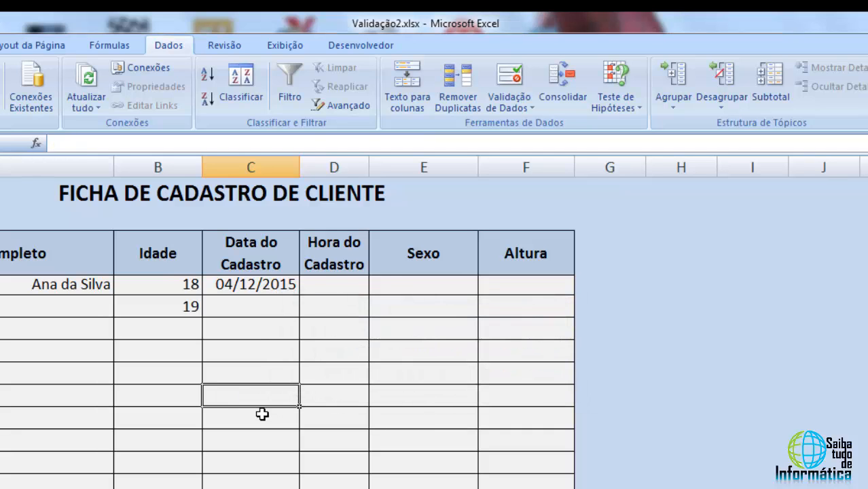
Open data validation for the Hora do Cadastro cells D4:D13 and set it to allow Hora
drag(252, 306, 250, 482)
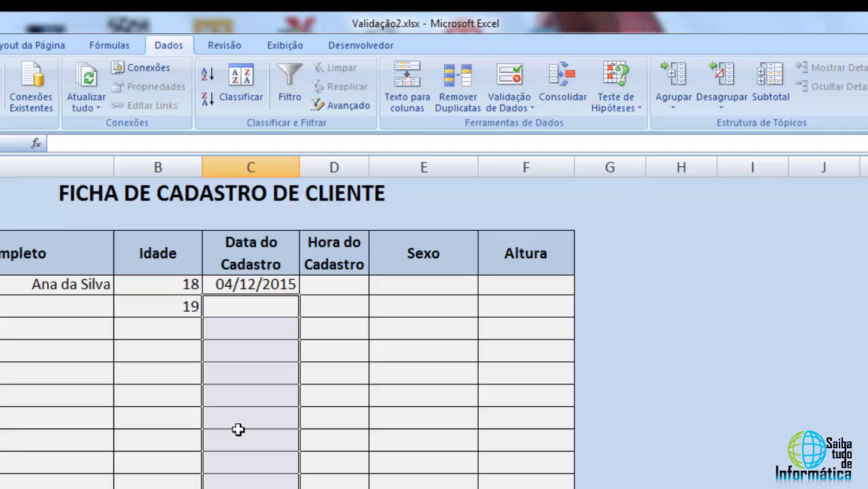
click(336, 287)
drag(337, 287, 340, 483)
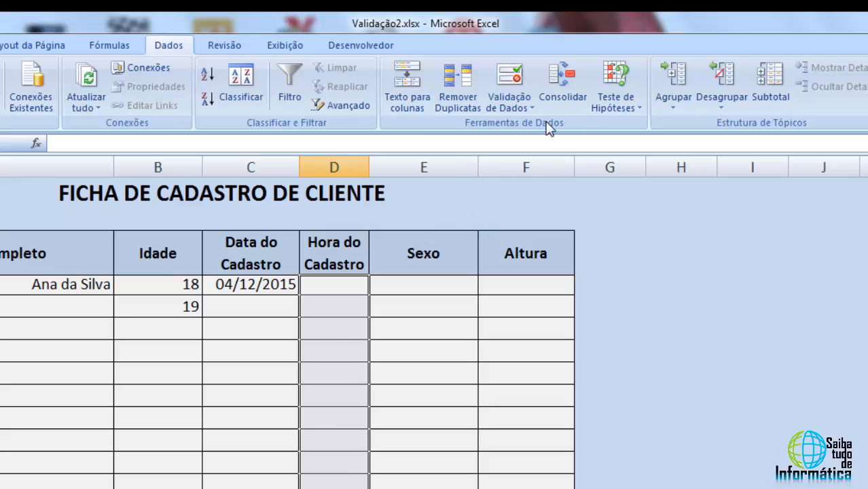
click(514, 104)
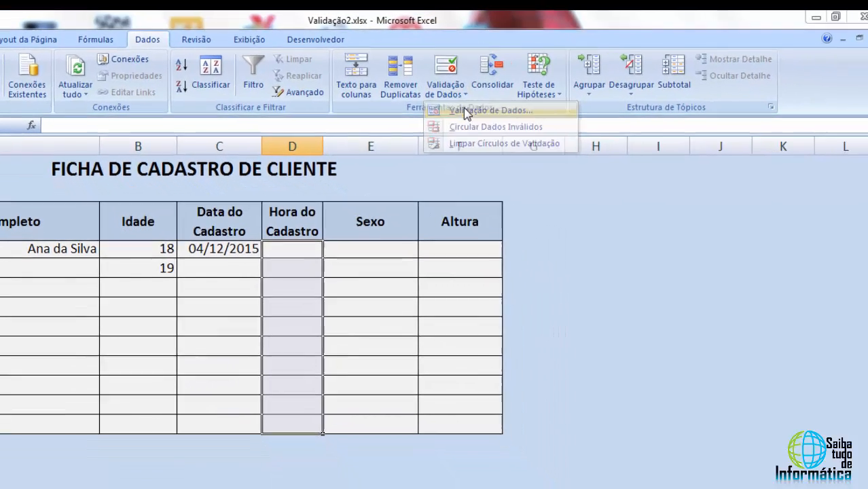
click(467, 111)
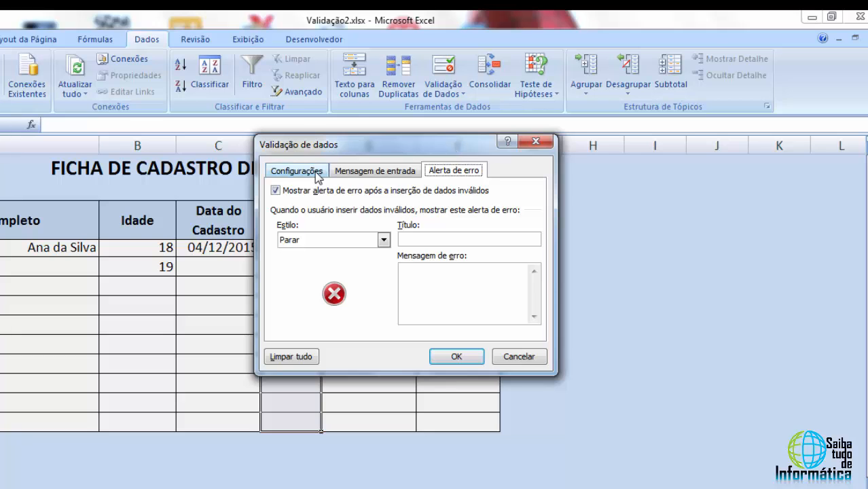
click(310, 176)
drag(361, 138, 567, 113)
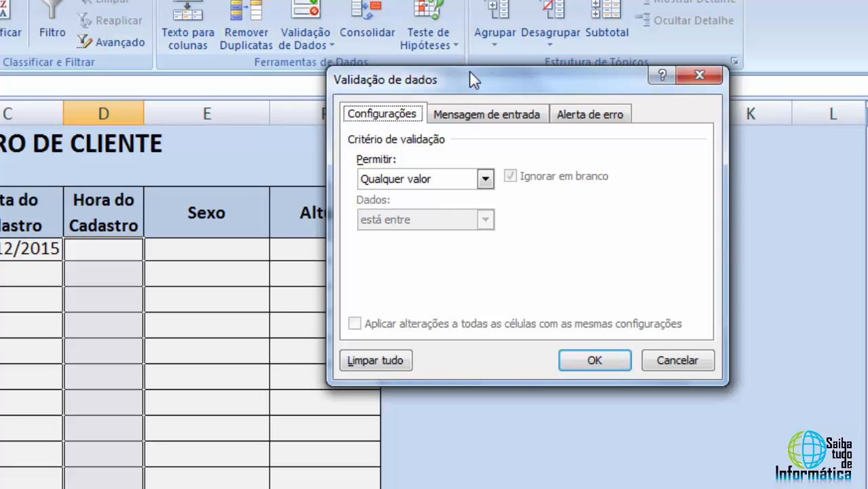
click(484, 178)
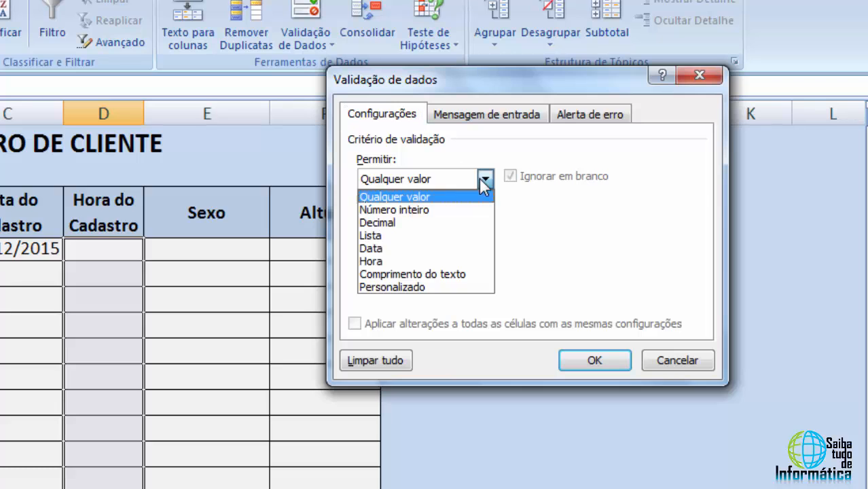
click(380, 261)
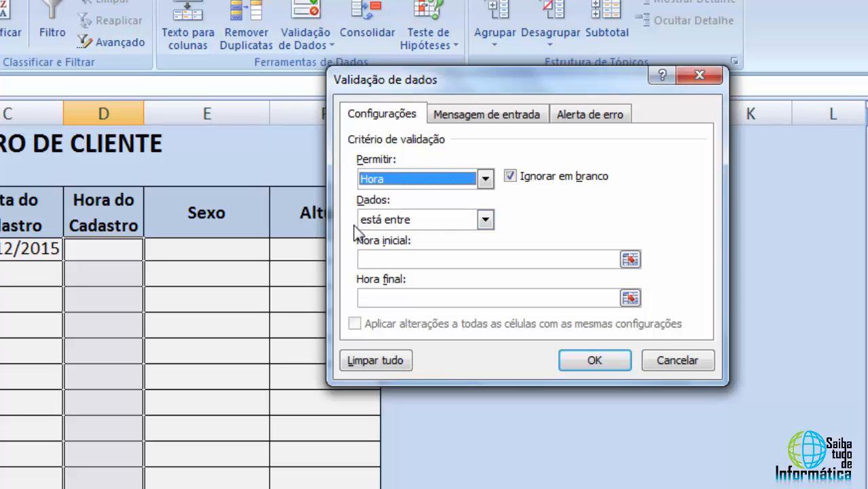
Set the allowed time range between 08:00 and 18:00
click(396, 260)
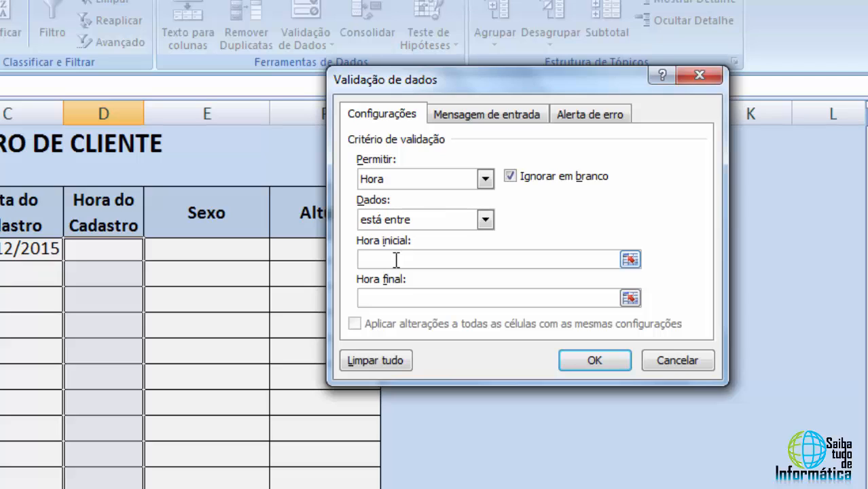
text(08)
text(:00)
text(18)
text(:00)
Enter the error alert message "Só será aceito cadastro feito em horário comercial" for the time cells
click(601, 121)
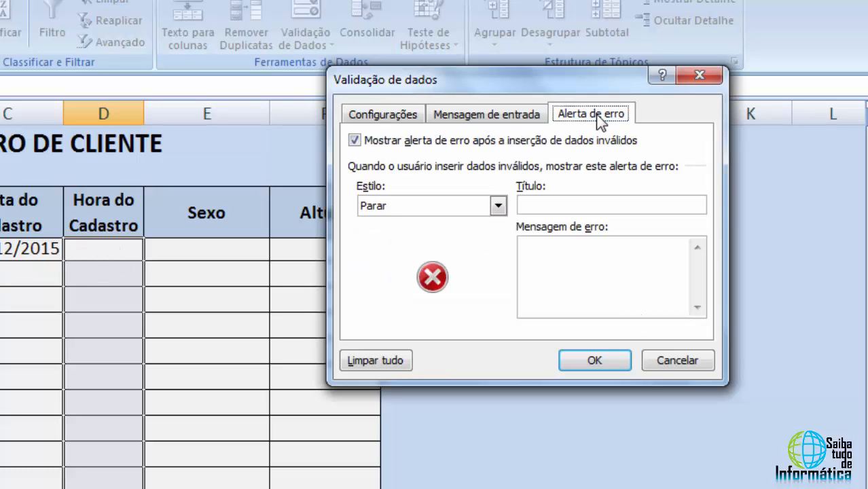
click(560, 276)
text(Só s)
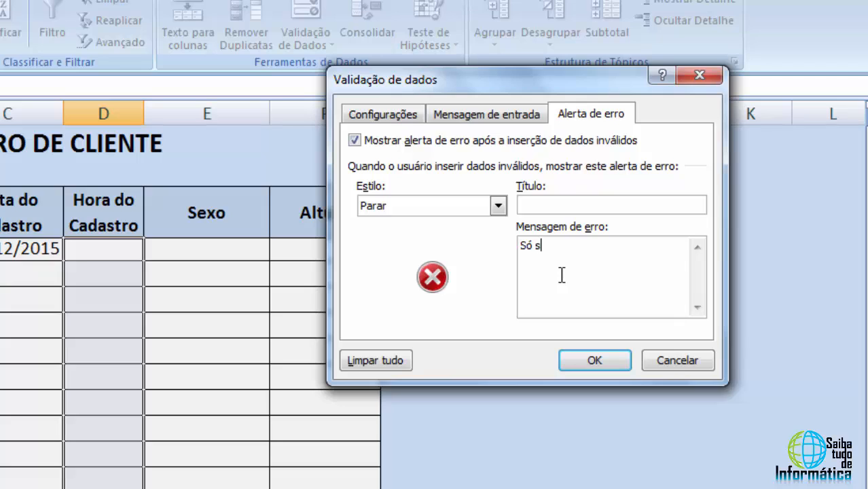
text(erá aceito cad)
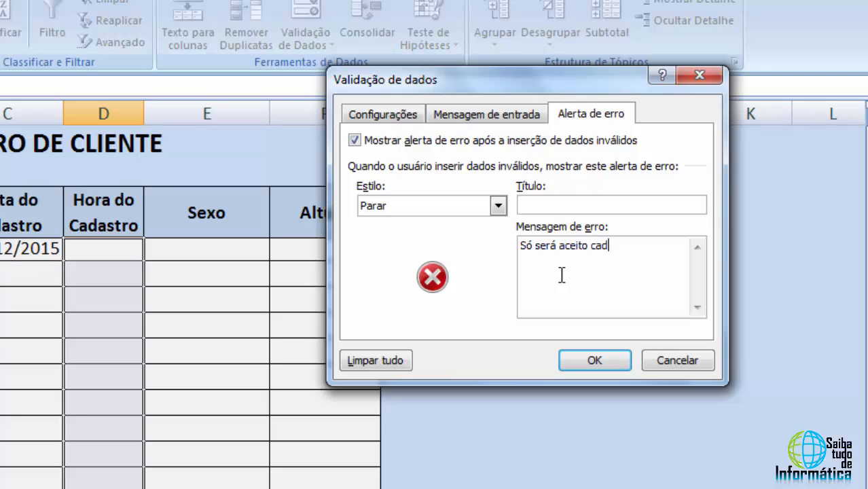
text(astro feito)
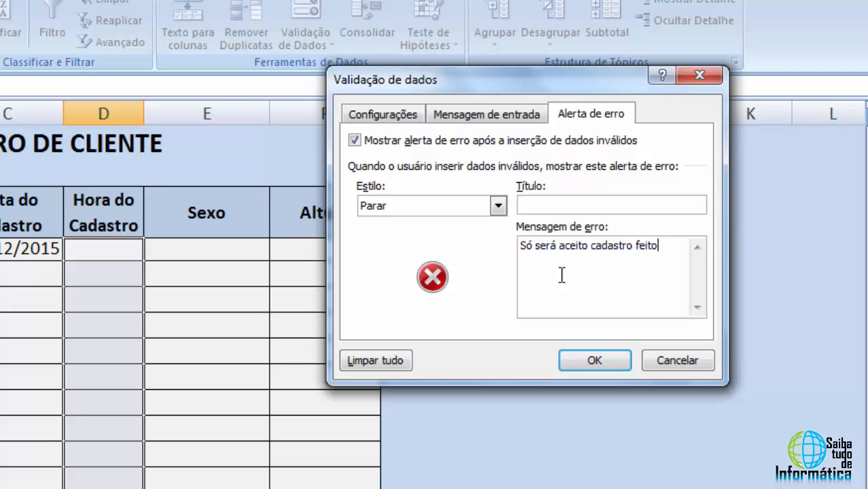
text( em horário comercial)
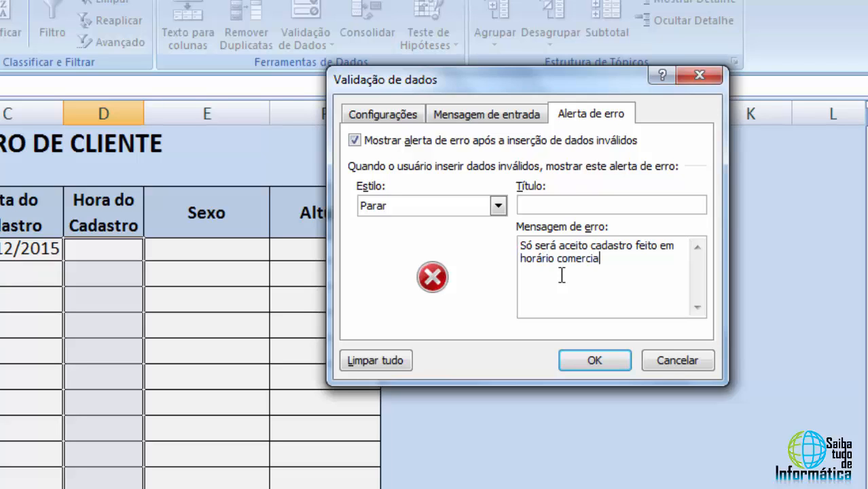
Title the time error alert Horário Comercial
click(575, 205)
text(Horário COmer)
key(BackSpace)
key(BackSpace)
key(BackSpace)
key(BackSpace)
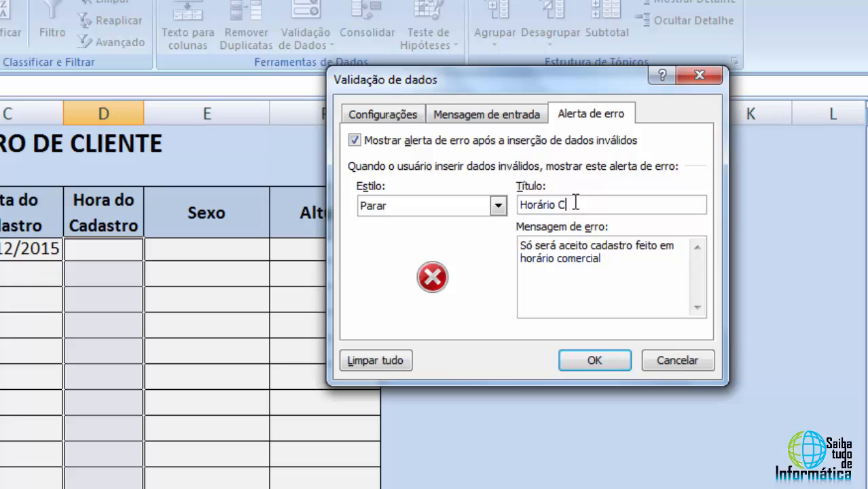
text(omercial)
Append "(das 08:00 às 18:00)" to the time error message and apply the validation
drag(615, 260, 520, 245)
click(577, 248)
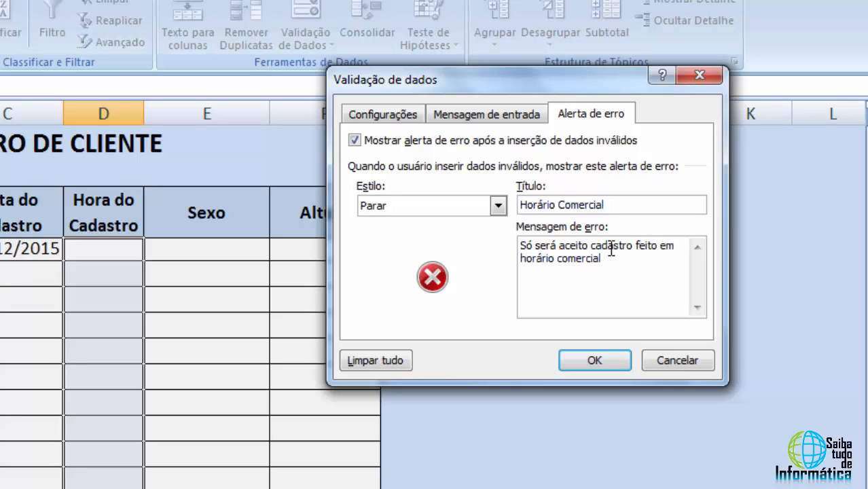
click(614, 260)
text((das 08:00)
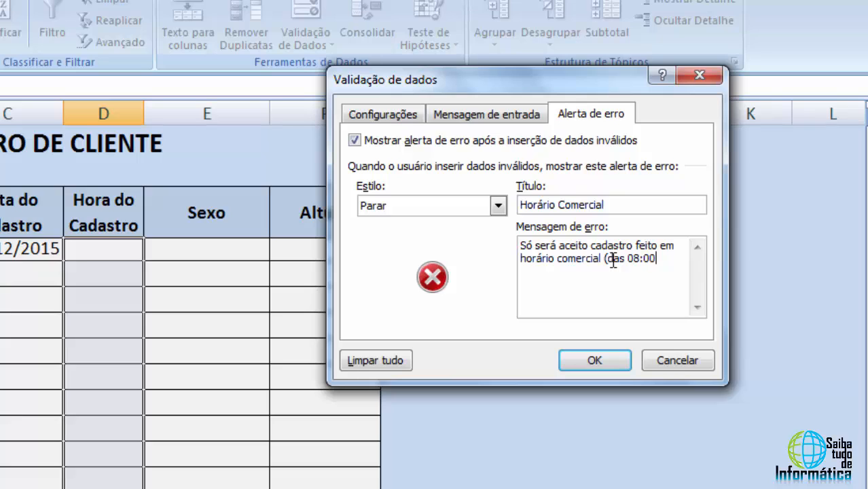
text( às 18:00)
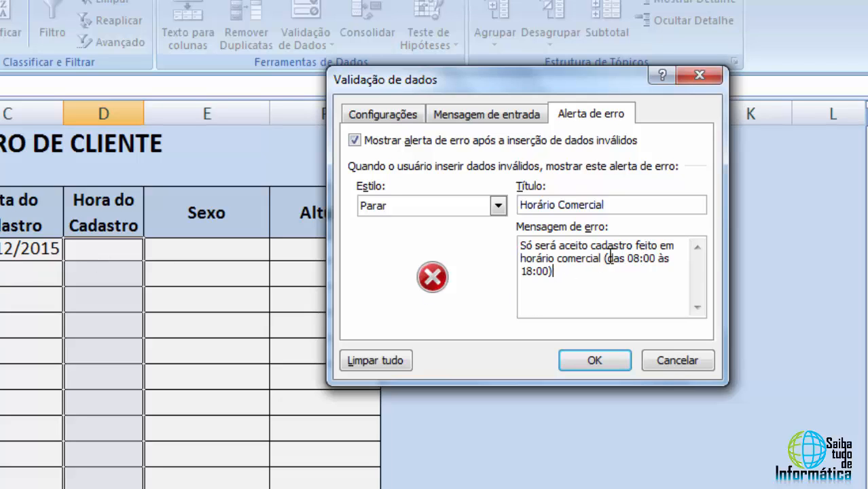
drag(607, 258, 632, 270)
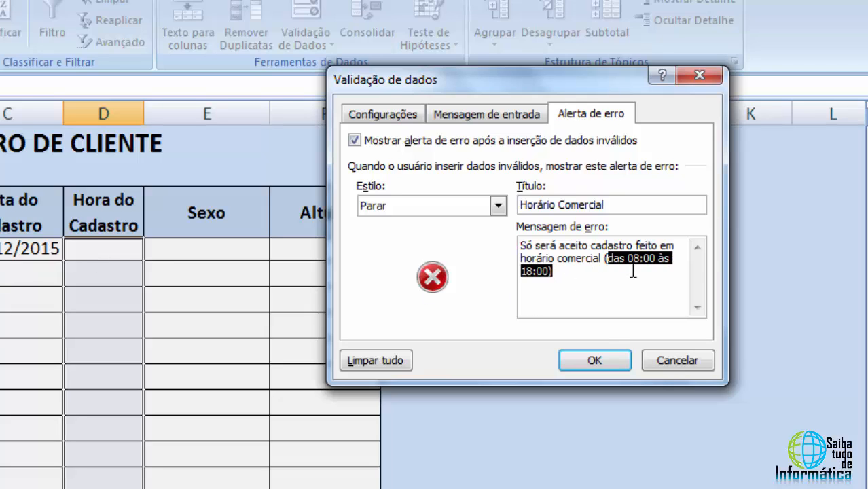
click(595, 361)
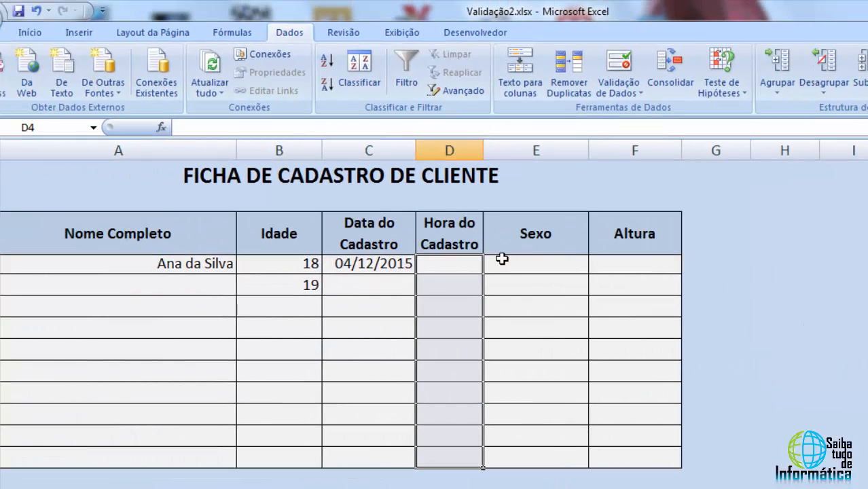
Test the time validation by entering 07:00 in cell D4 and cancelling the entry
click(450, 267)
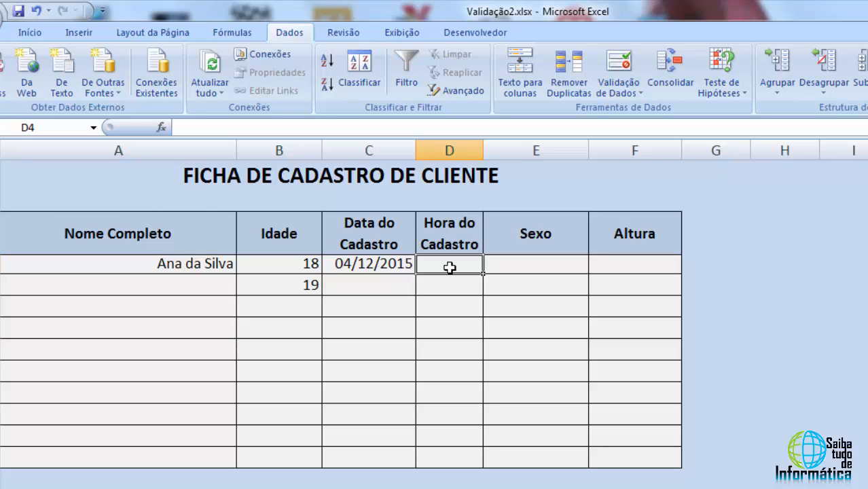
text(07)
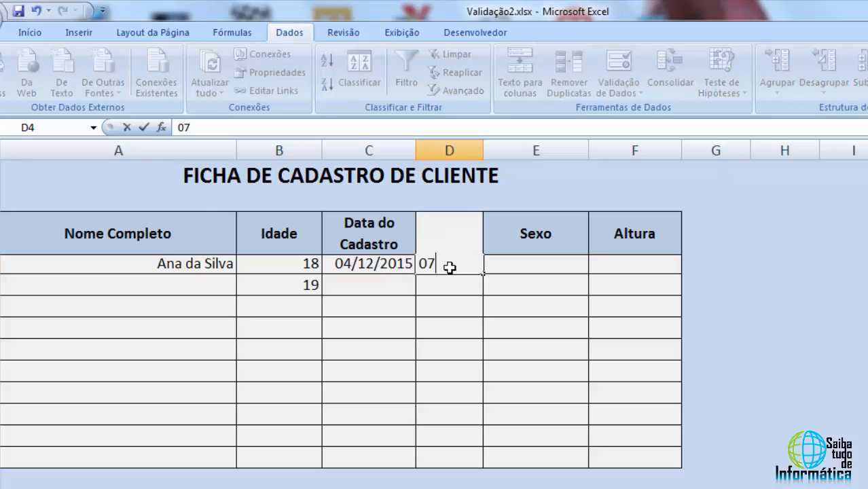
text(:00)
key(Return)
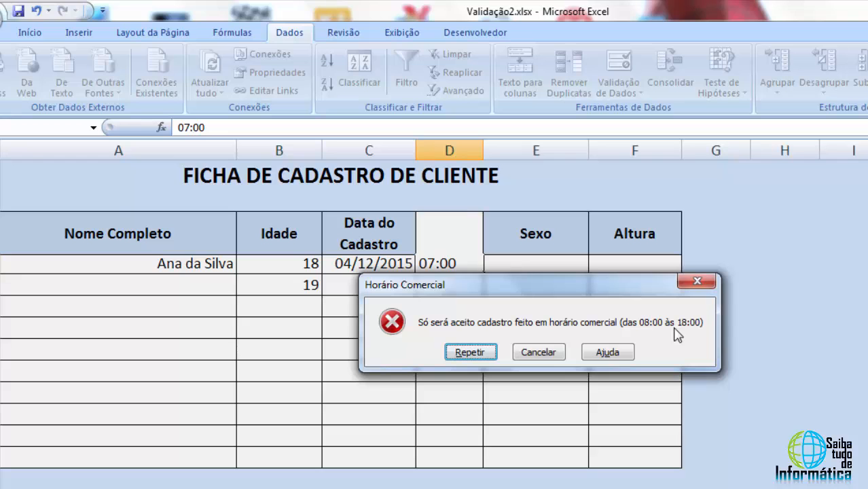
click(548, 355)
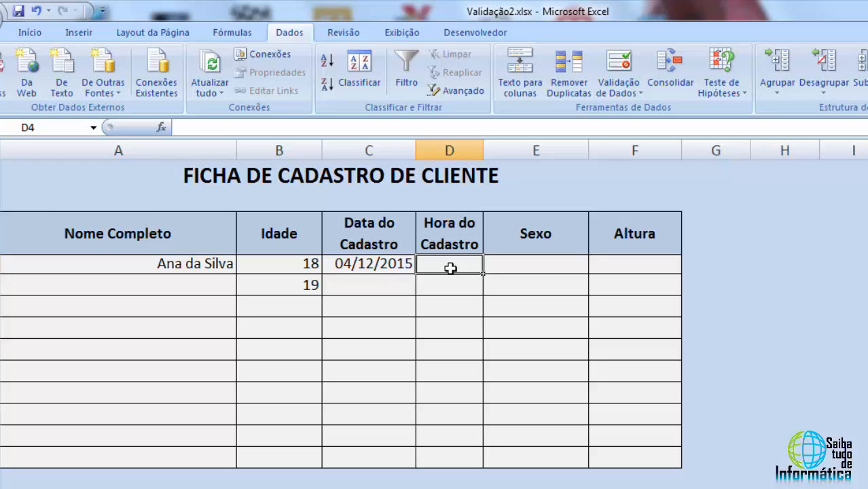
Enter the time 09:00 in cell D4 and select the time cells D4:D13
text(09:)
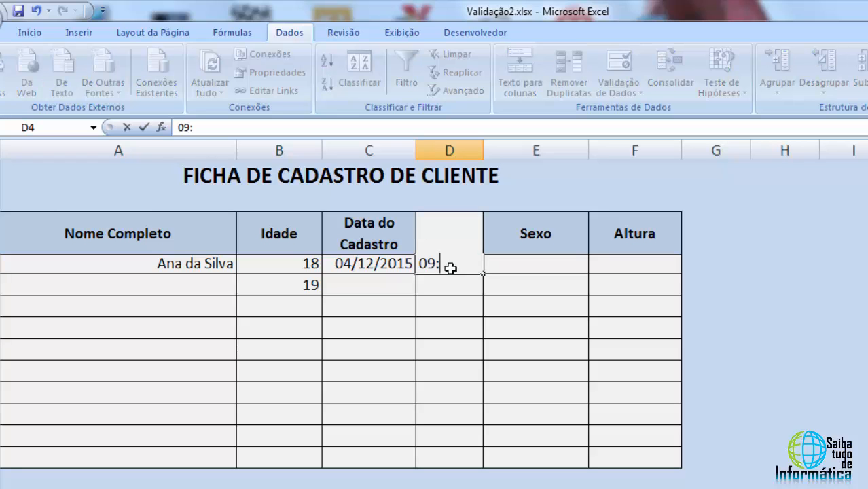
text(00)
key(Return)
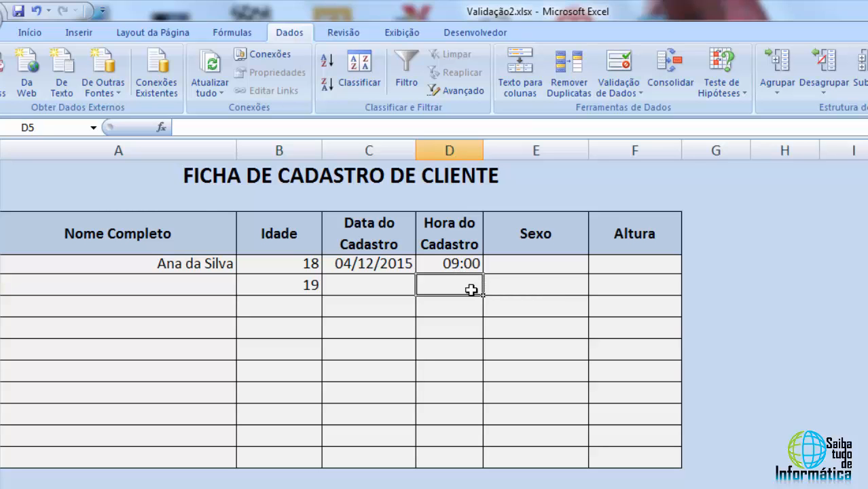
drag(466, 264, 451, 459)
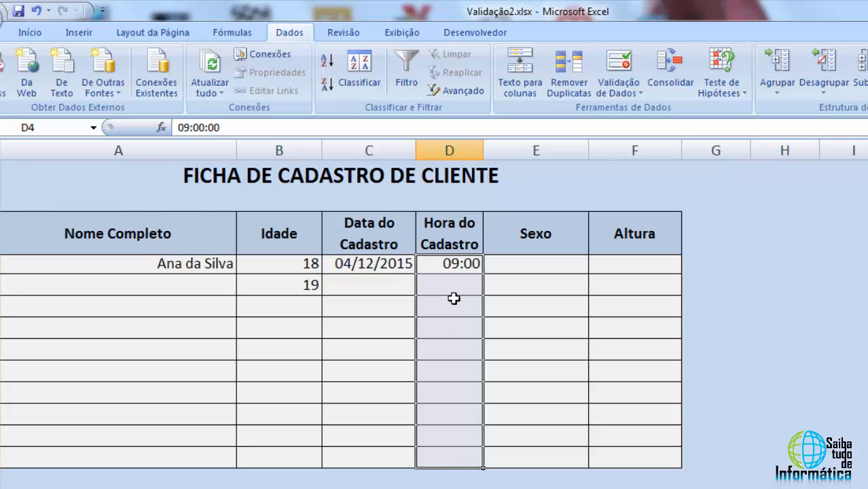
Select the Sexo cells E4:E13 and set their data validation to allow a list
click(519, 266)
click(524, 283)
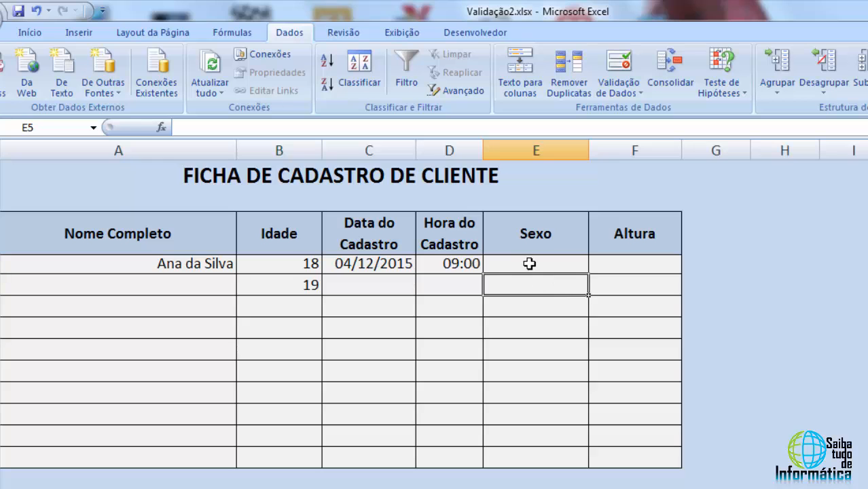
drag(530, 263, 523, 458)
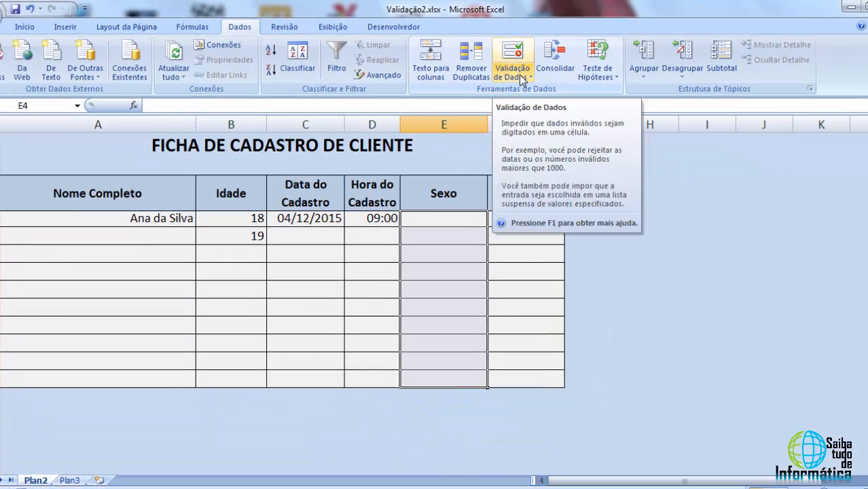
click(597, 90)
click(534, 92)
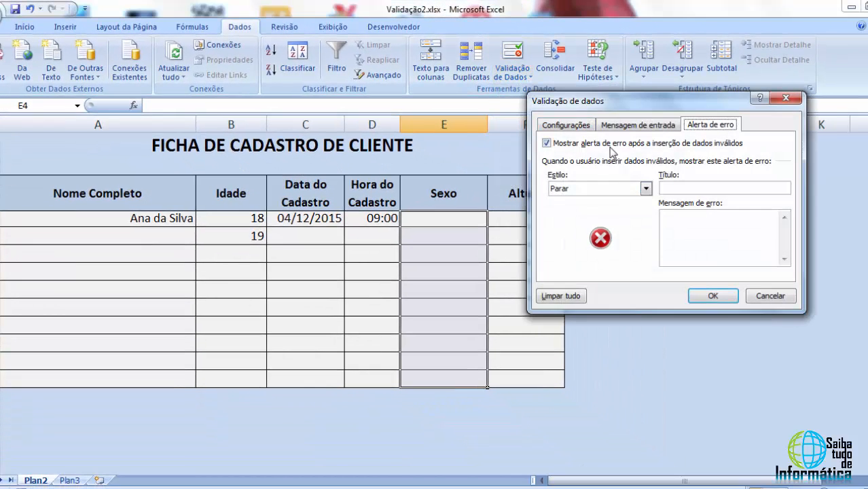
click(573, 131)
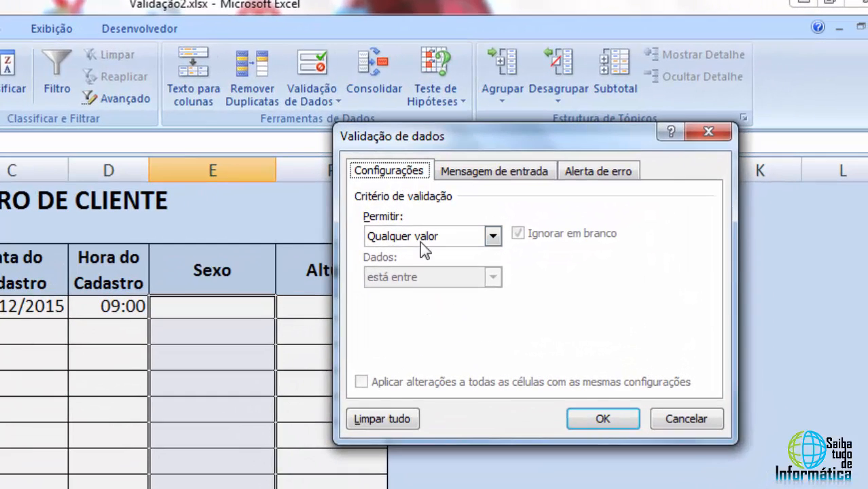
click(507, 229)
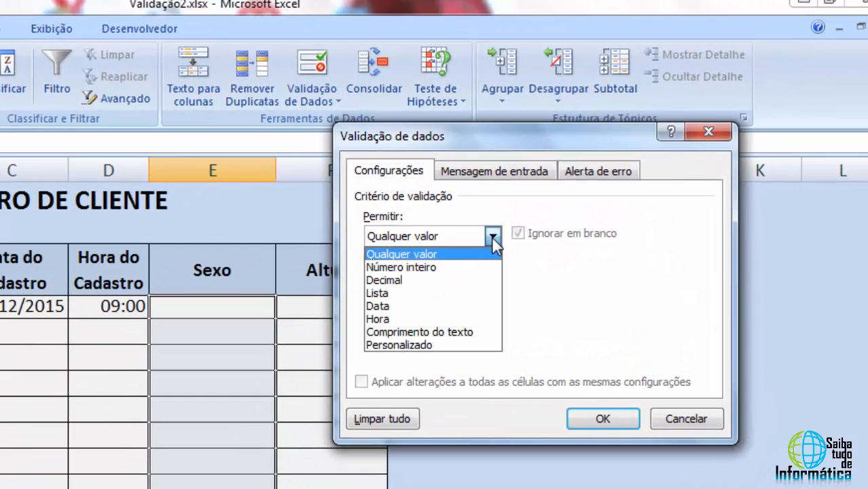
click(399, 295)
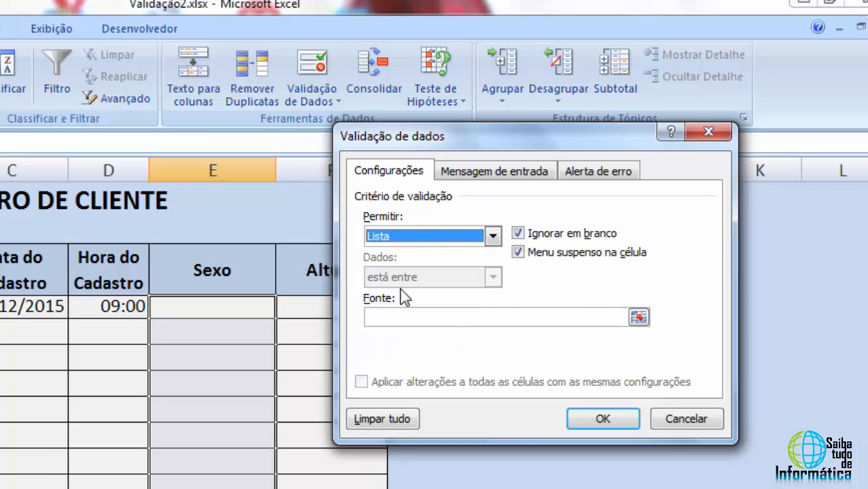
Enter Masculino;Feminimo as the list source and apply the validation
click(378, 317)
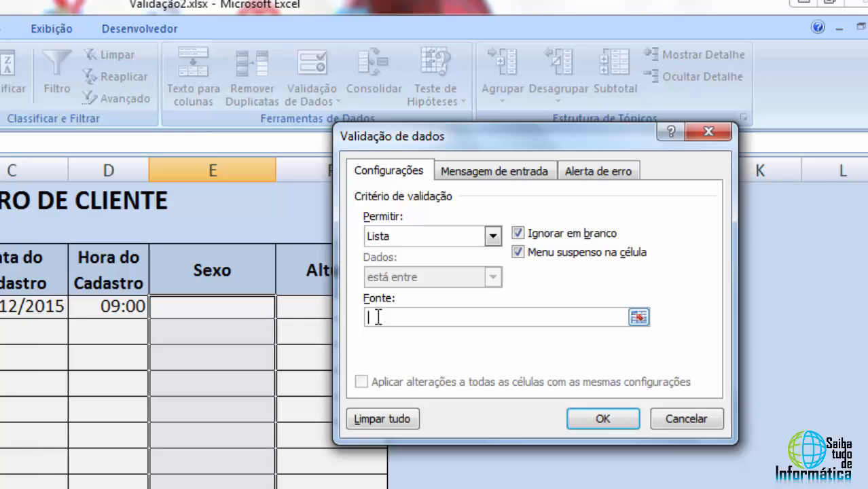
text(Masculino;Feminimo)
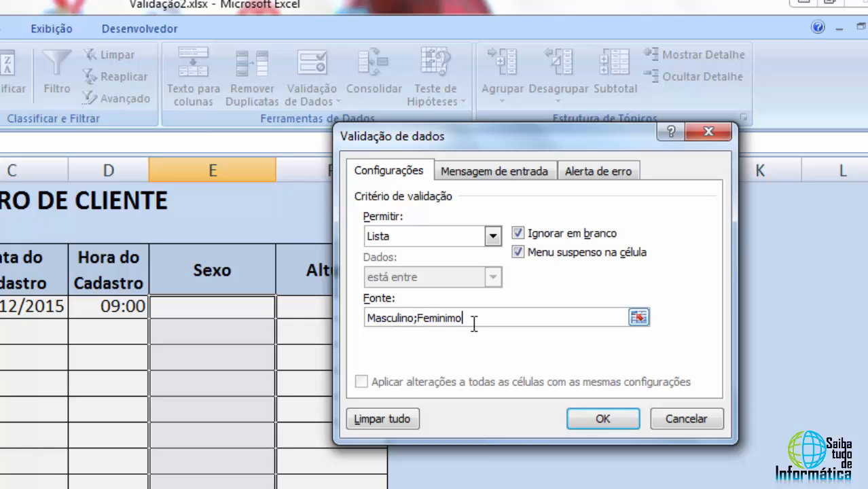
drag(473, 318, 366, 313)
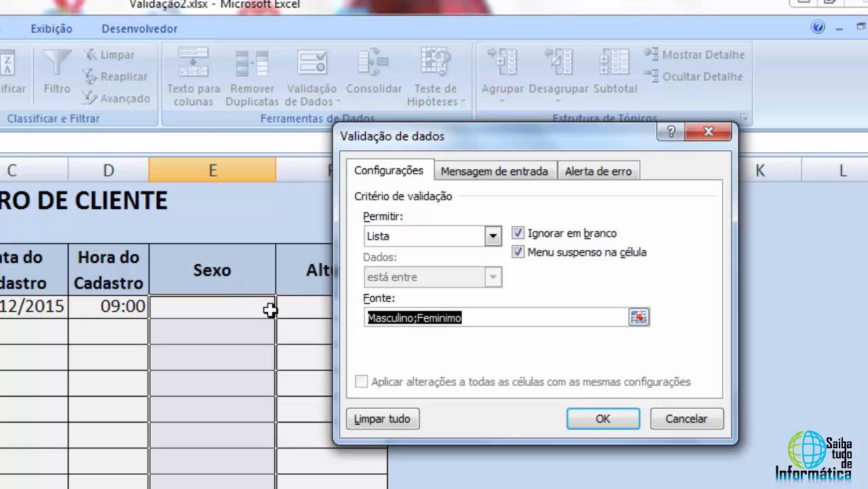
click(409, 318)
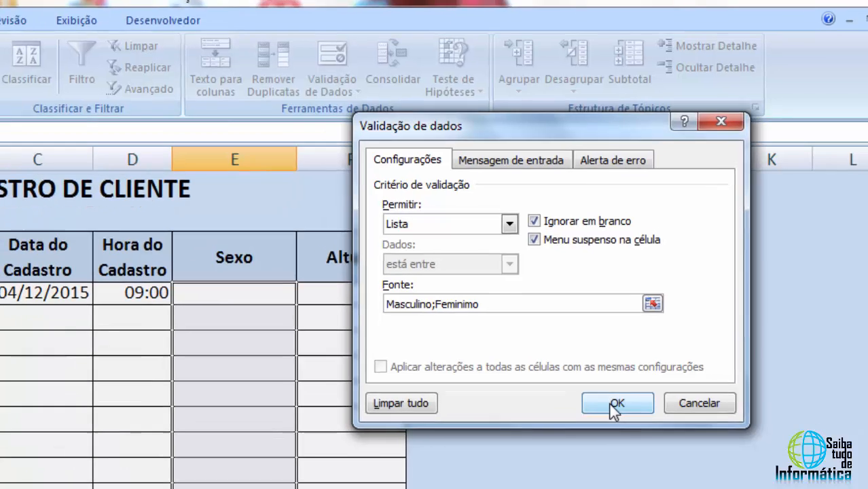
click(600, 421)
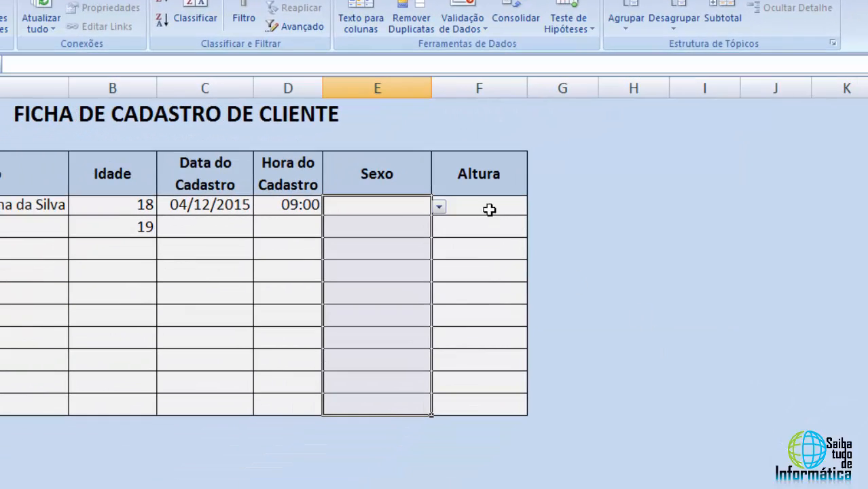
Pick Masculino from the drop-down list in cell E4
click(421, 205)
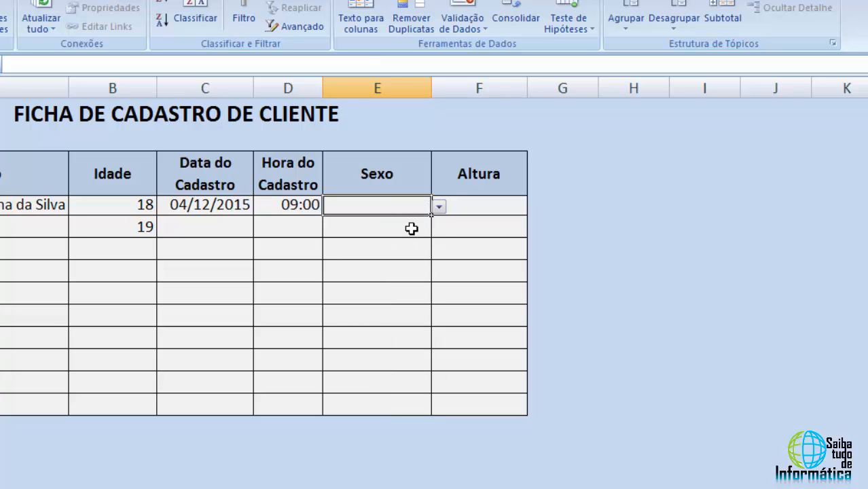
click(427, 231)
click(411, 248)
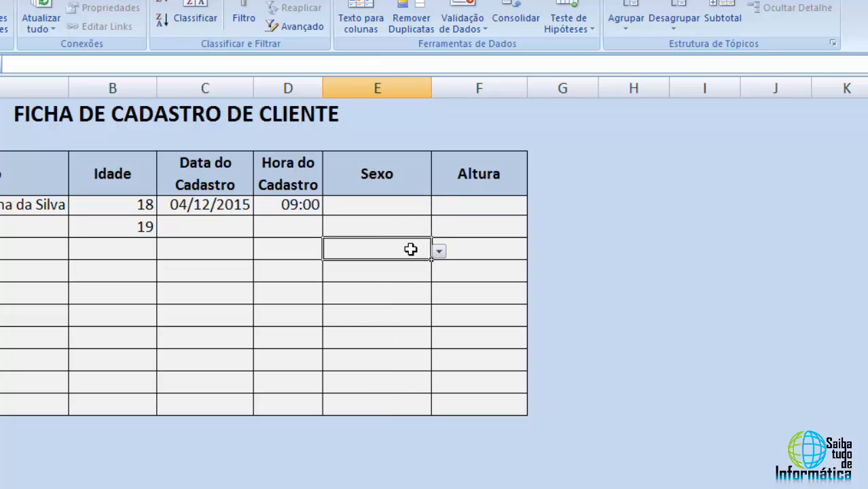
click(404, 273)
click(412, 207)
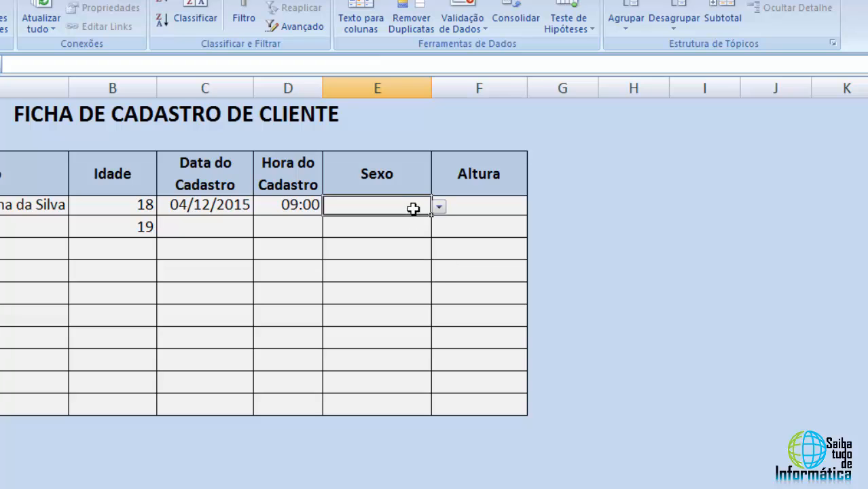
click(439, 208)
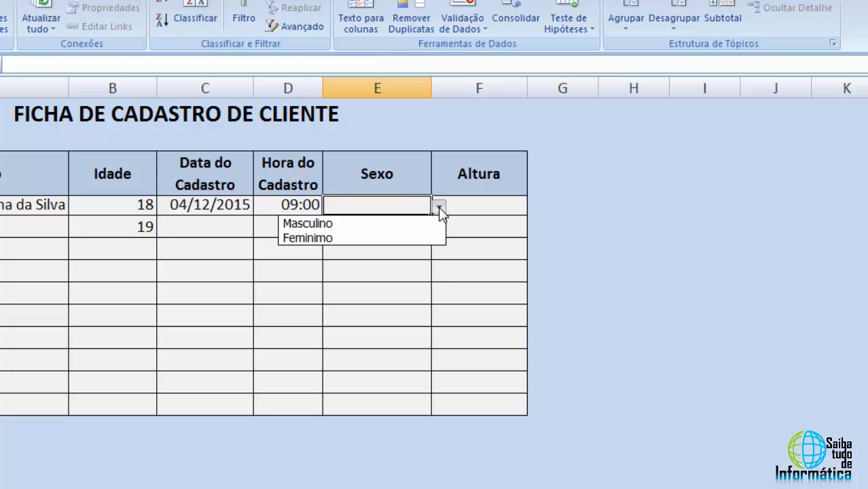
click(328, 224)
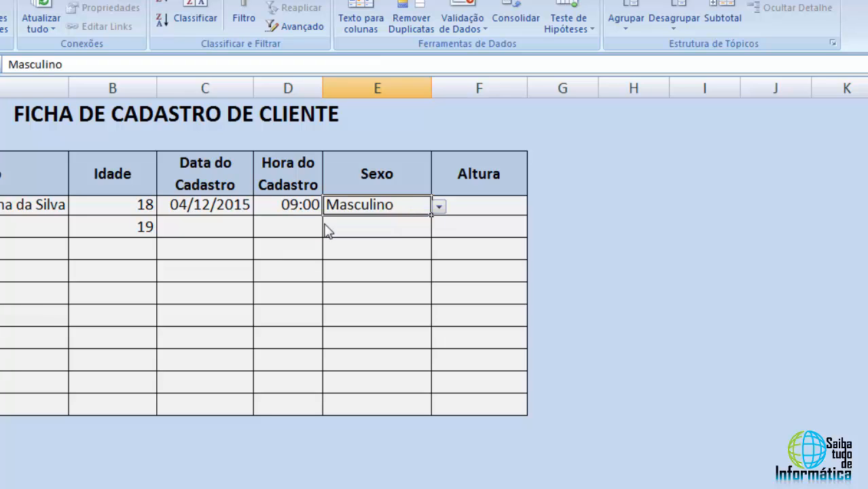
Pick Feminimo from the drop-down lists in cells E6 and E8 to test the list
click(397, 248)
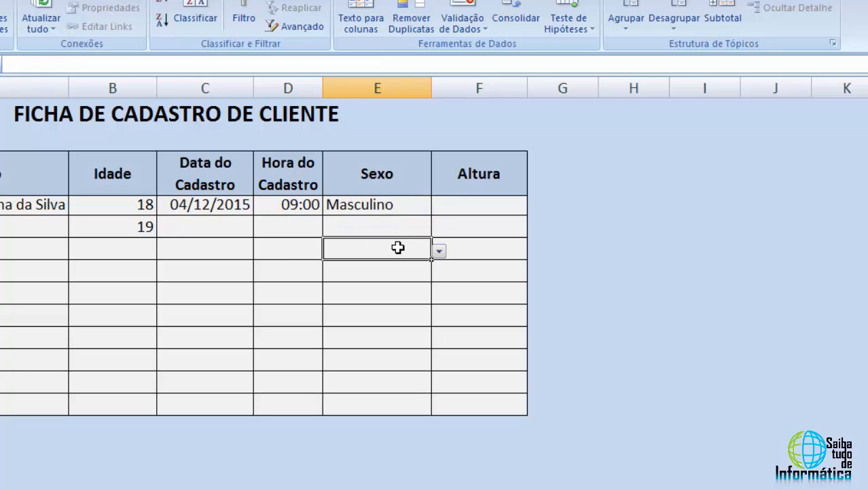
click(438, 252)
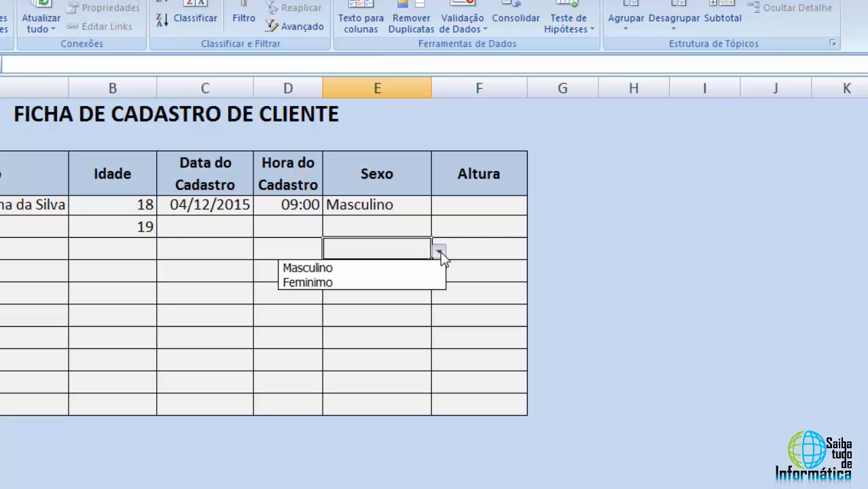
click(362, 283)
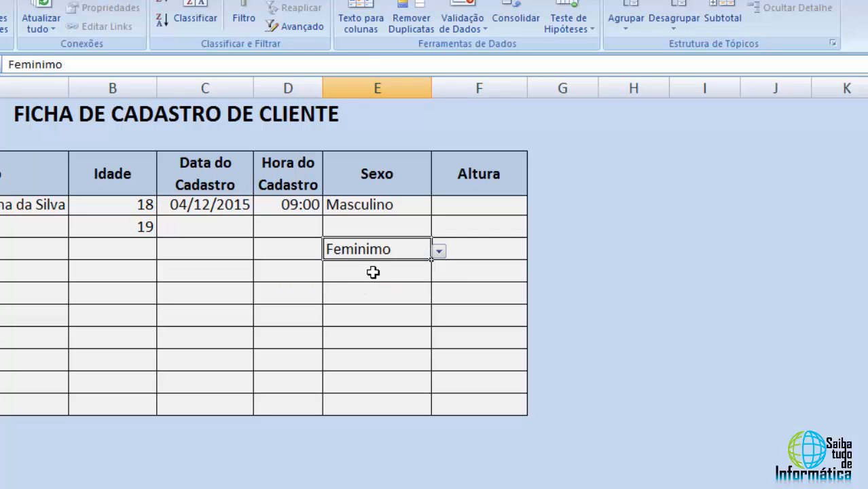
click(379, 273)
click(380, 296)
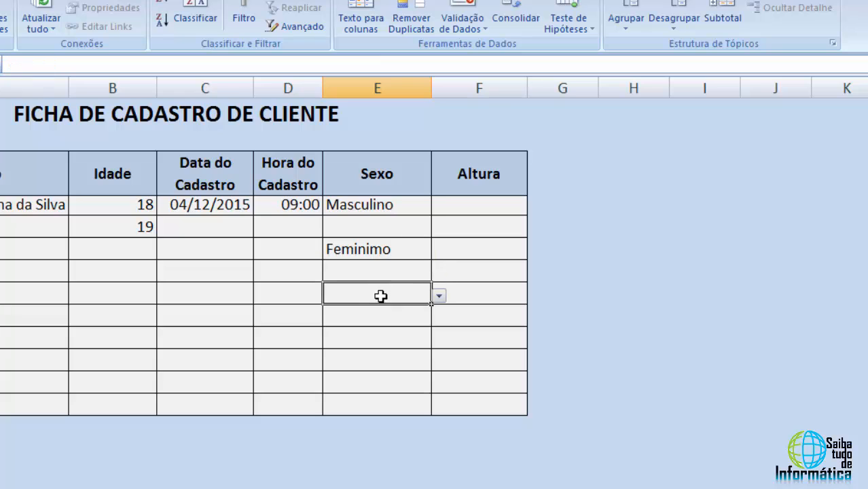
click(438, 295)
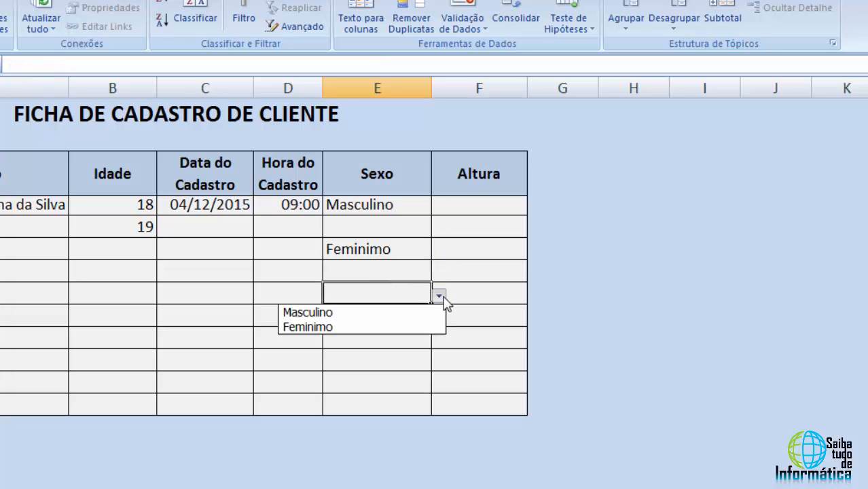
click(338, 327)
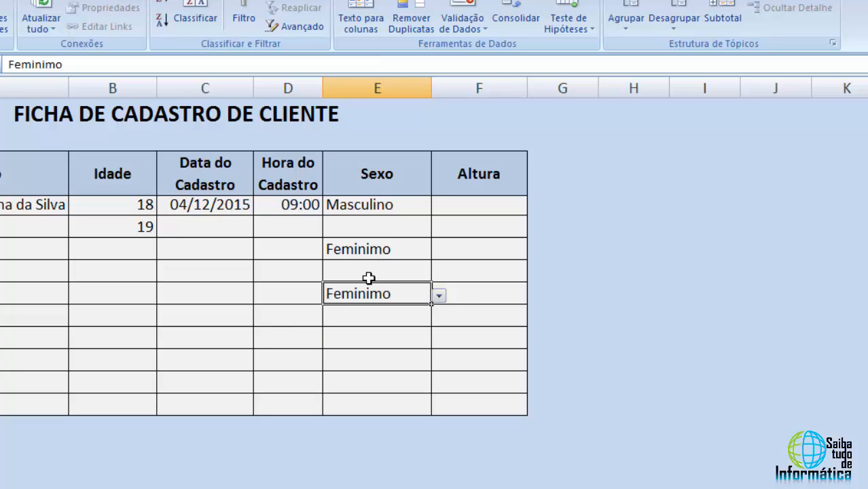
Clear the test entries from cells E5:E8
click(389, 272)
click(401, 225)
click(401, 249)
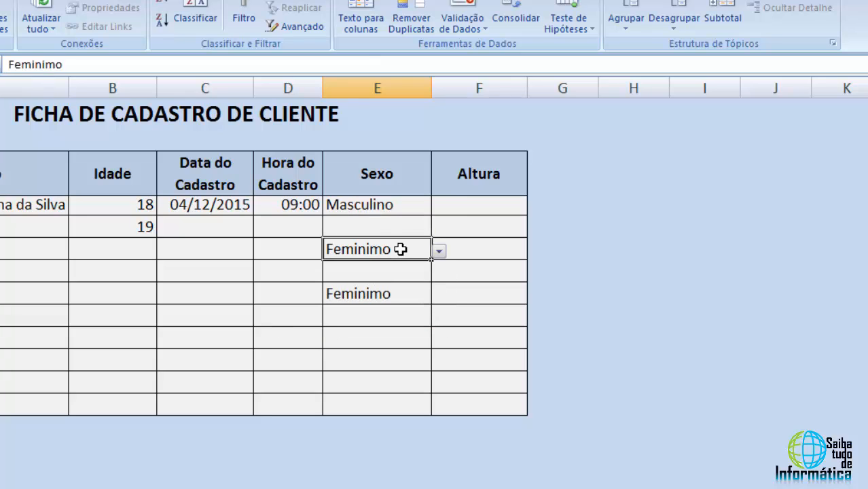
drag(396, 231, 390, 294)
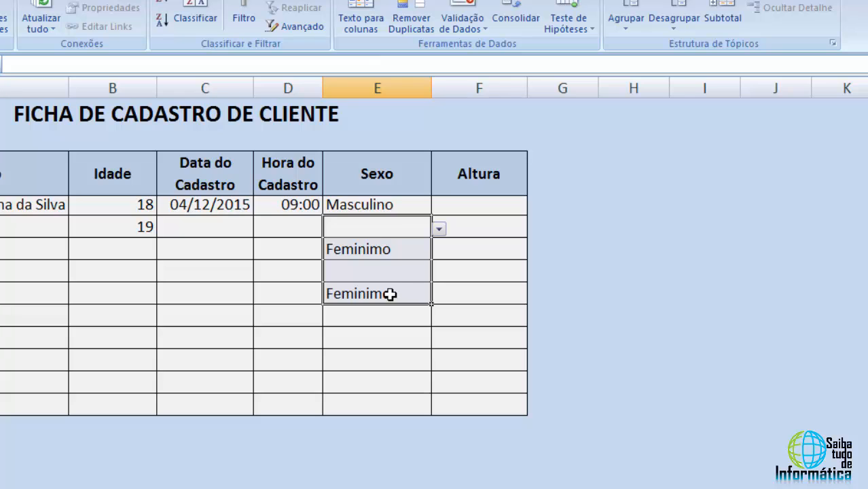
key(Delete)
click(387, 227)
click(388, 205)
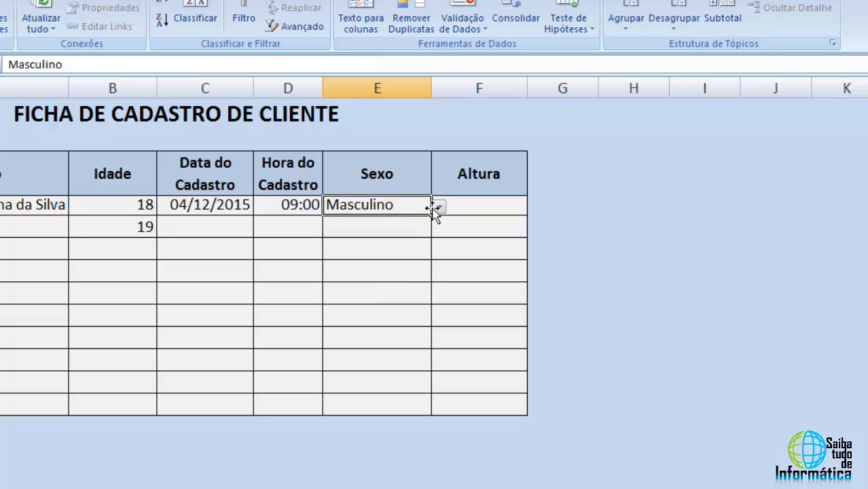
Select the Altura cells F4:F13 and set their data validation to allow decimal numbers
drag(468, 204, 460, 405)
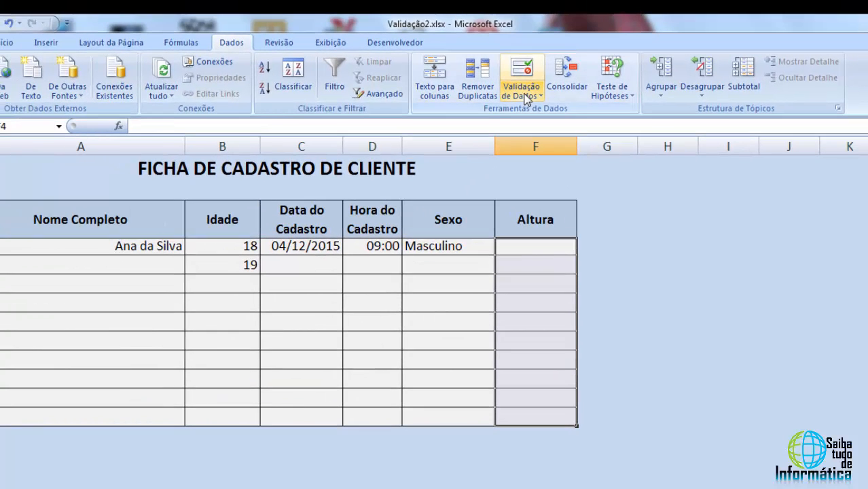
click(463, 23)
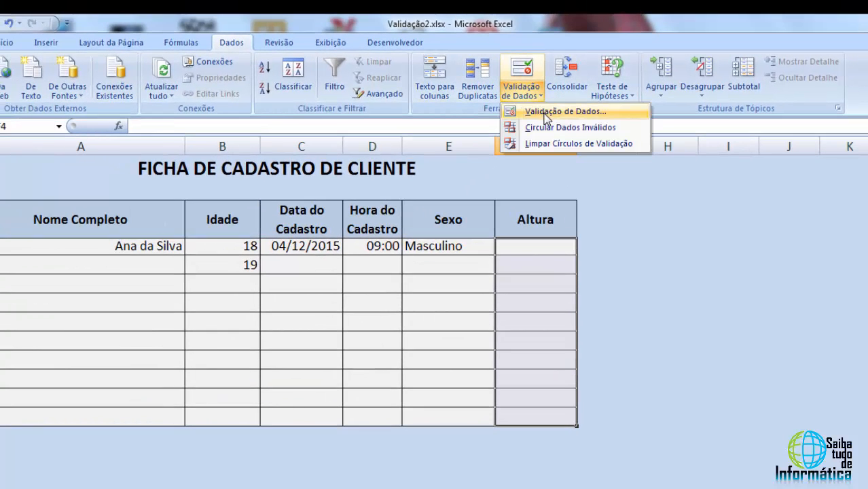
click(545, 112)
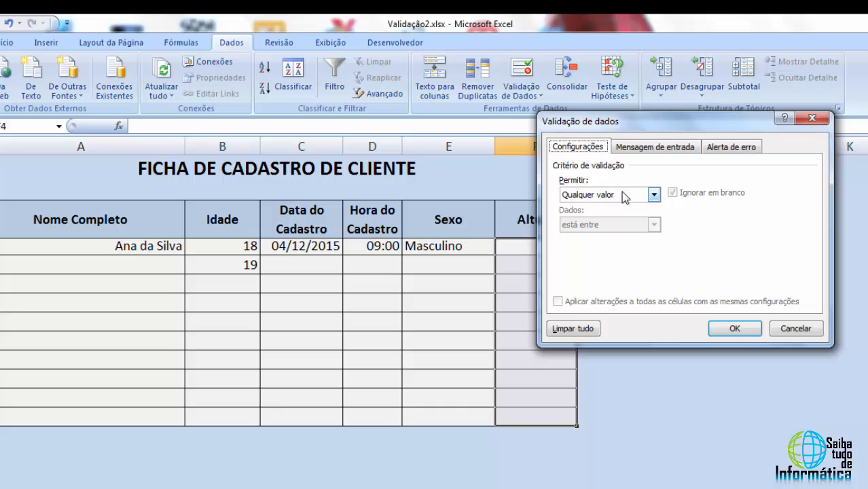
click(654, 196)
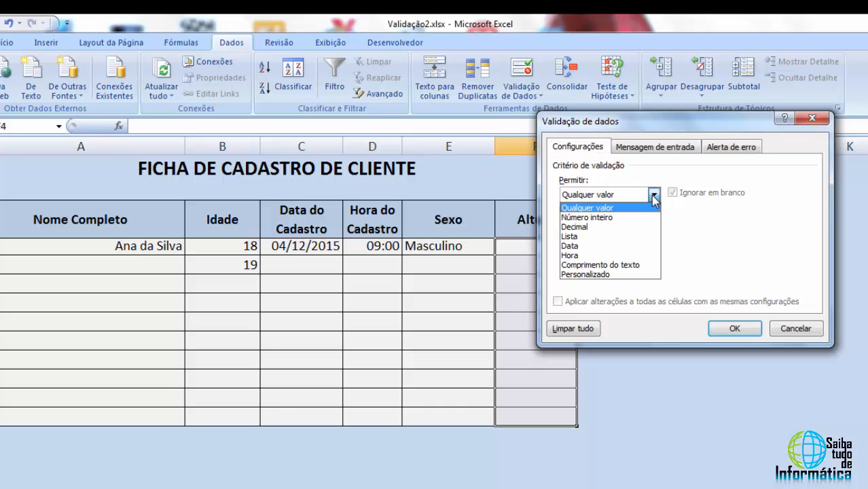
click(583, 227)
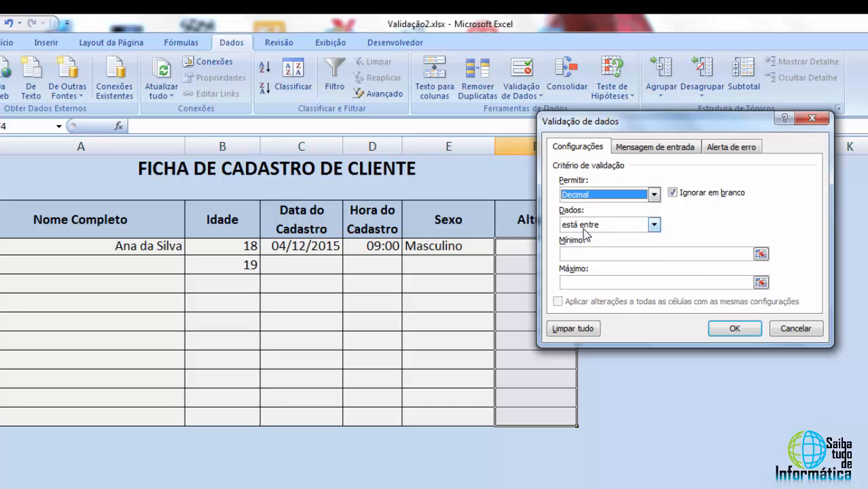
click(597, 195)
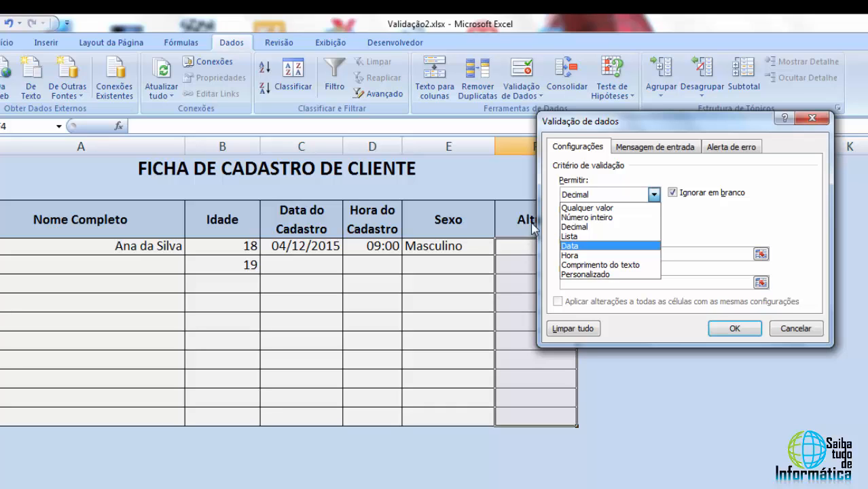
click(586, 226)
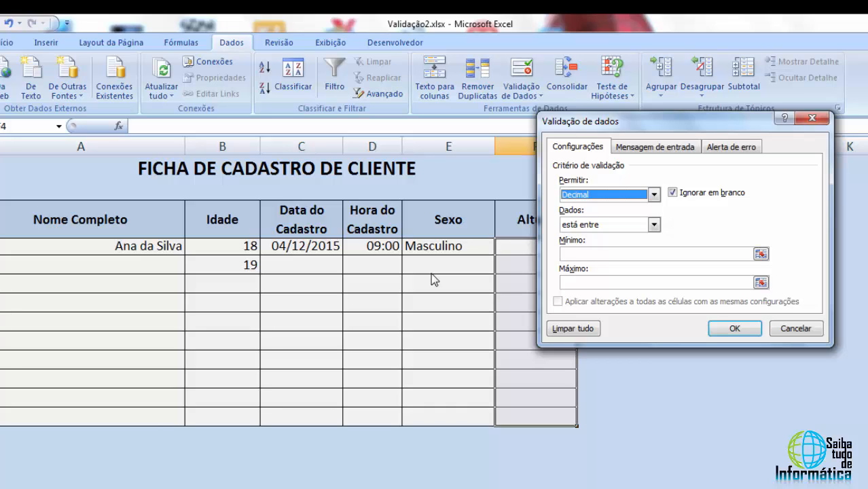
Set the Altura validation to decimal values greater than or equal to 1,7 and confirm it
click(592, 197)
click(591, 227)
click(605, 225)
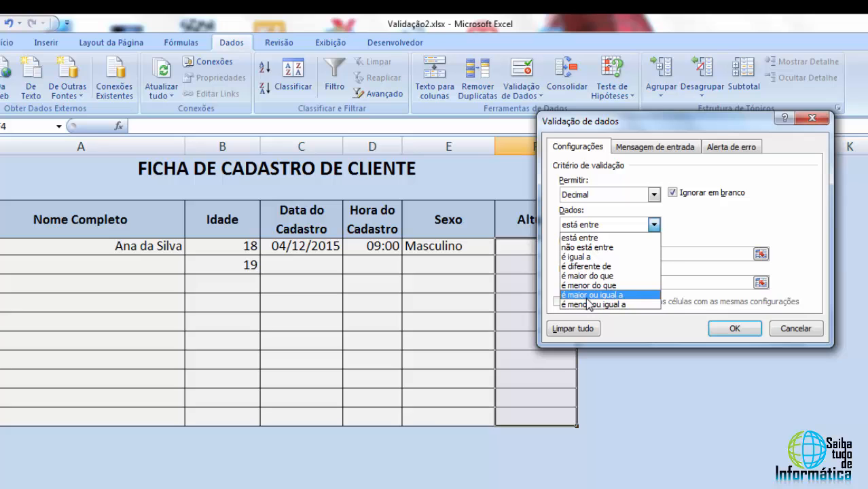
click(608, 297)
click(593, 255)
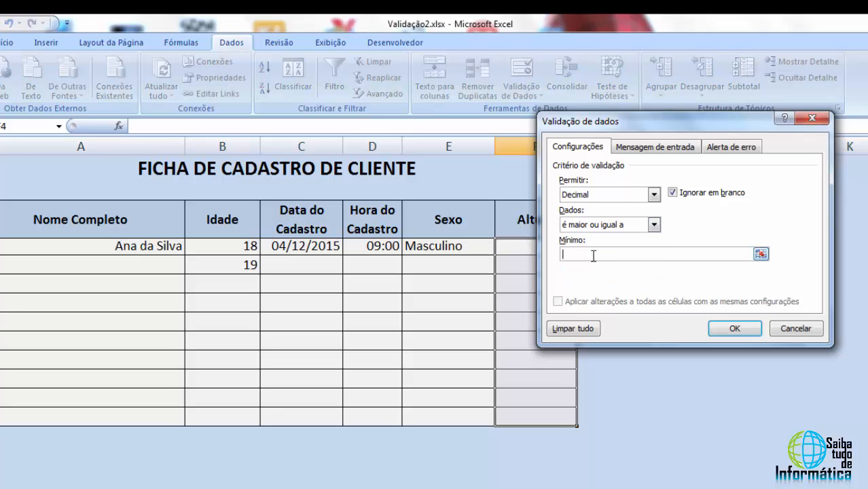
text(1,7)
click(734, 329)
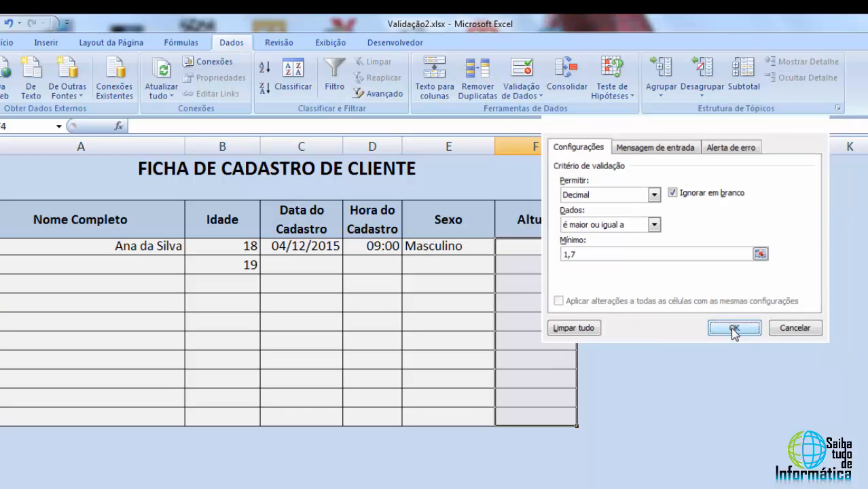
Test the rule by entering 1,5 in cell F4, then cancel the rejected entry
click(556, 249)
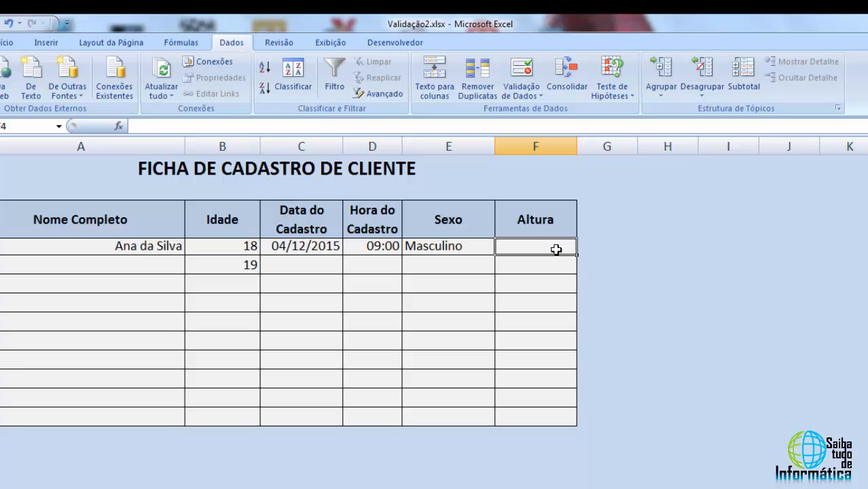
text(1)
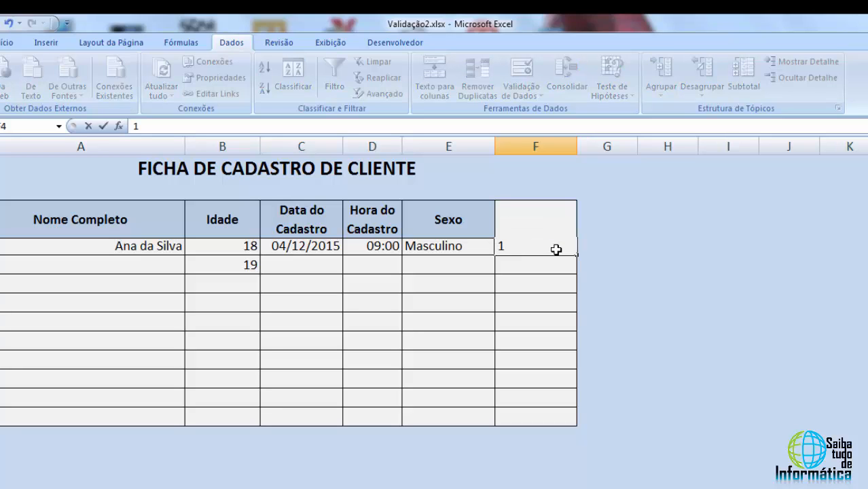
text(,5)
key(Return)
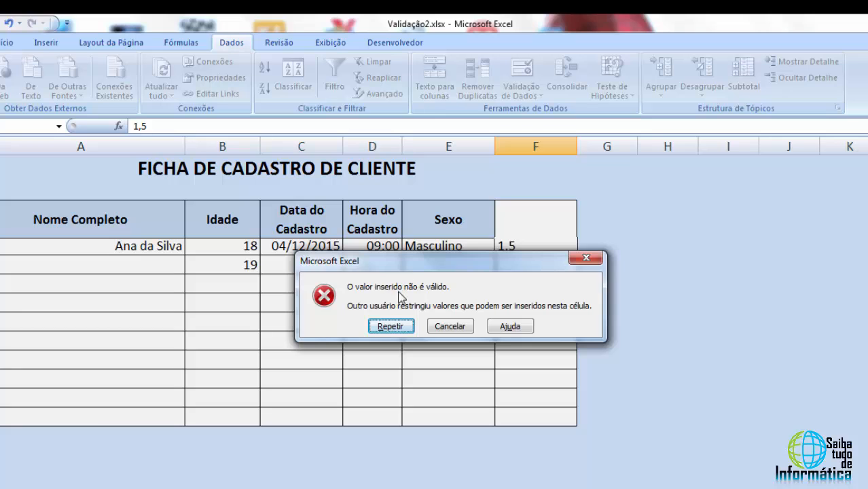
click(450, 326)
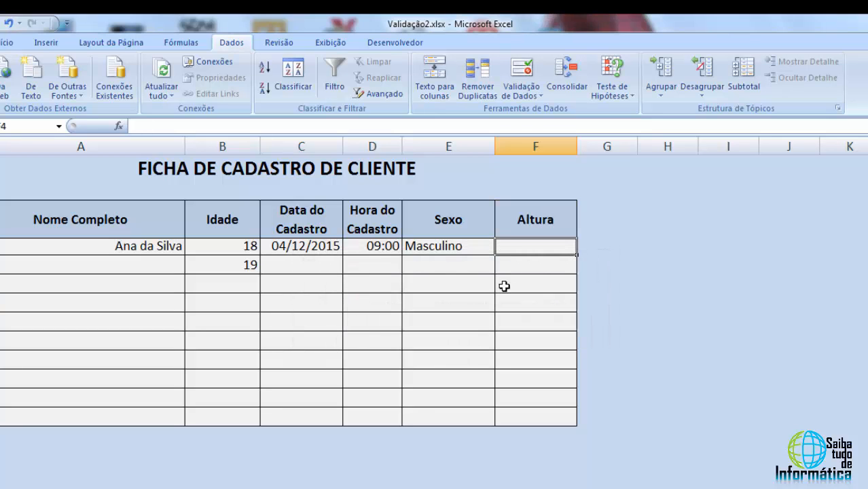
Give the F4:F13 validation an error alert titled Altura Limite with the message "A altura deverá ser superior ou igual a 1,7 m"
drag(523, 246, 531, 417)
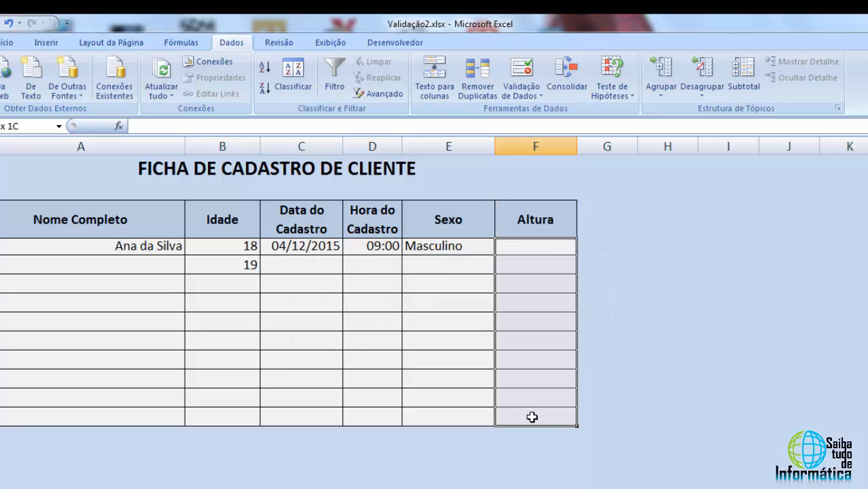
click(531, 95)
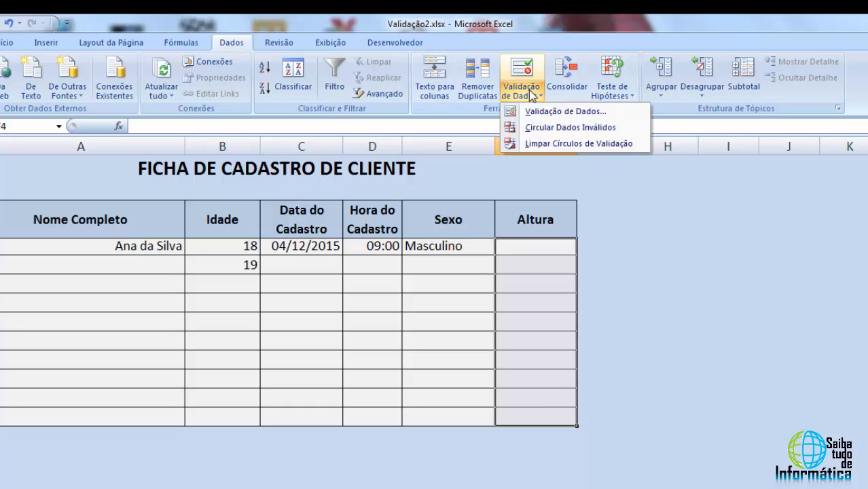
click(558, 113)
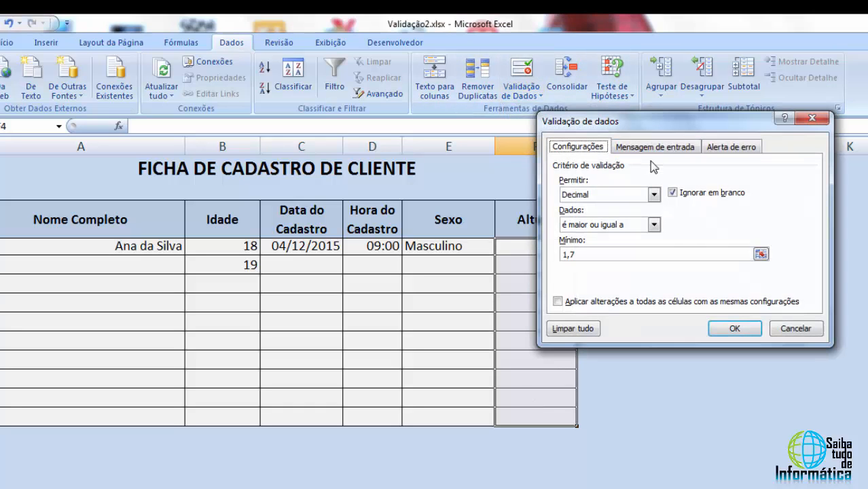
click(727, 150)
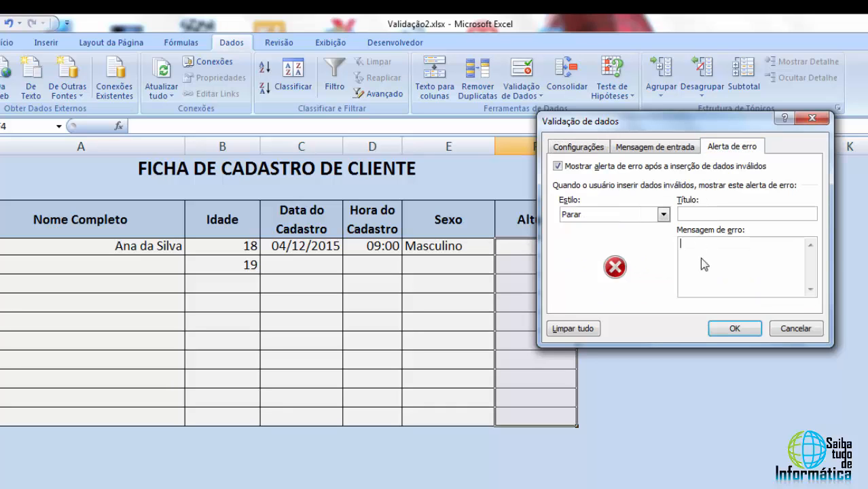
text(A altura deveraá ser superior ou igual)
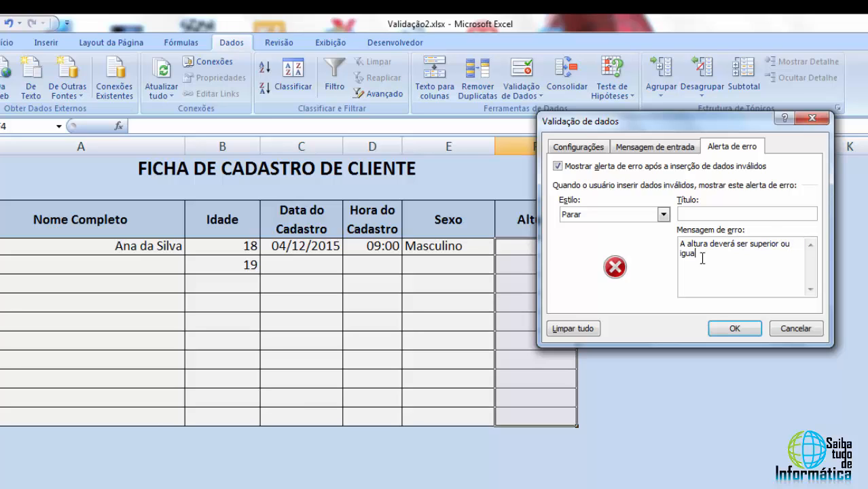
text( a 1,7)
click(735, 329)
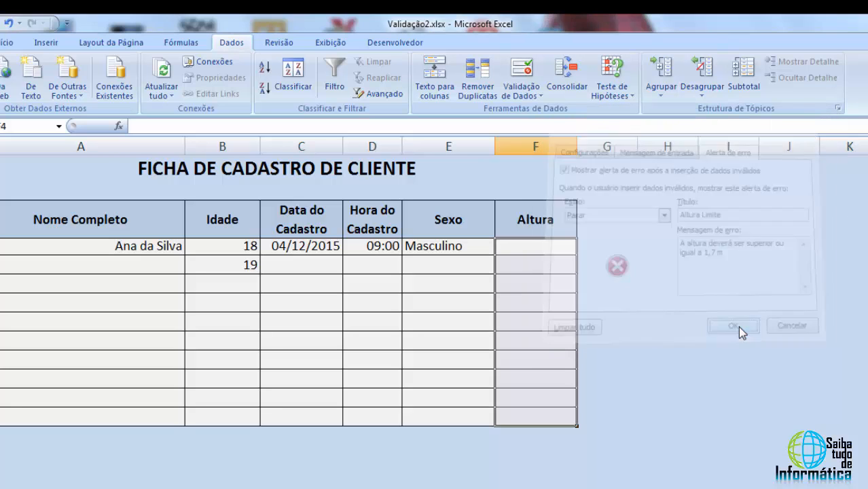
Test the custom alert by entering 1,6 in cell F4, then cancel the rejected entry
click(546, 249)
text(1)
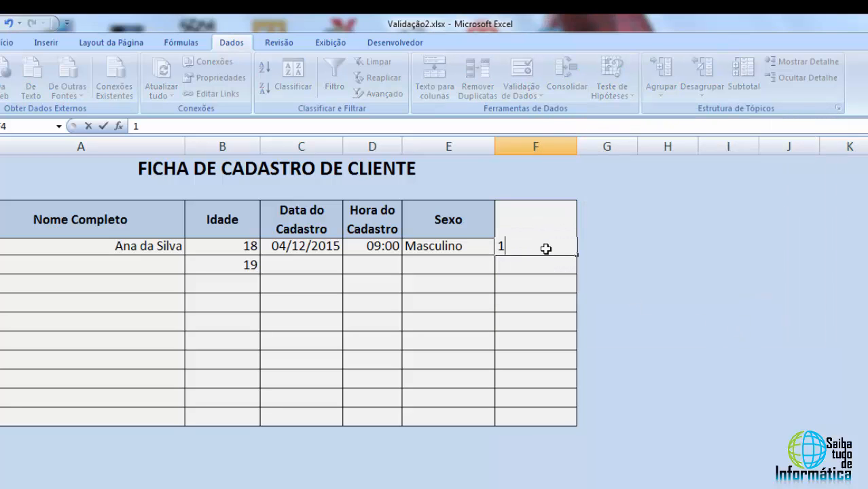
text(,6)
key(Return)
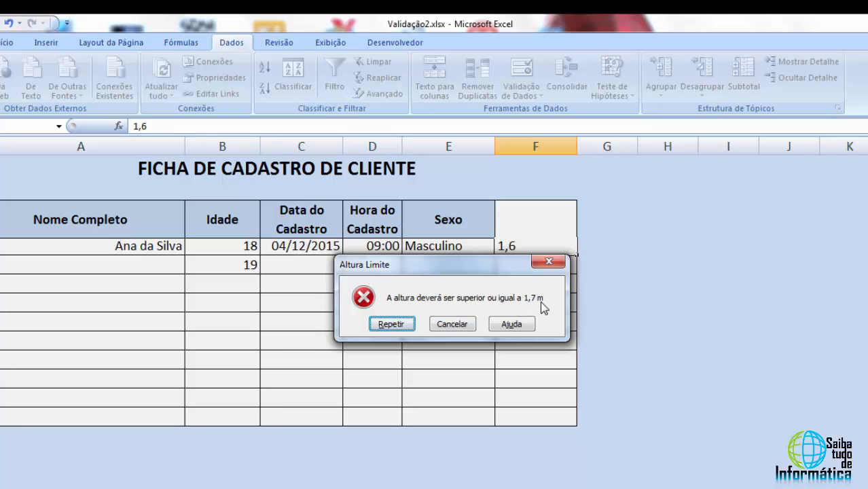
click(454, 325)
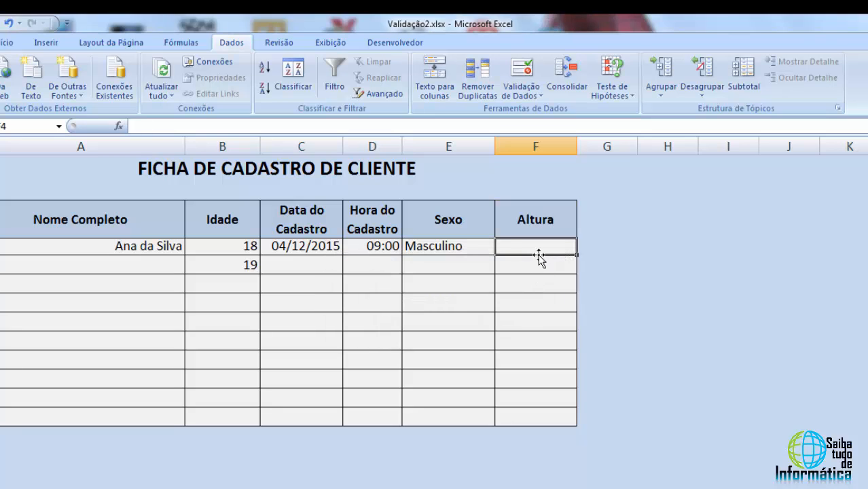
Enter a valid height of 1,8 in cell F4
text(1,8)
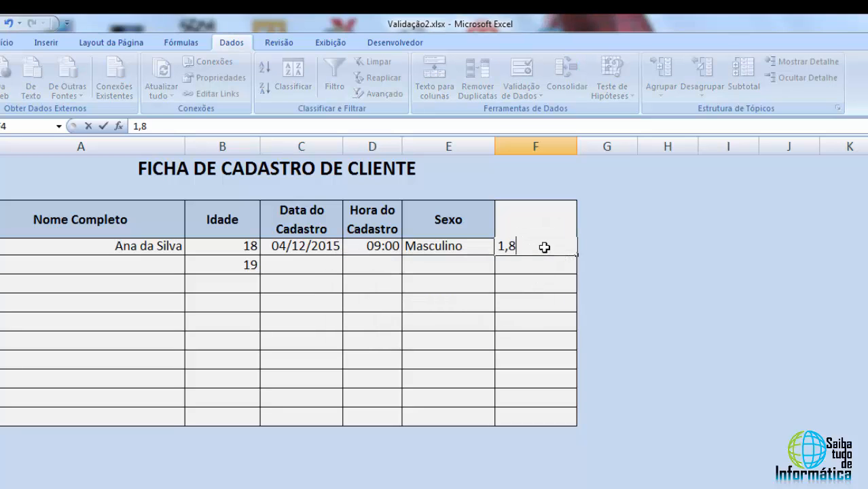
key(Return)
click(545, 247)
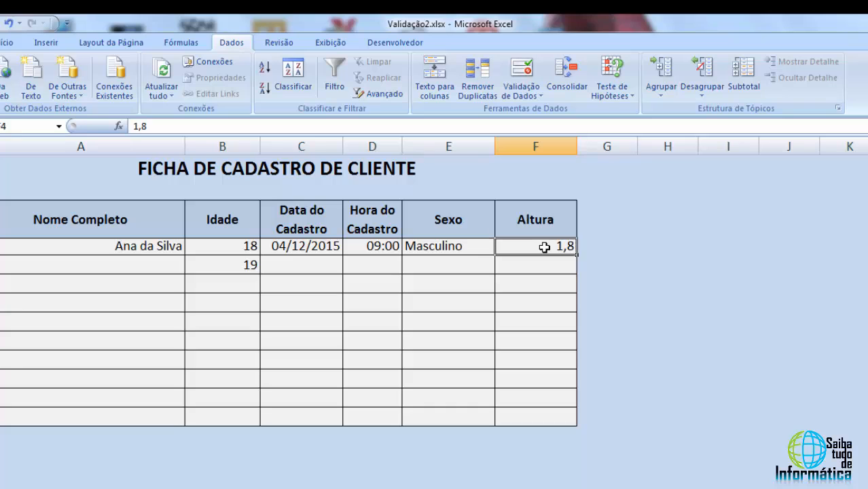
click(554, 268)
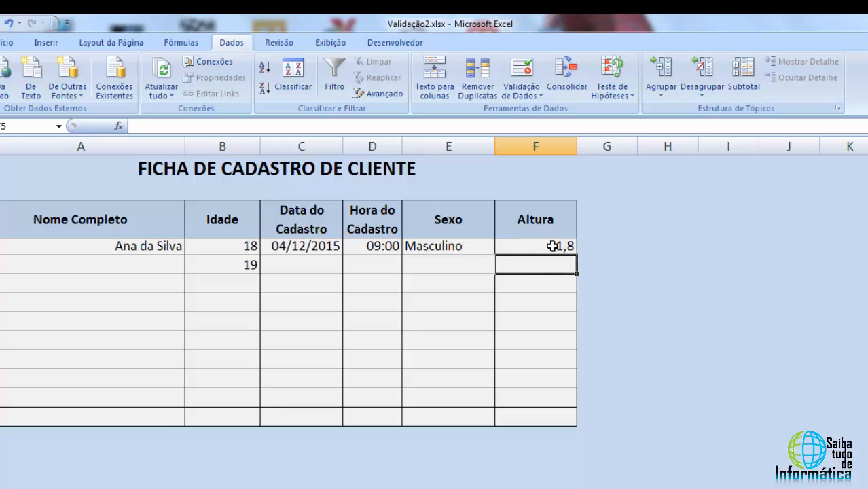
click(555, 246)
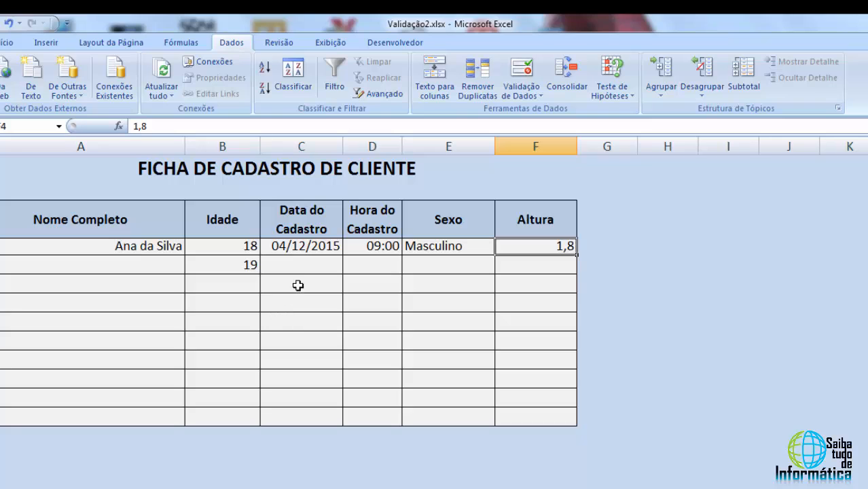
click(147, 278)
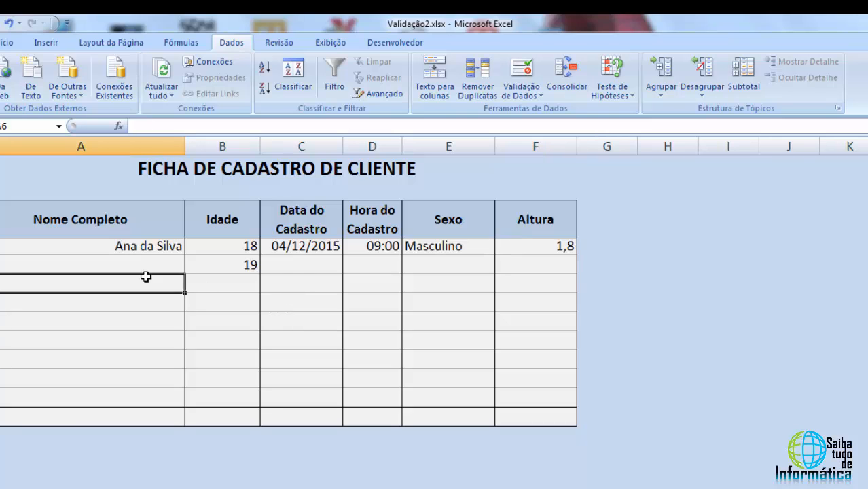
click(303, 281)
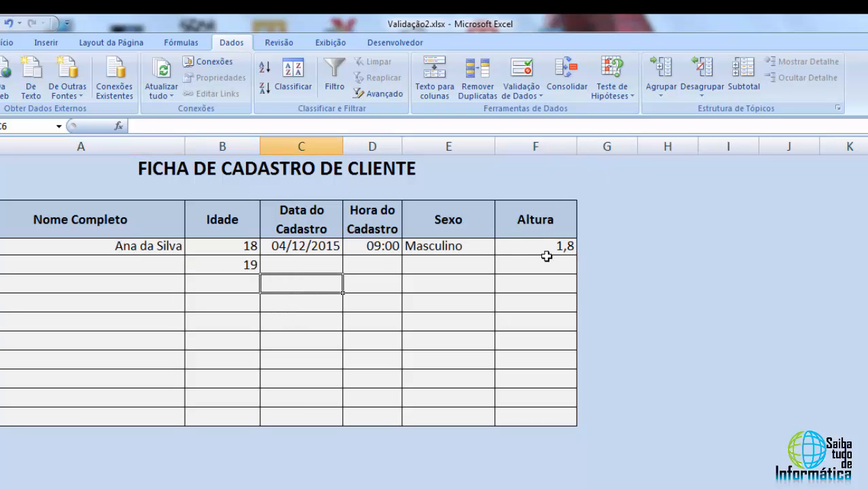
drag(547, 246, 550, 417)
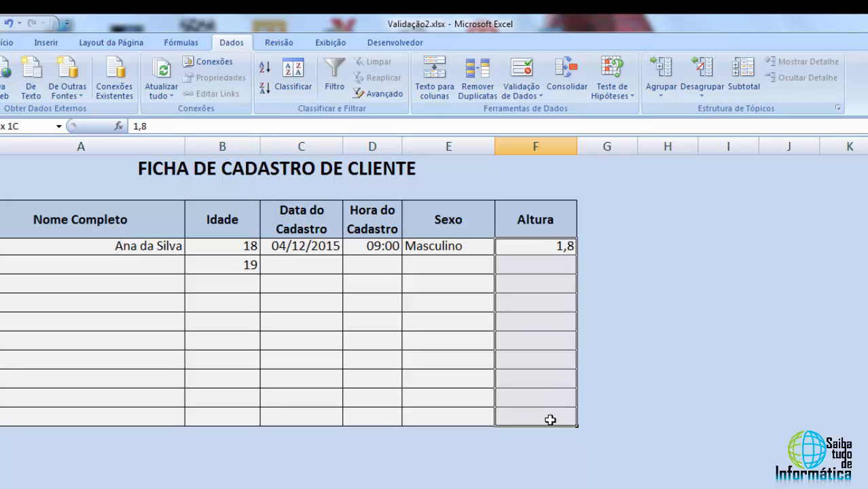
drag(540, 245, 542, 415)
click(540, 343)
click(545, 304)
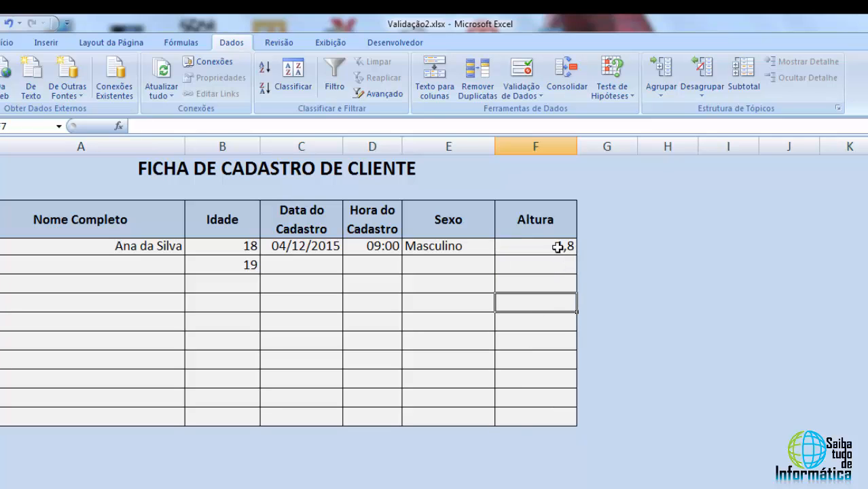
drag(556, 245, 550, 418)
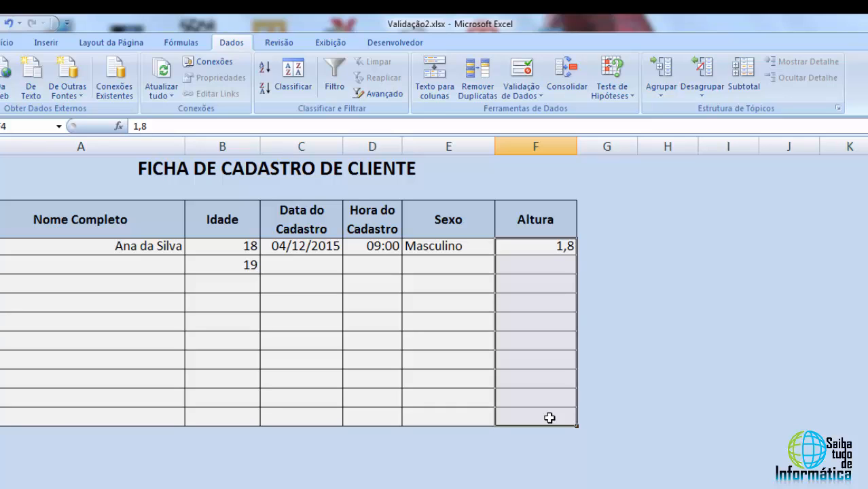
click(553, 249)
Review each filled cell of the first client row, from Nome Completo to Altura
click(453, 249)
click(383, 246)
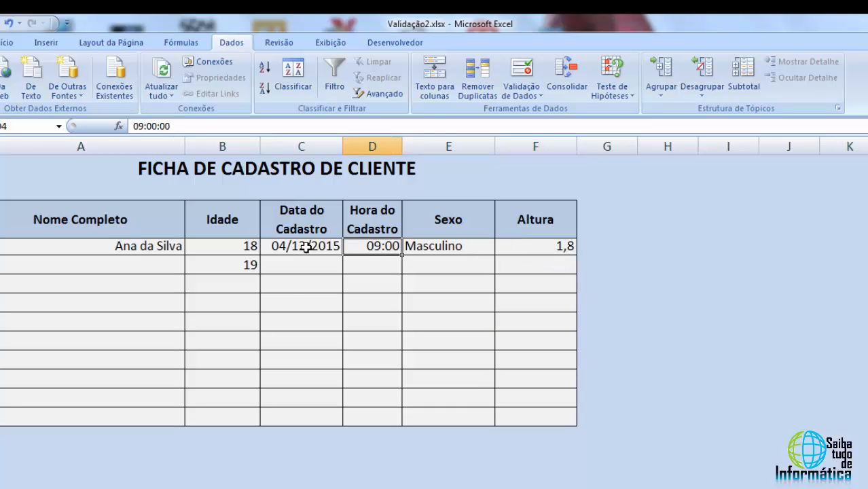
click(305, 246)
click(219, 245)
click(170, 246)
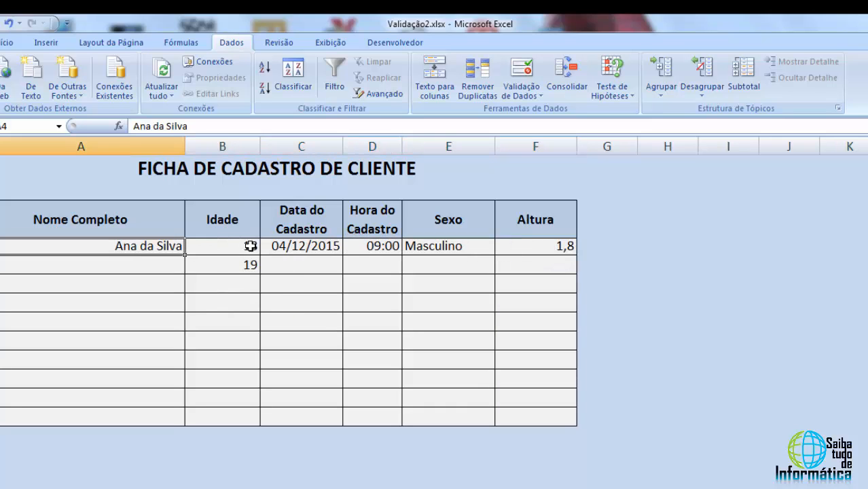
click(245, 246)
click(284, 247)
click(377, 247)
click(428, 245)
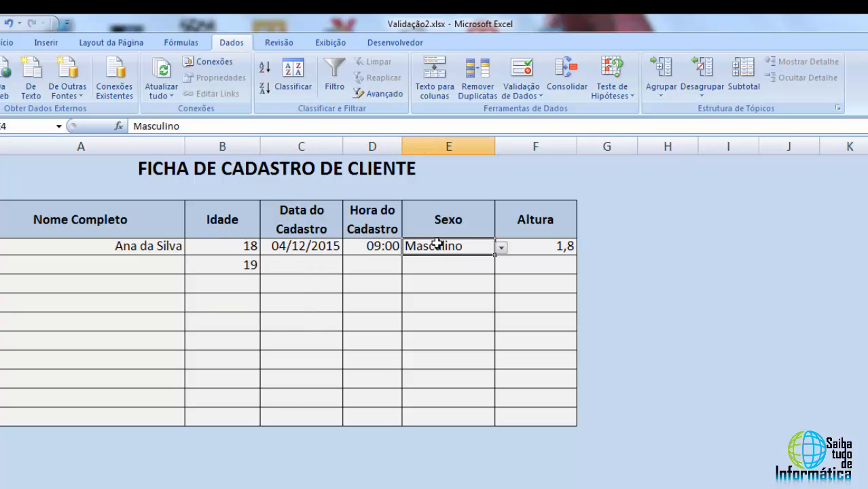
click(520, 244)
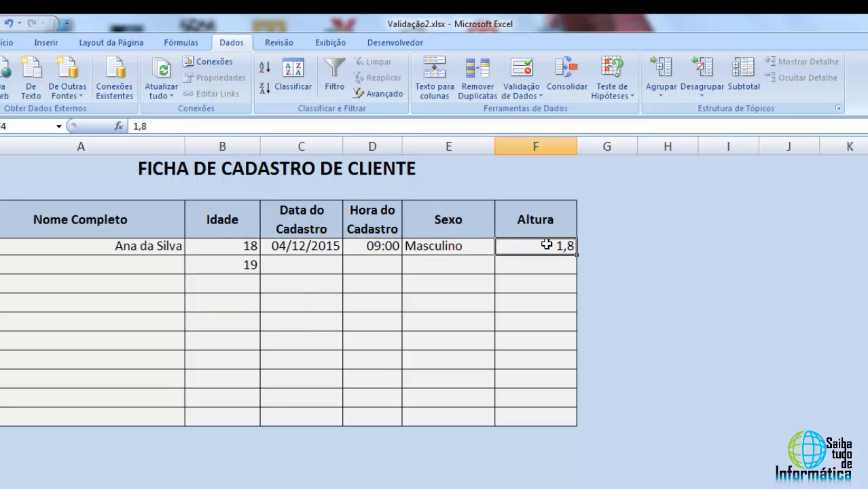